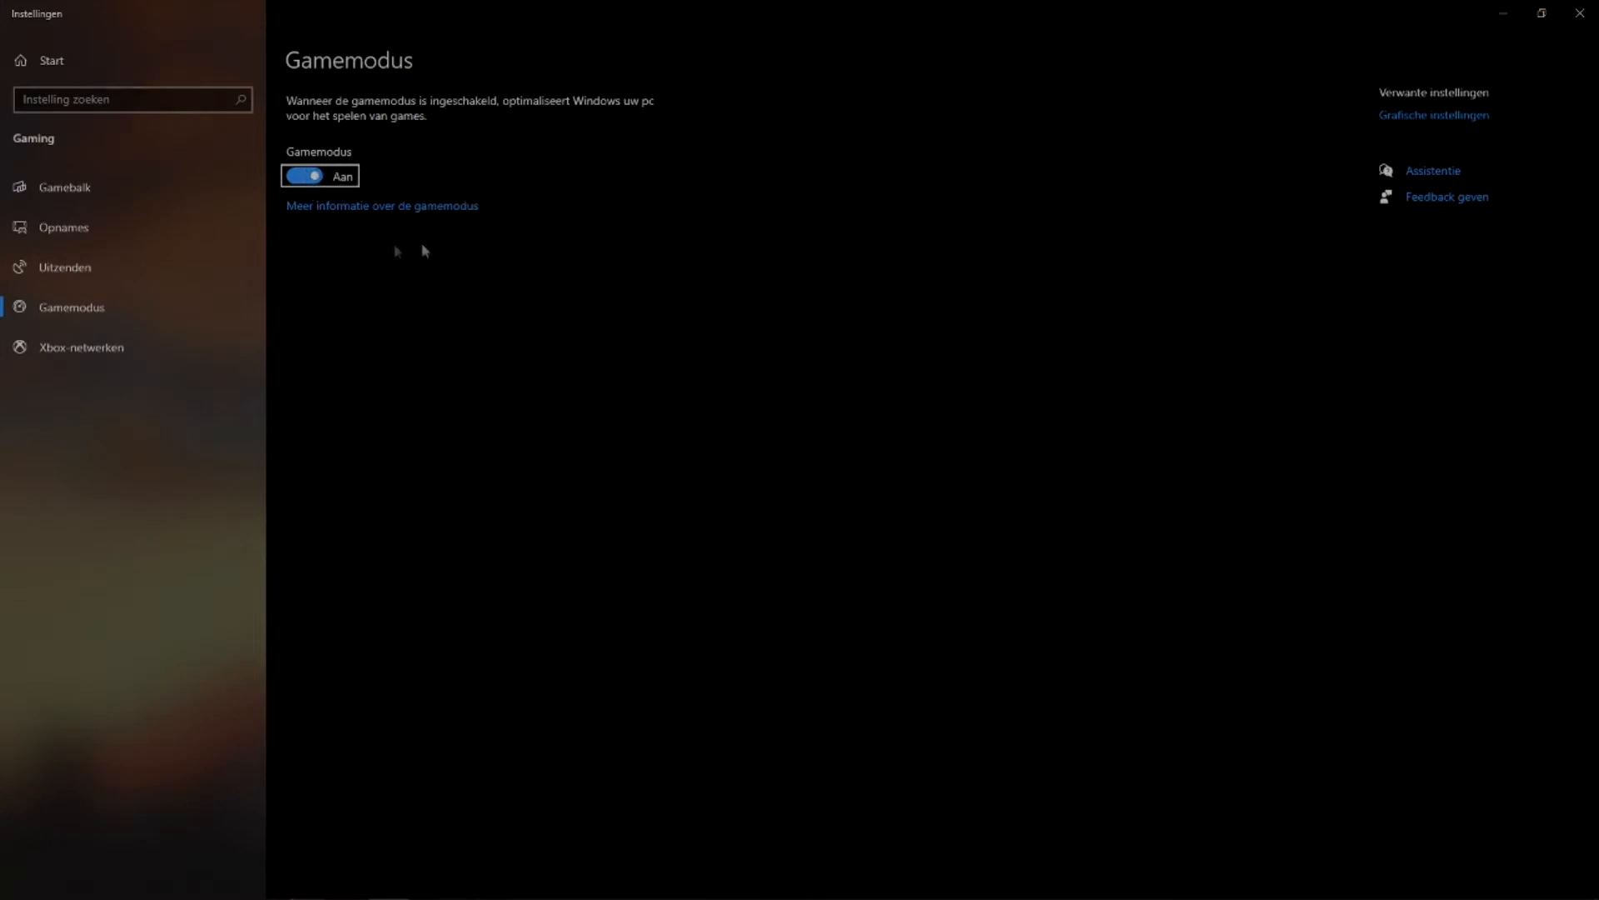
Toggle Gamemodus in the Windows gaming settings.
click(310, 176)
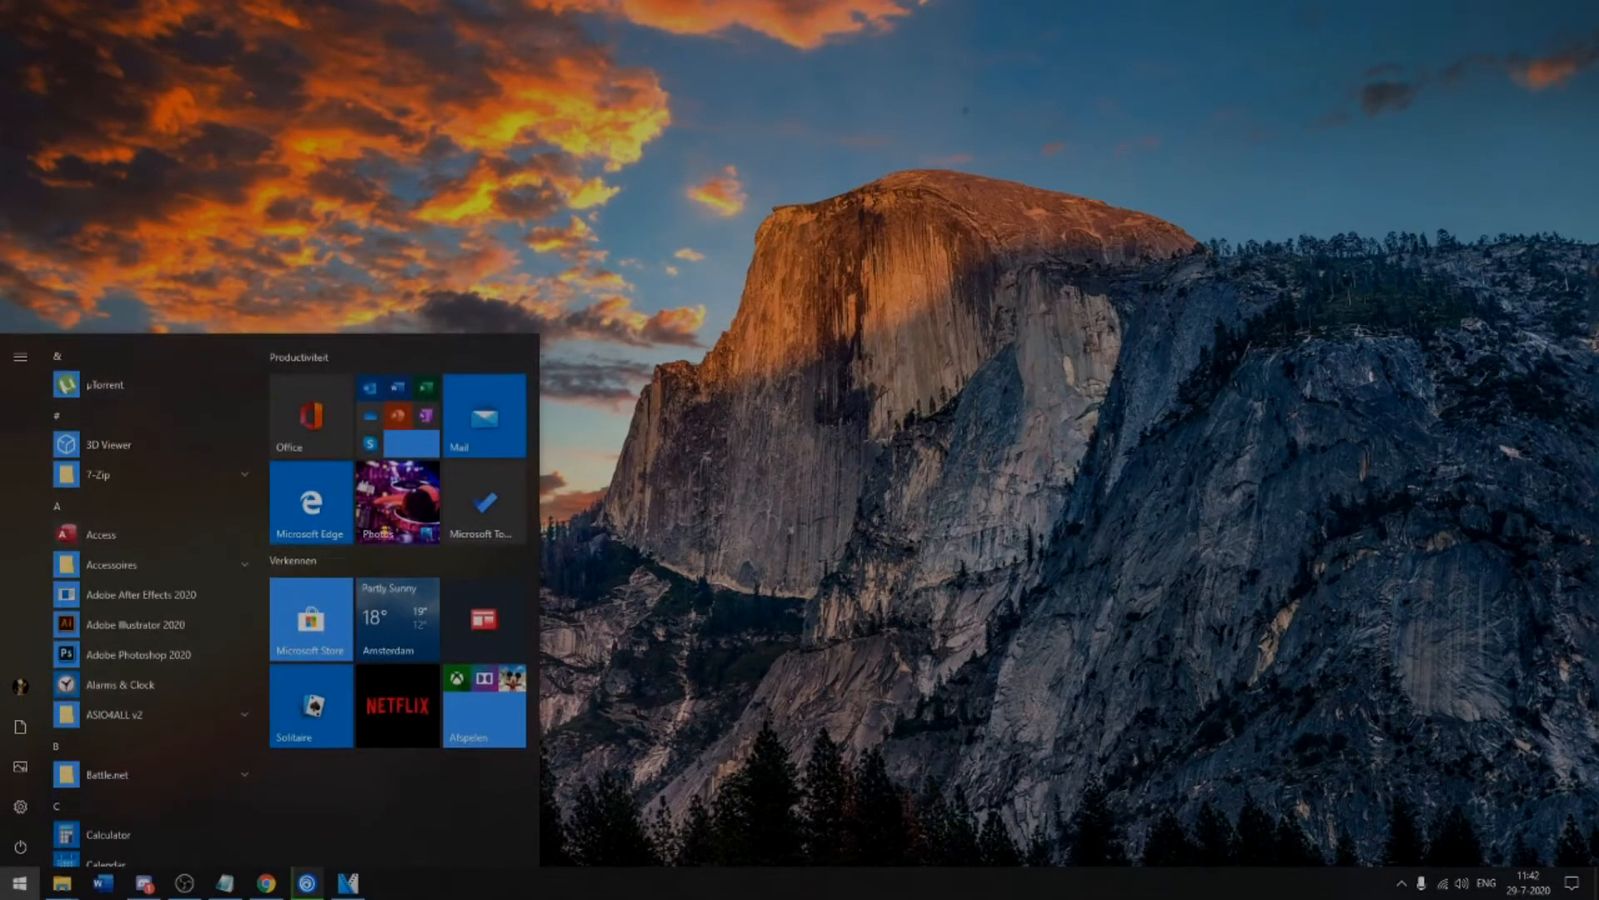
Search for xbox, open the Xbox Live-instellingen, and toggle the setting on the Gamebalk page.
text(xbox)
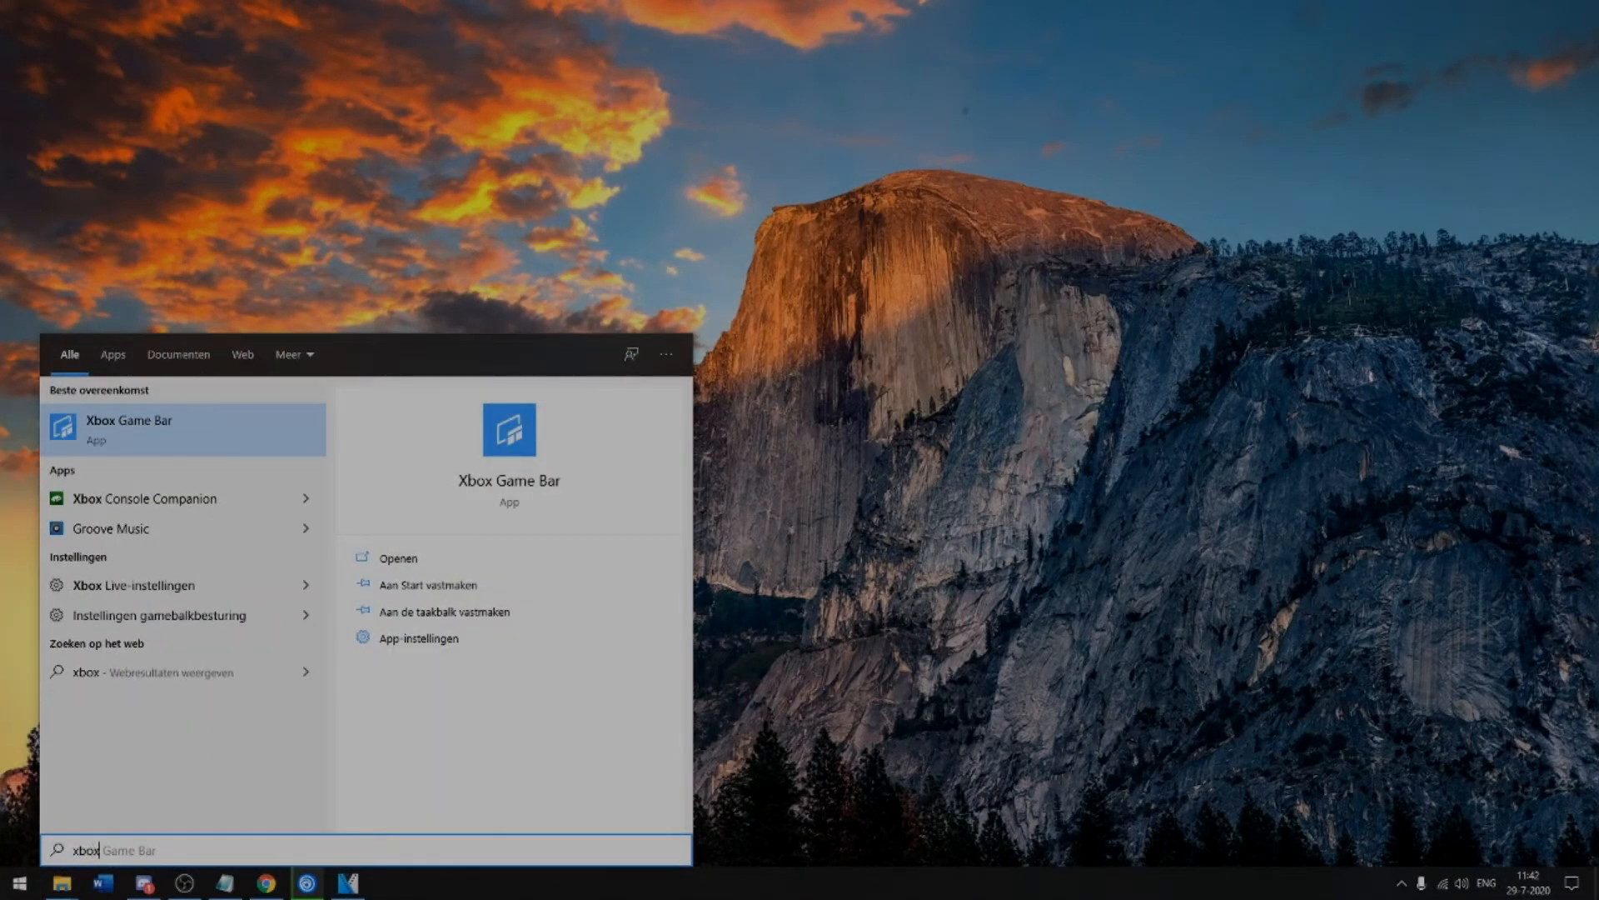
click(124, 593)
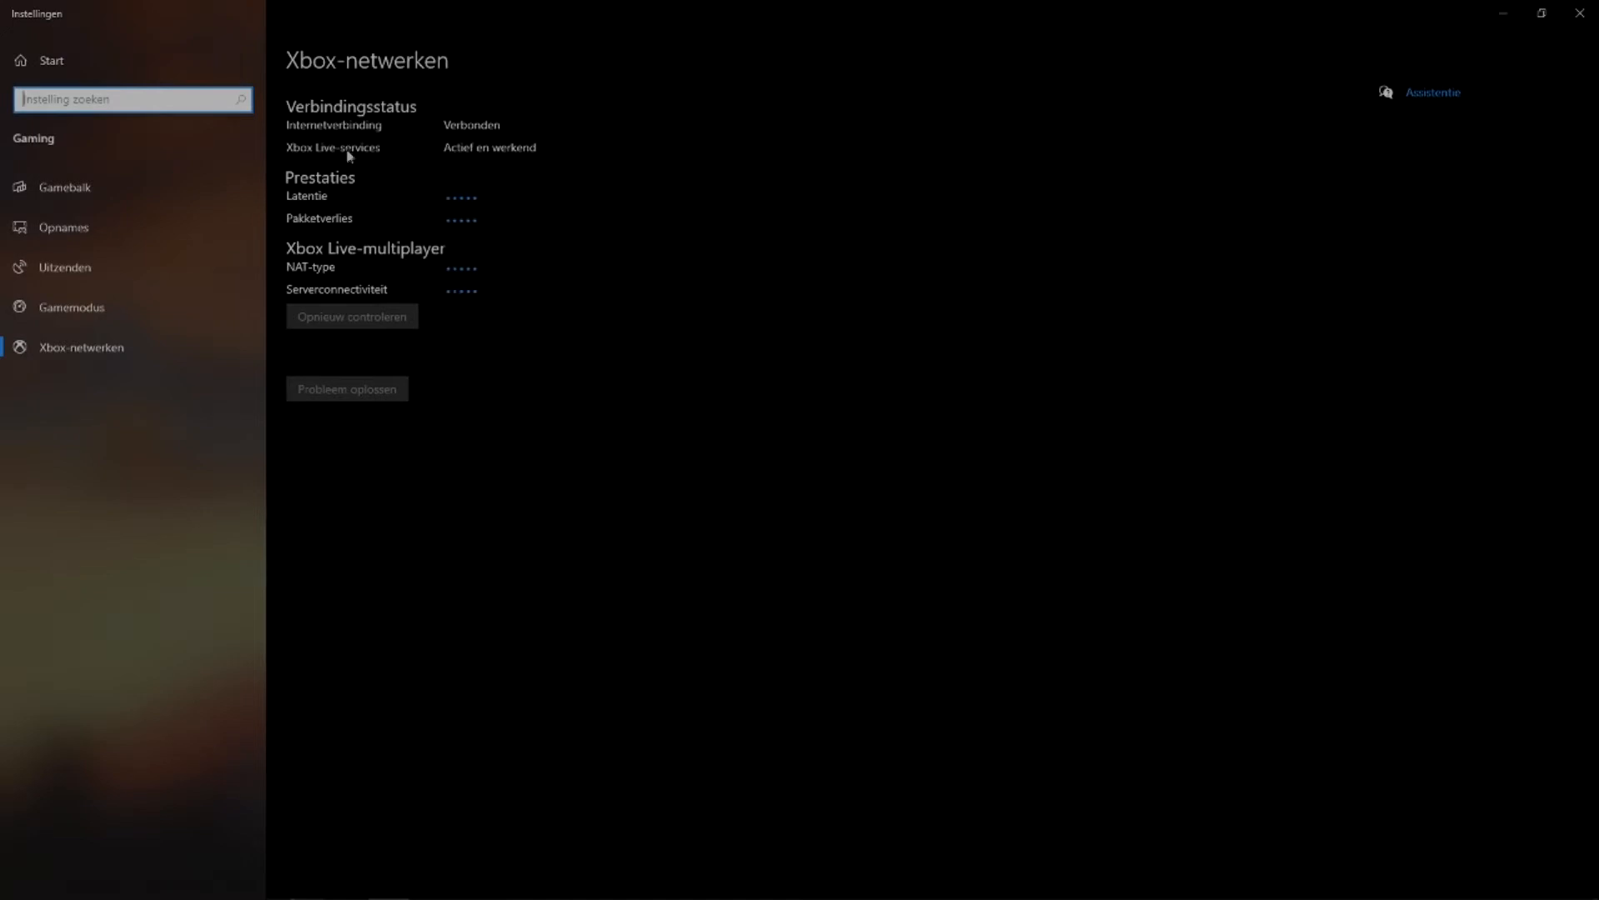
click(90, 200)
click(302, 182)
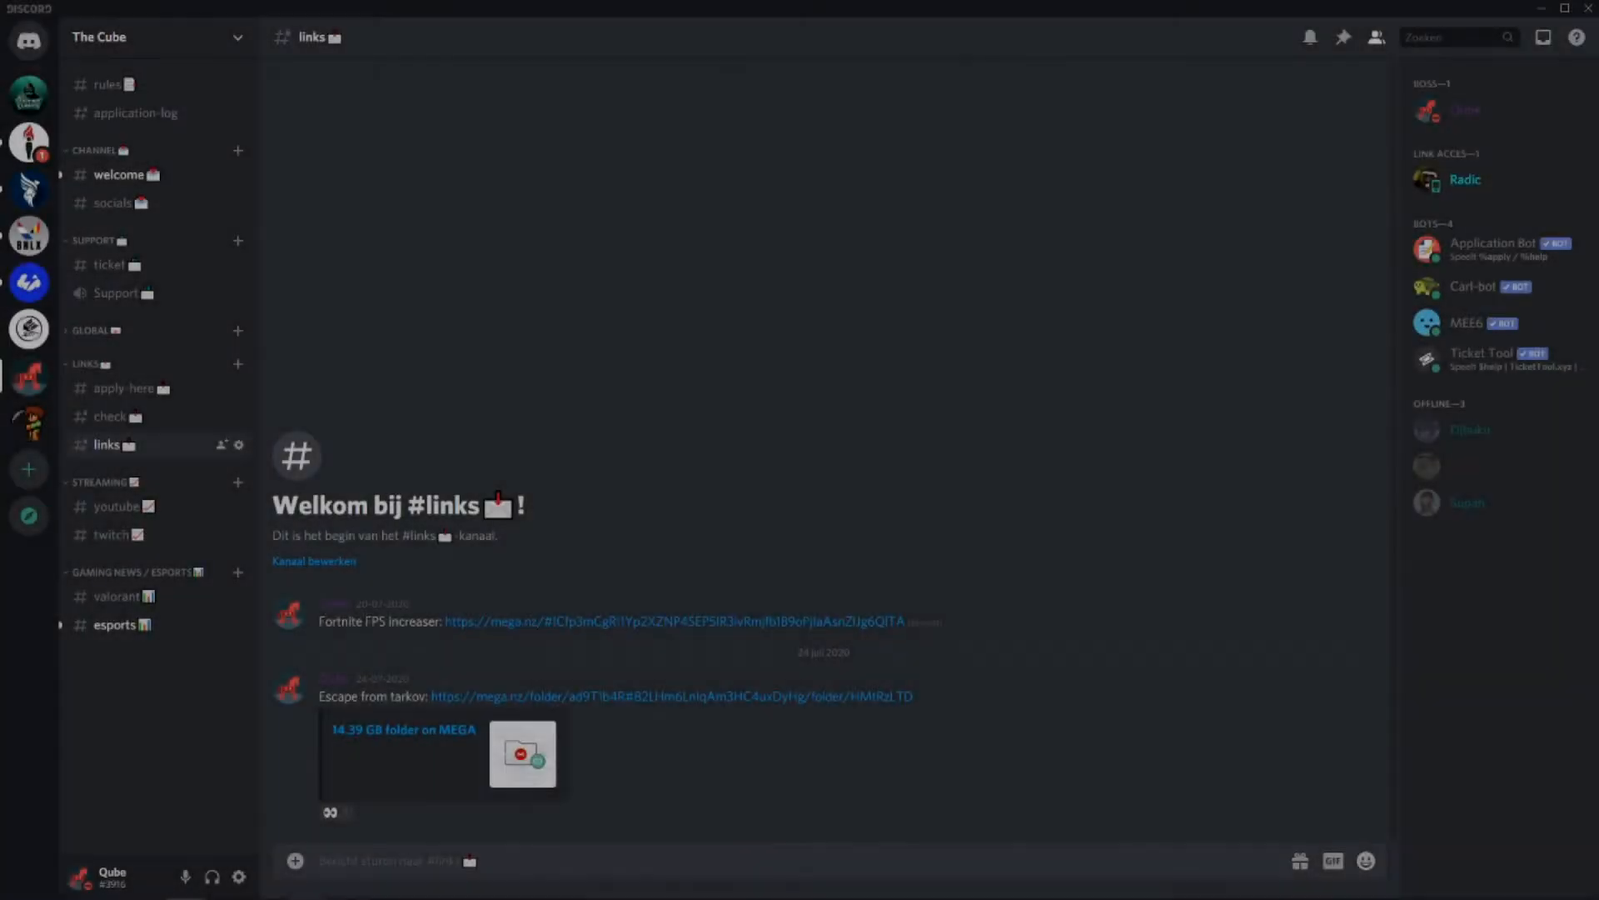
Switch to Discord, open the user settings and review the Overlay and Weergave options.
click(239, 877)
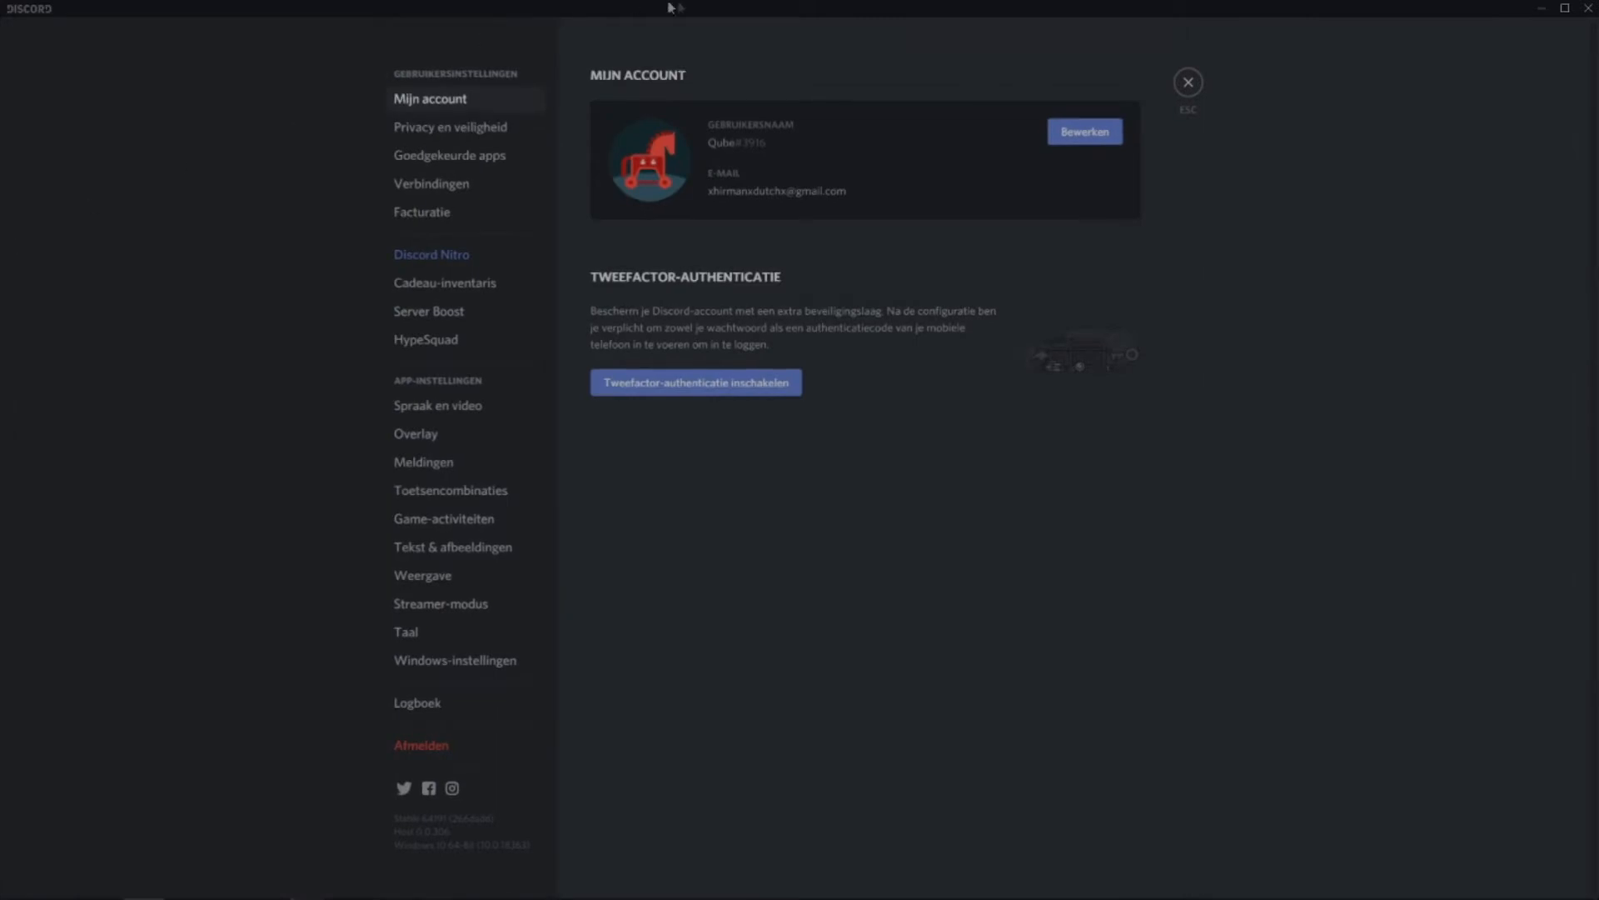
click(416, 433)
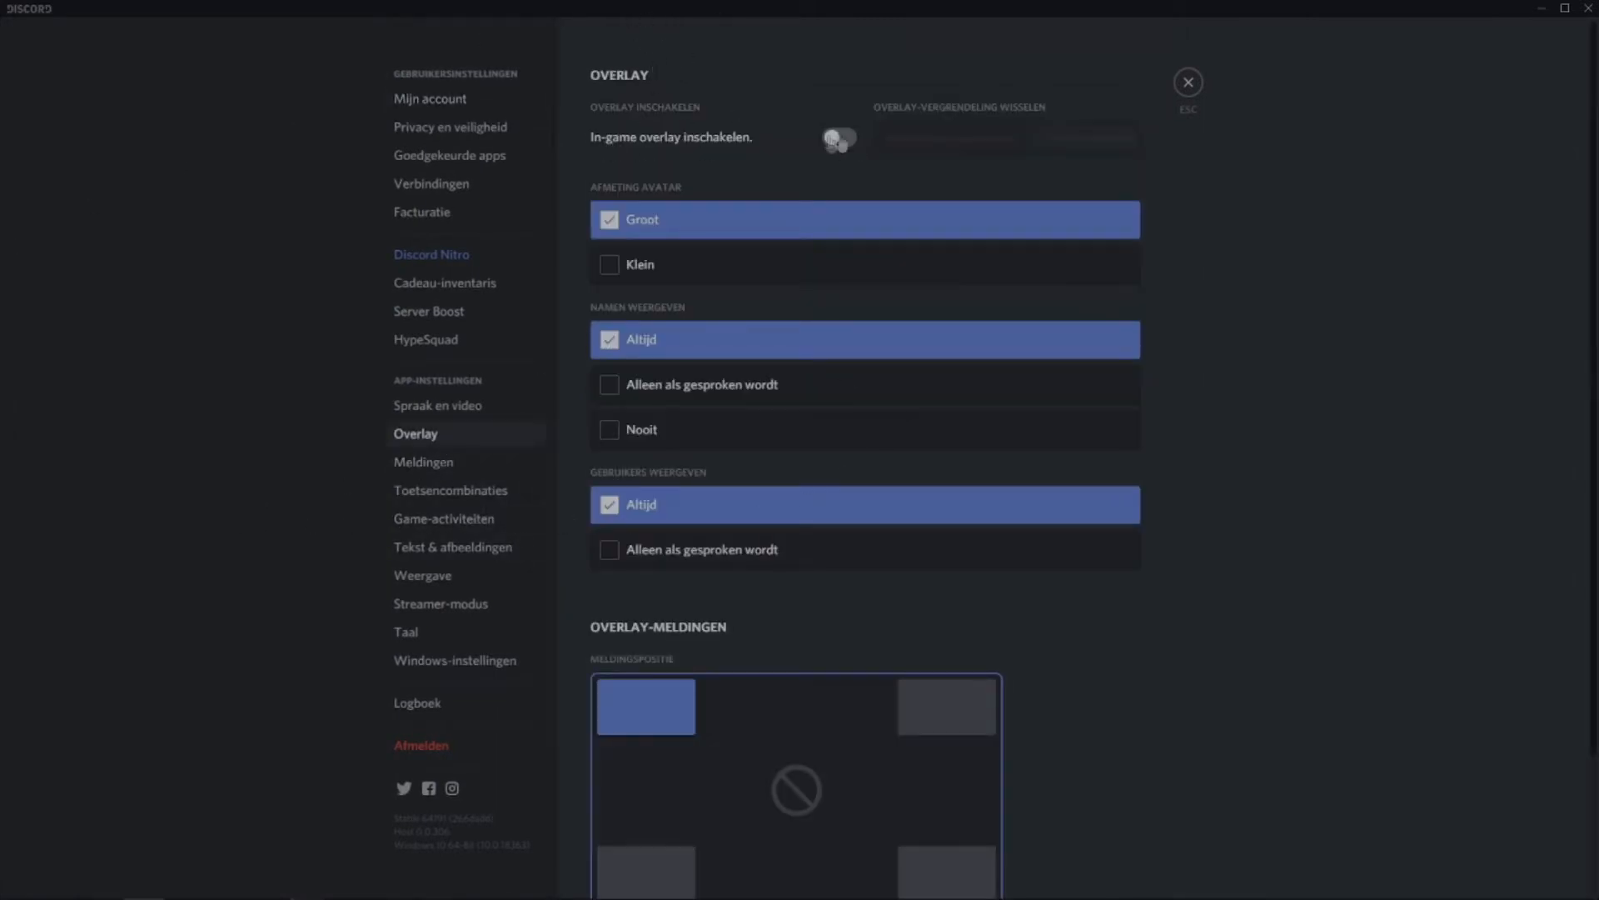
scroll(1081, 120, down, 3)
click(423, 575)
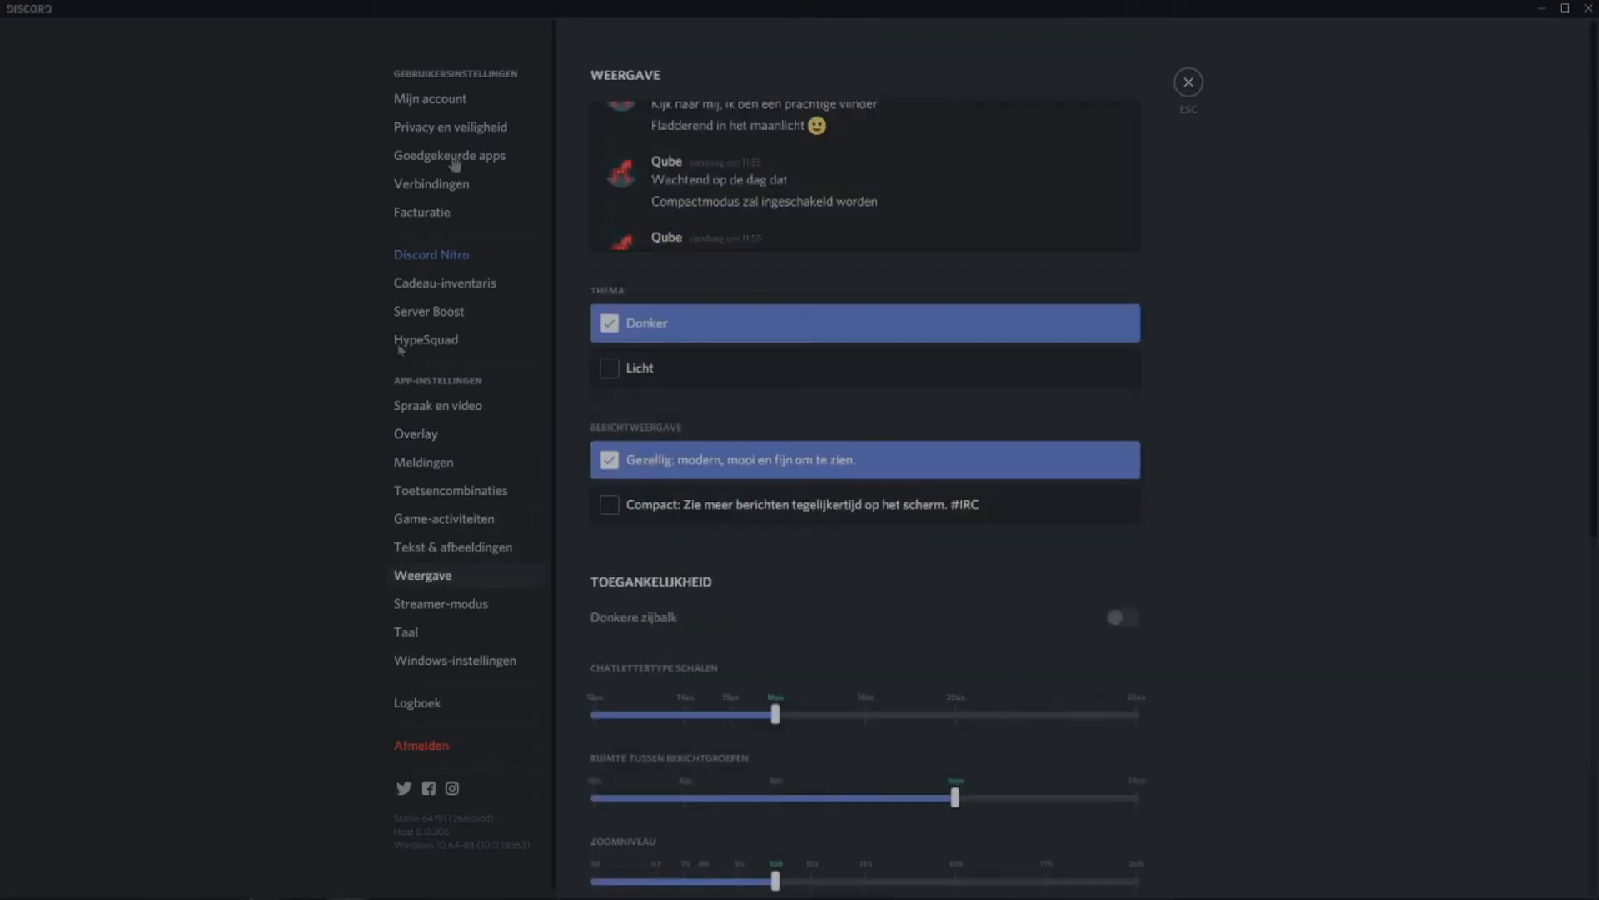
scroll(875, 328, down, 7)
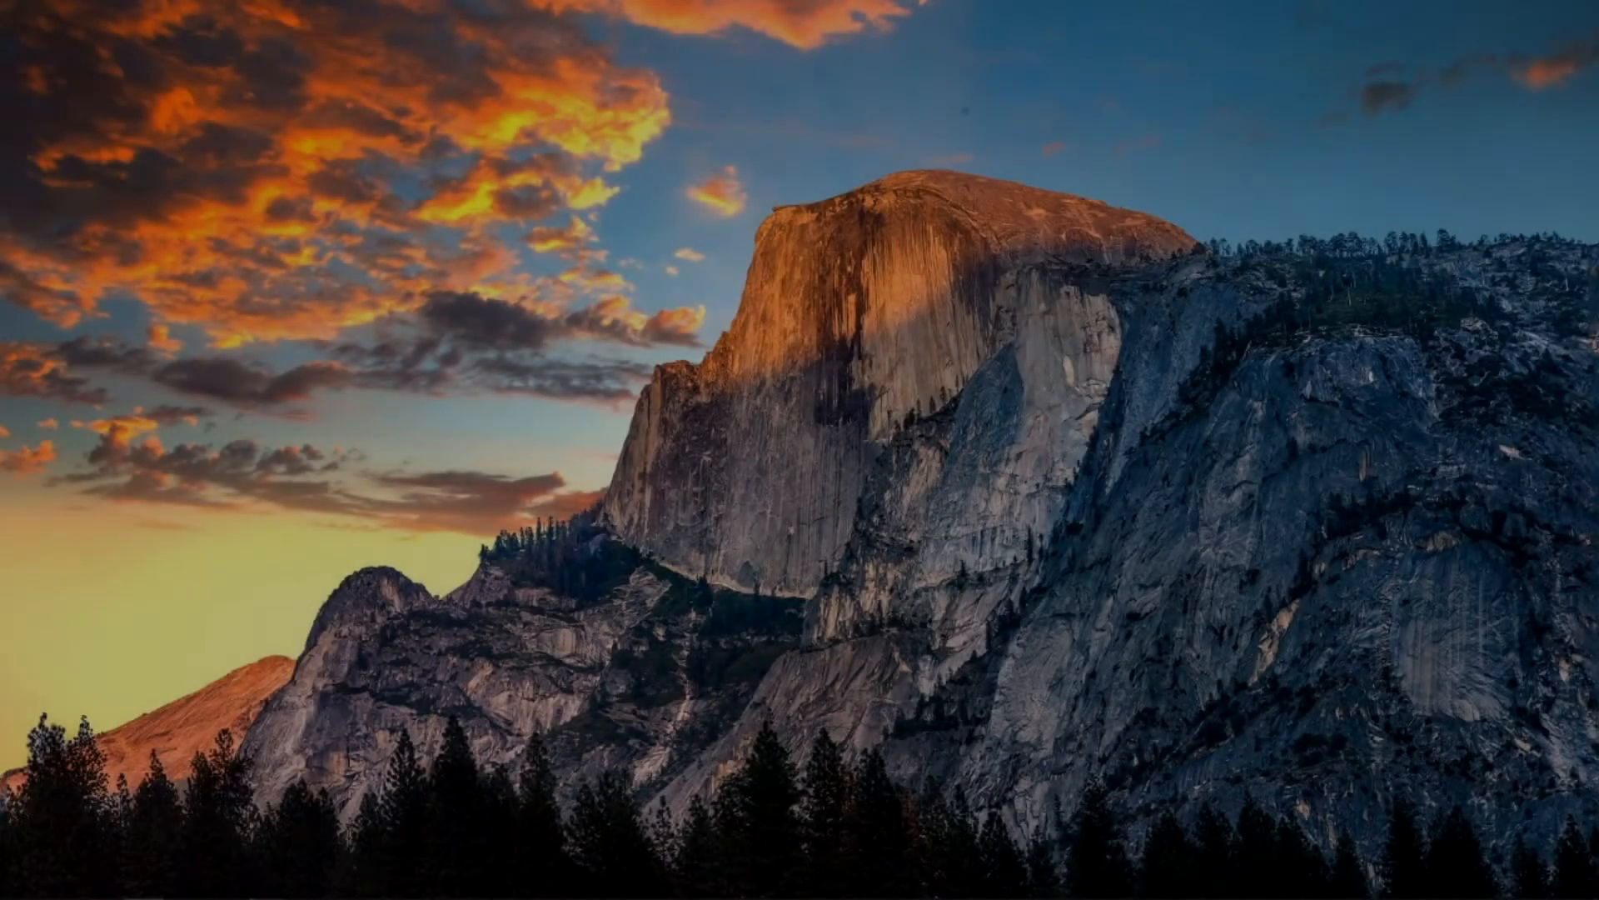
Search for verkenner, open it, and bring up the advanced system settings from the properties of Deze pc.
key(super)
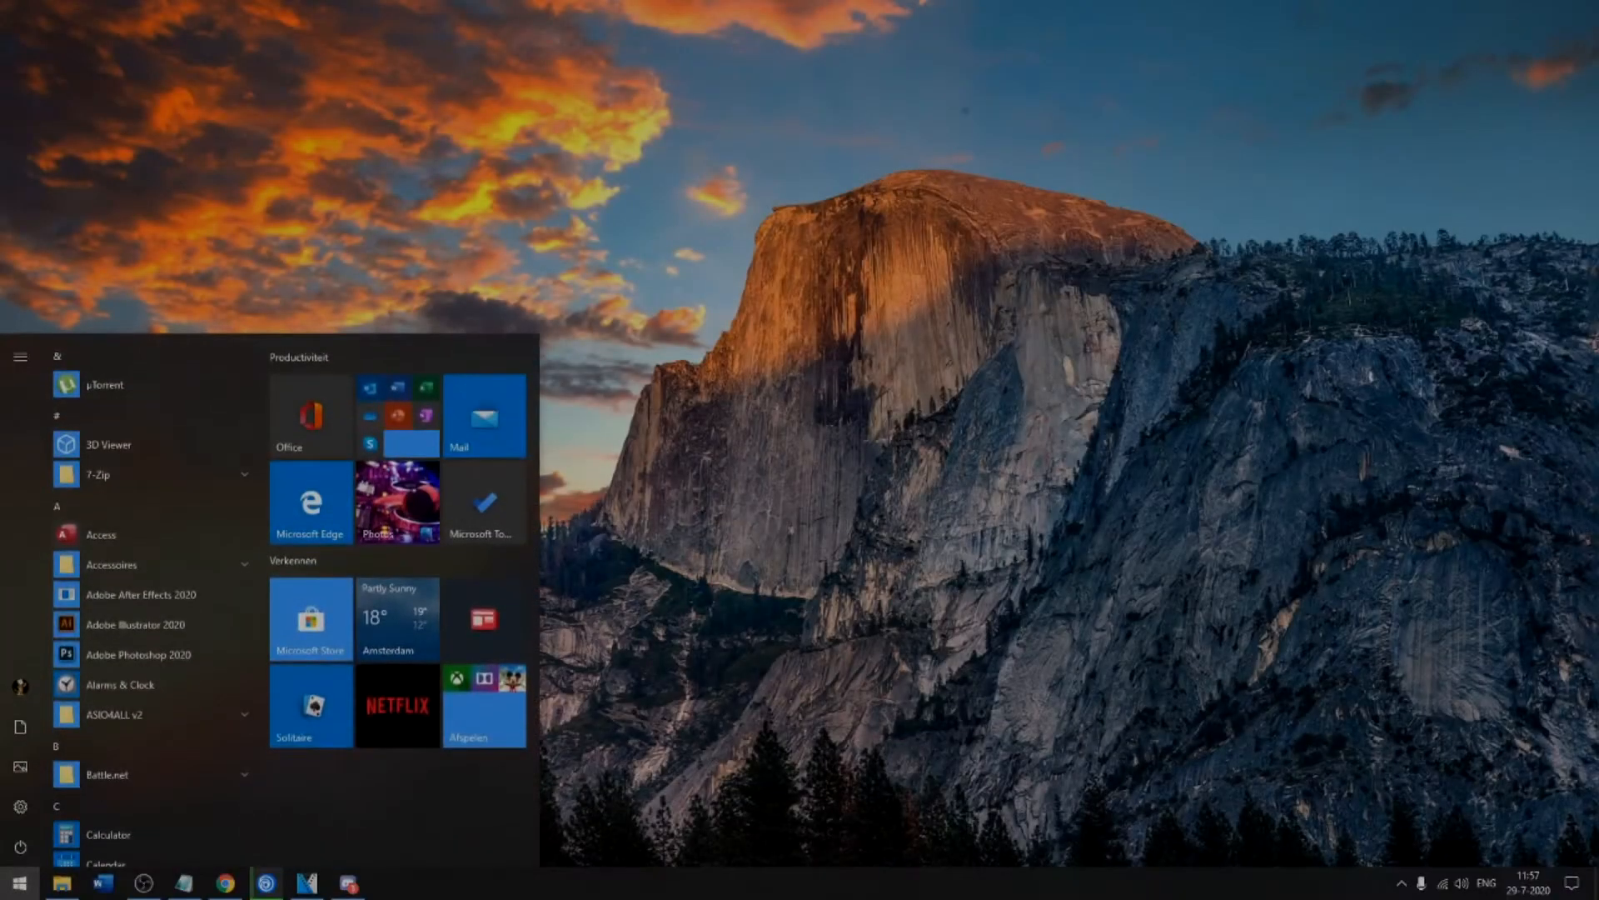
text(verkenner)
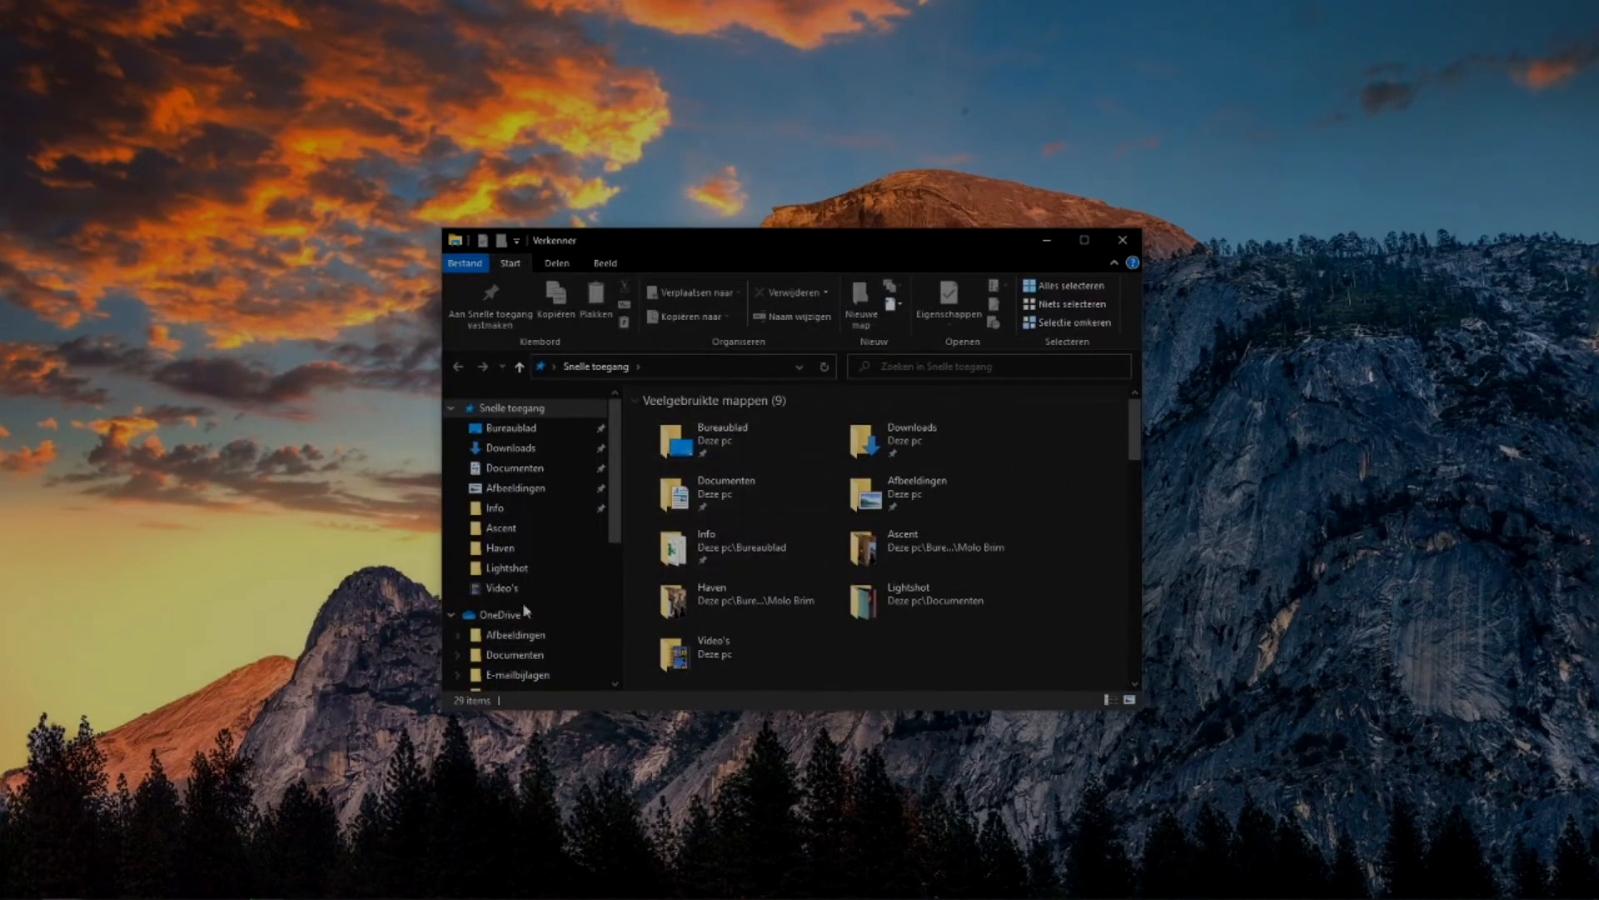
scroll(508, 503, down, 1)
right_click(507, 648)
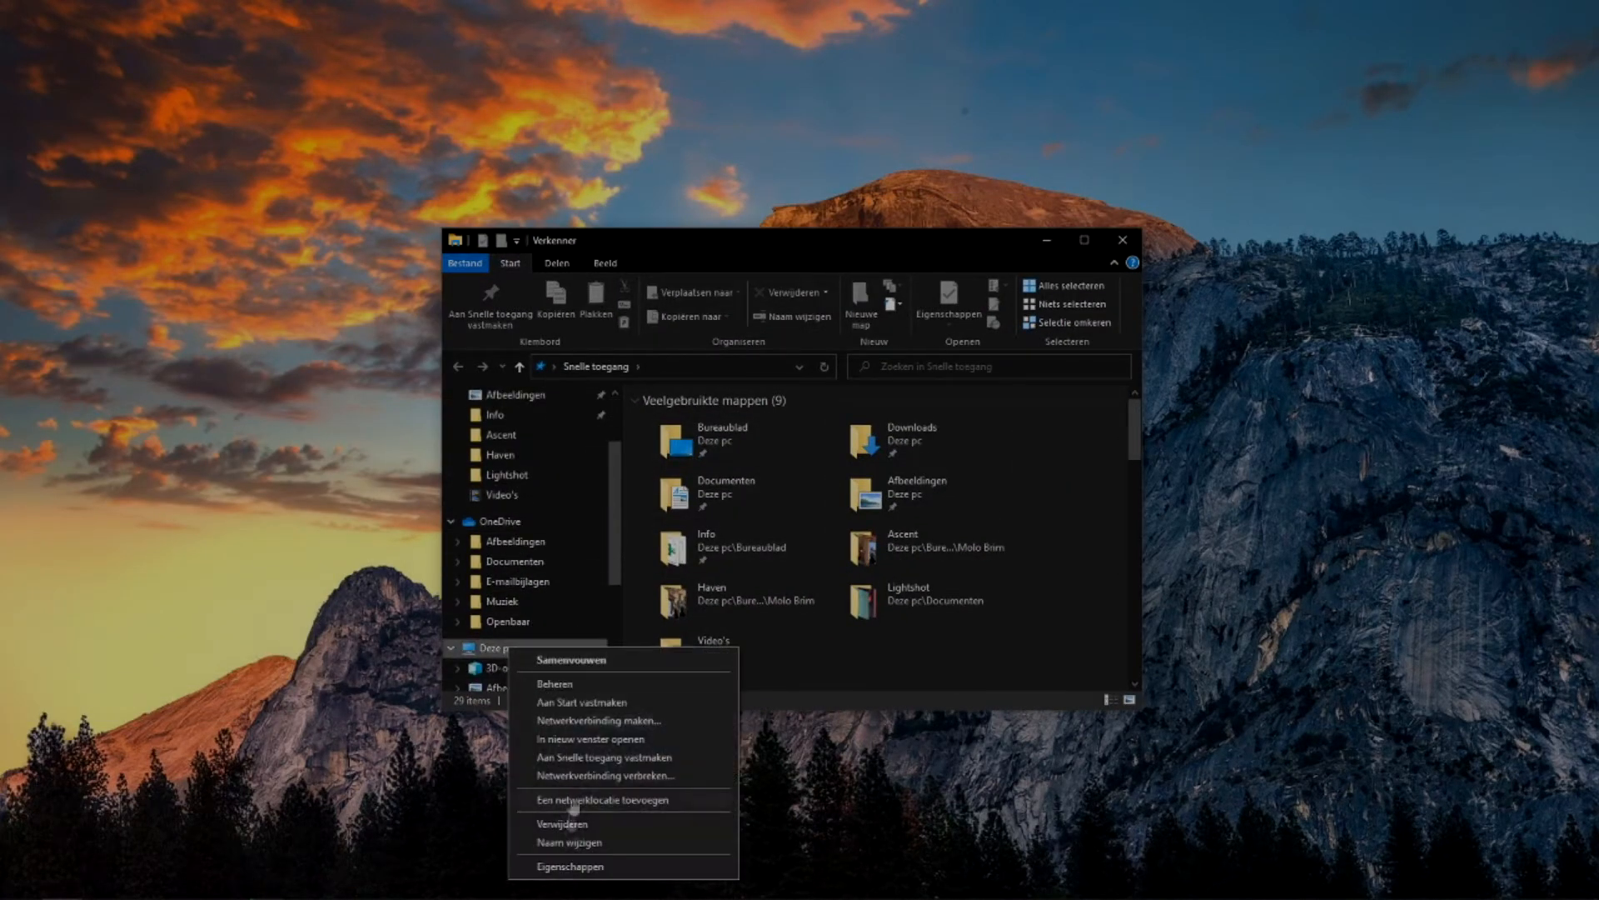
click(548, 870)
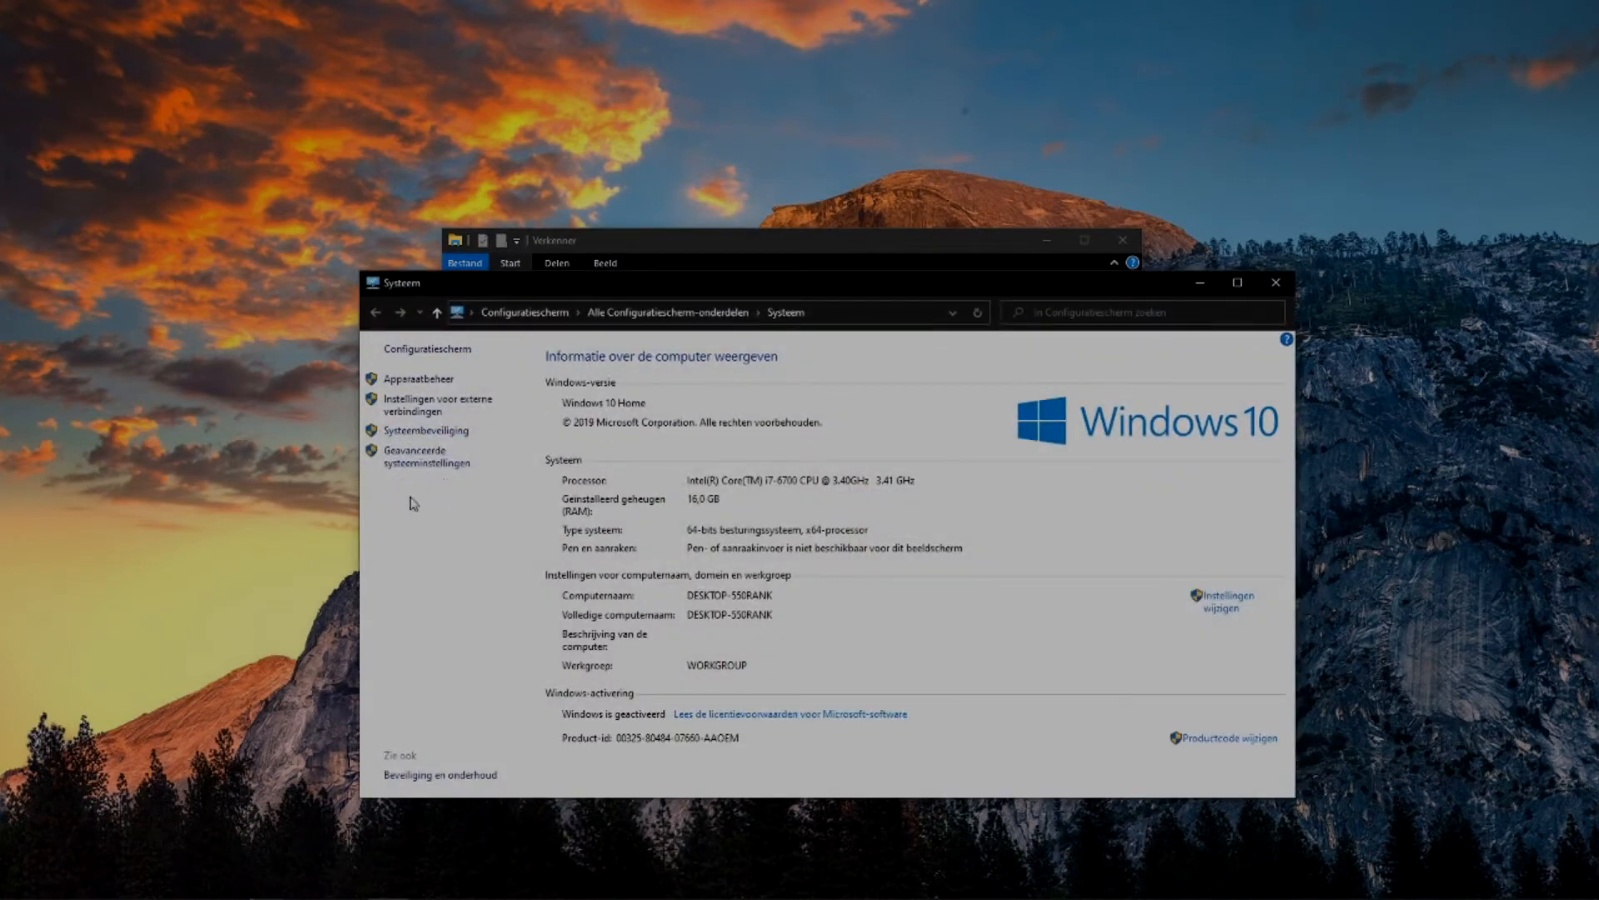
click(424, 463)
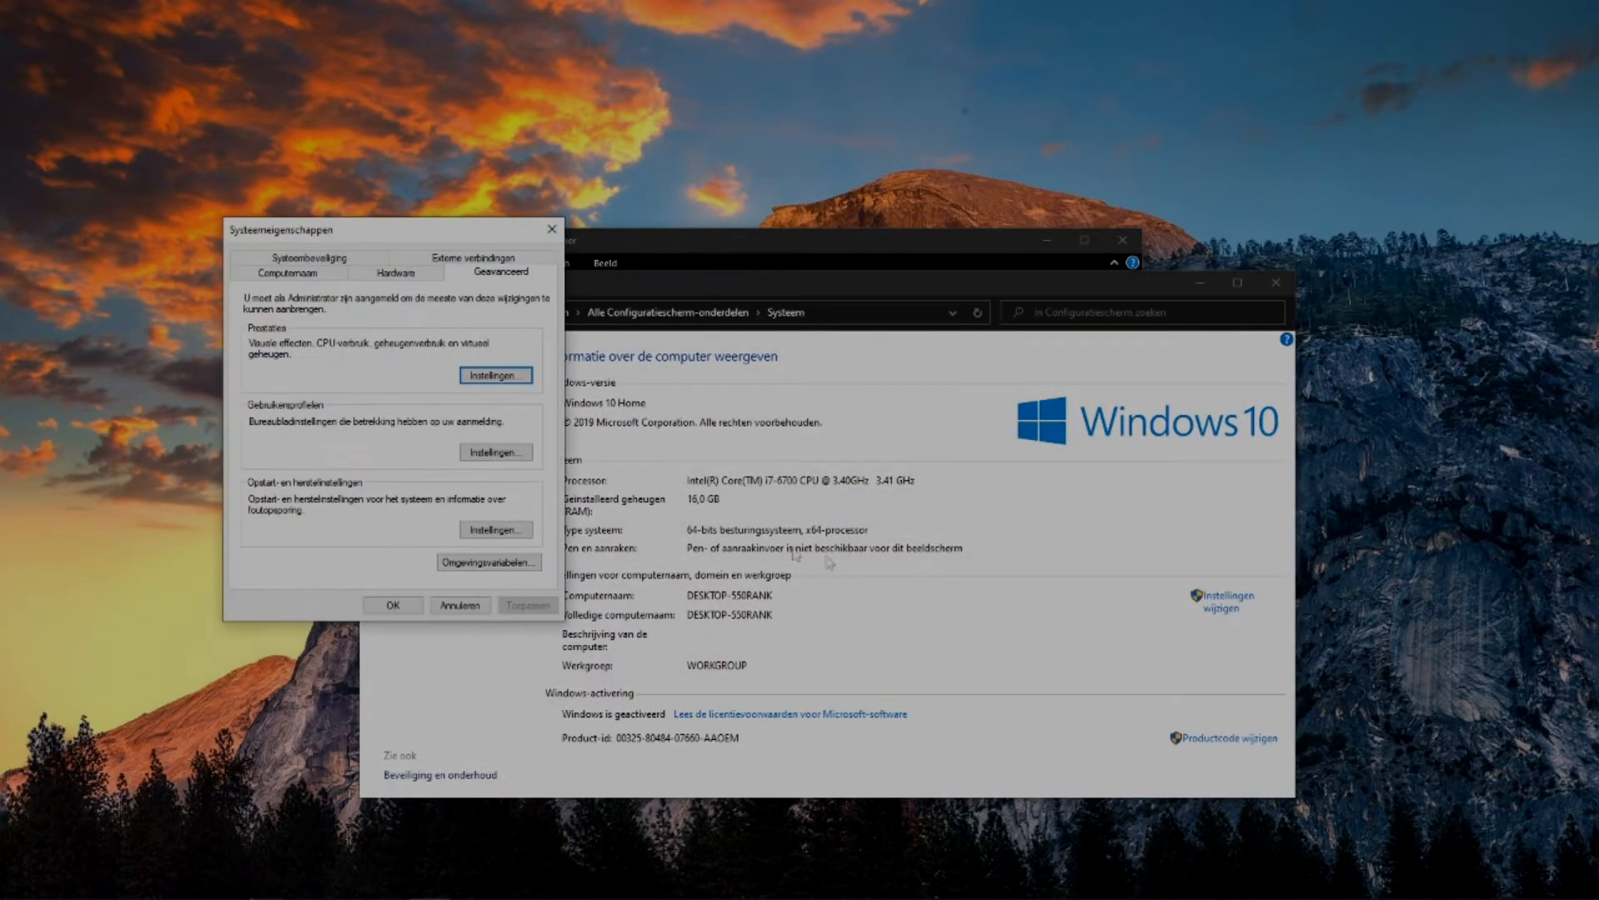
Examine the visual effects in the Prestaties settings and accept them with Automatisch selecteren chosen.
drag(412, 236, 785, 226)
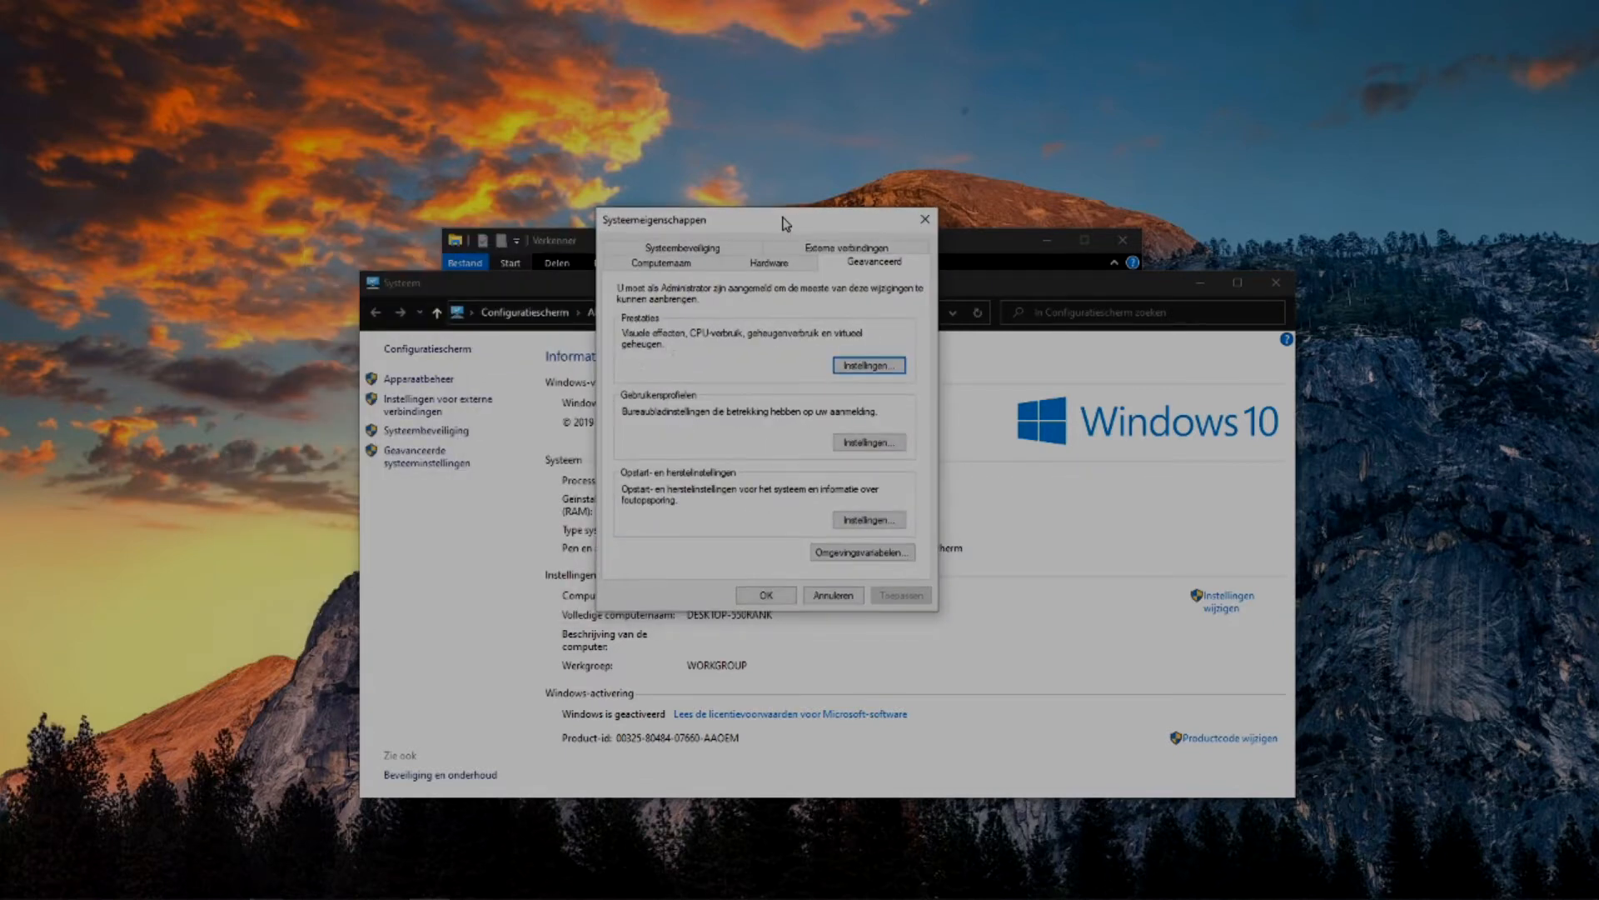
click(869, 366)
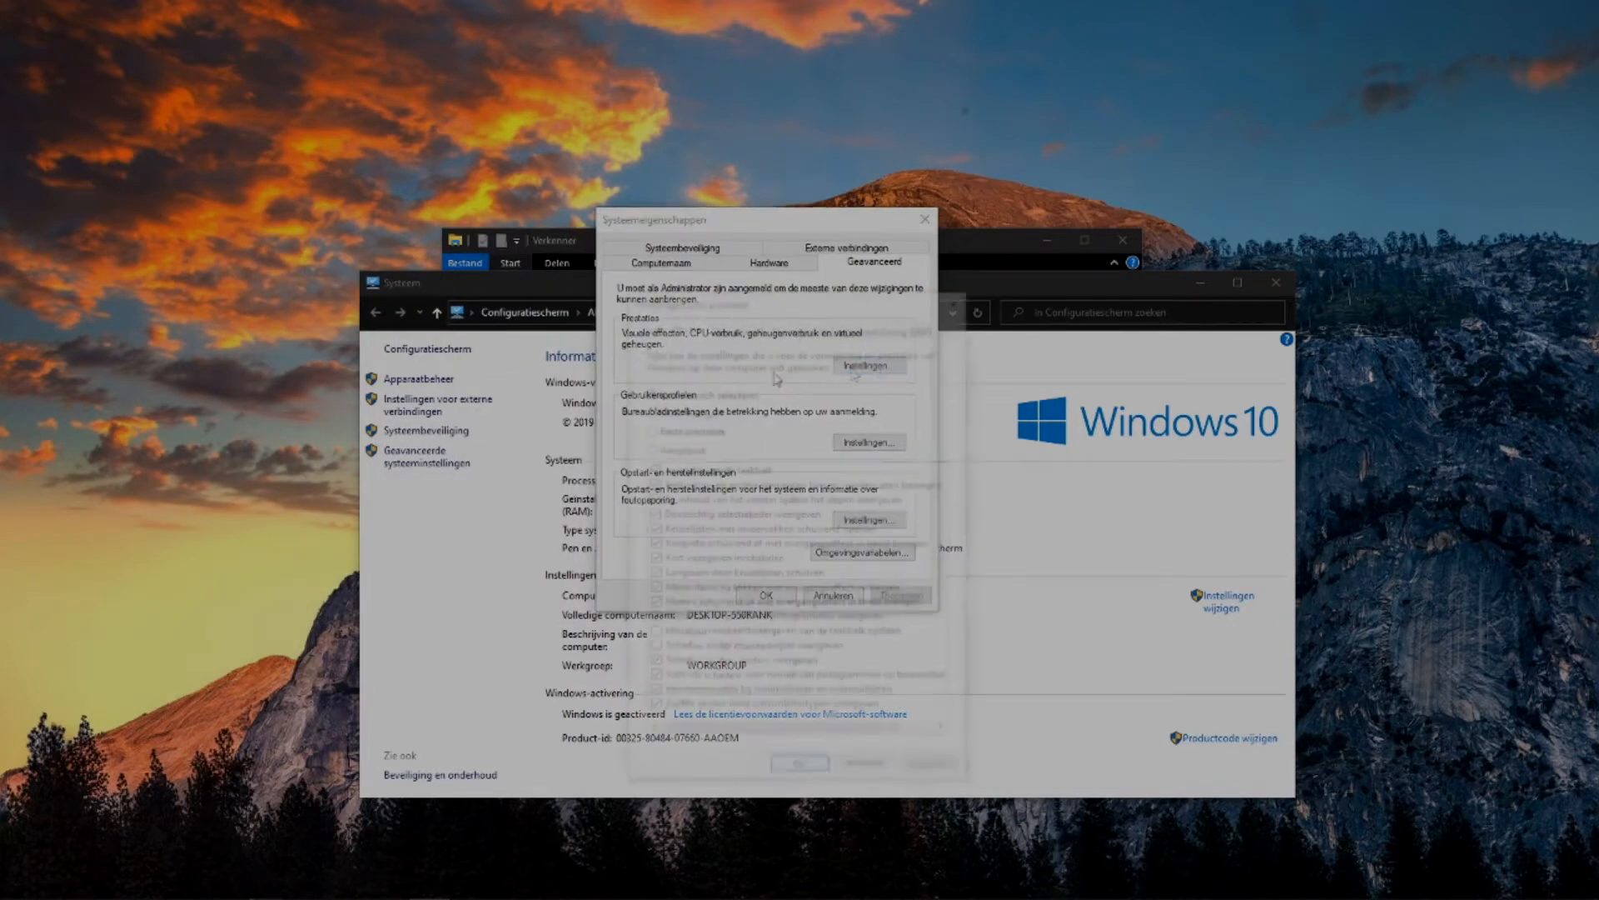
drag(847, 298, 1171, 140)
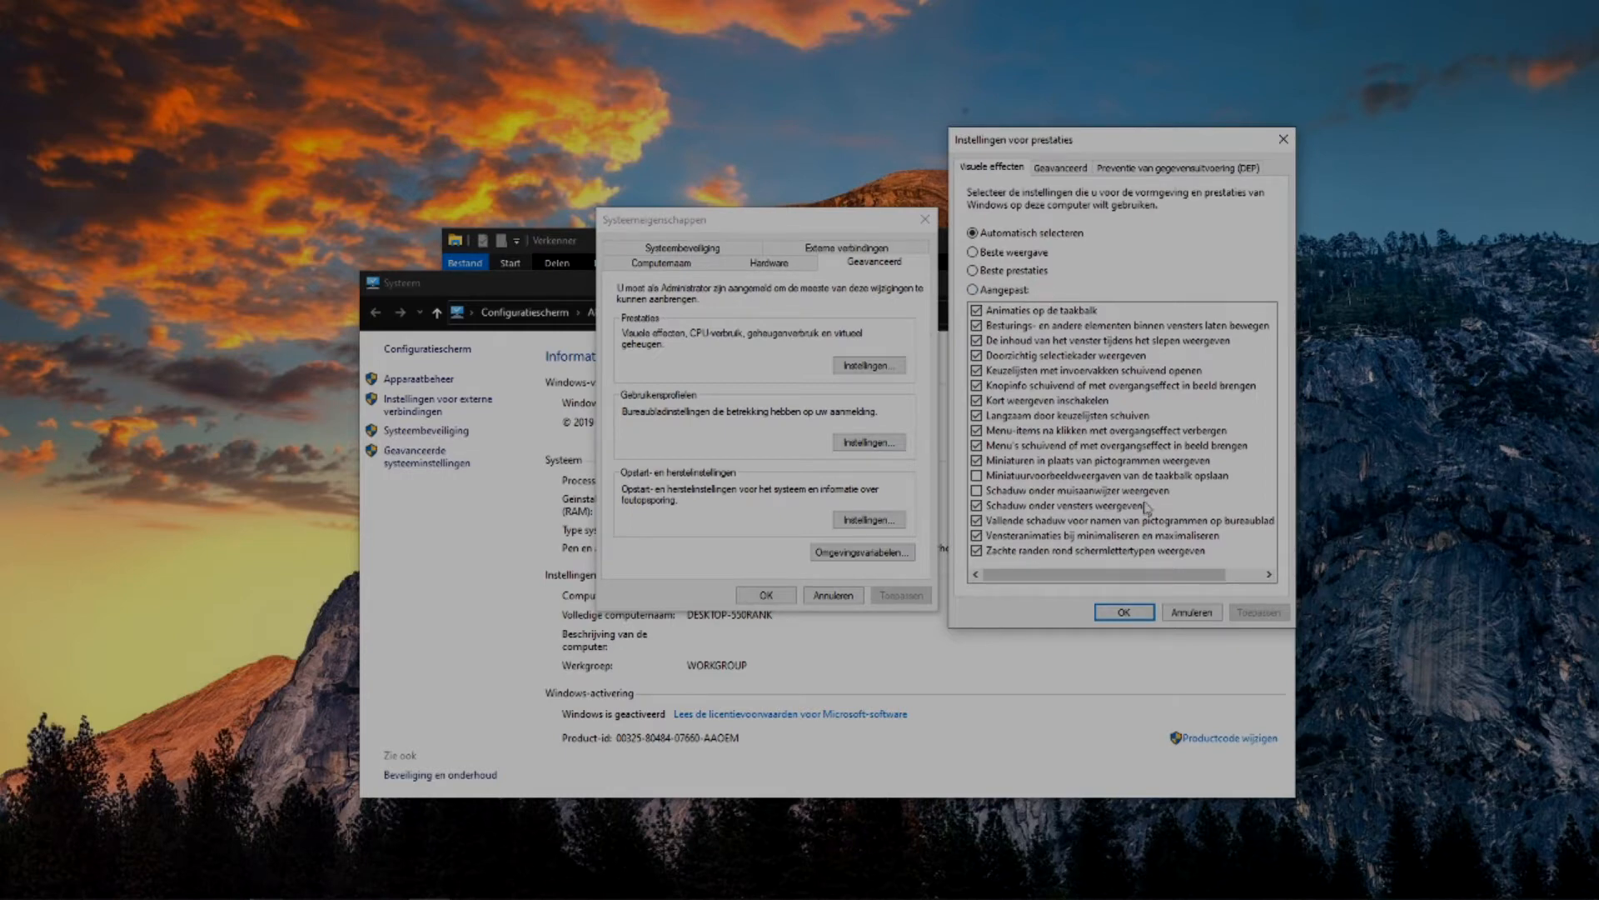
click(1123, 612)
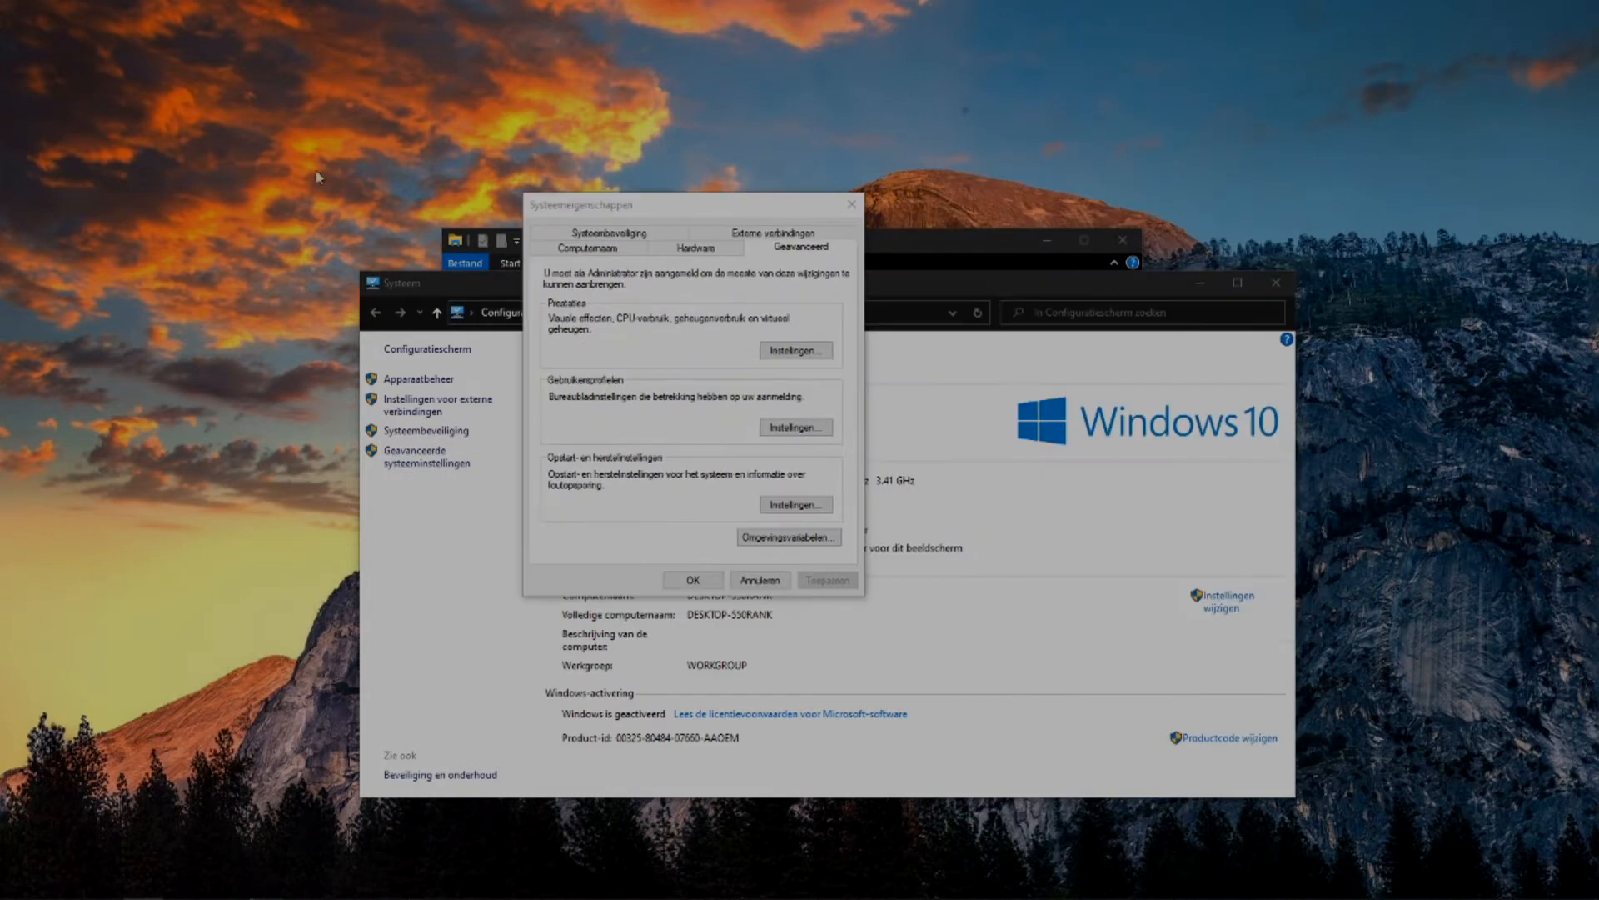
Choose Systeembeveiliging uitschakelen in the protection configuration of Lokale schijf (C:).
click(627, 235)
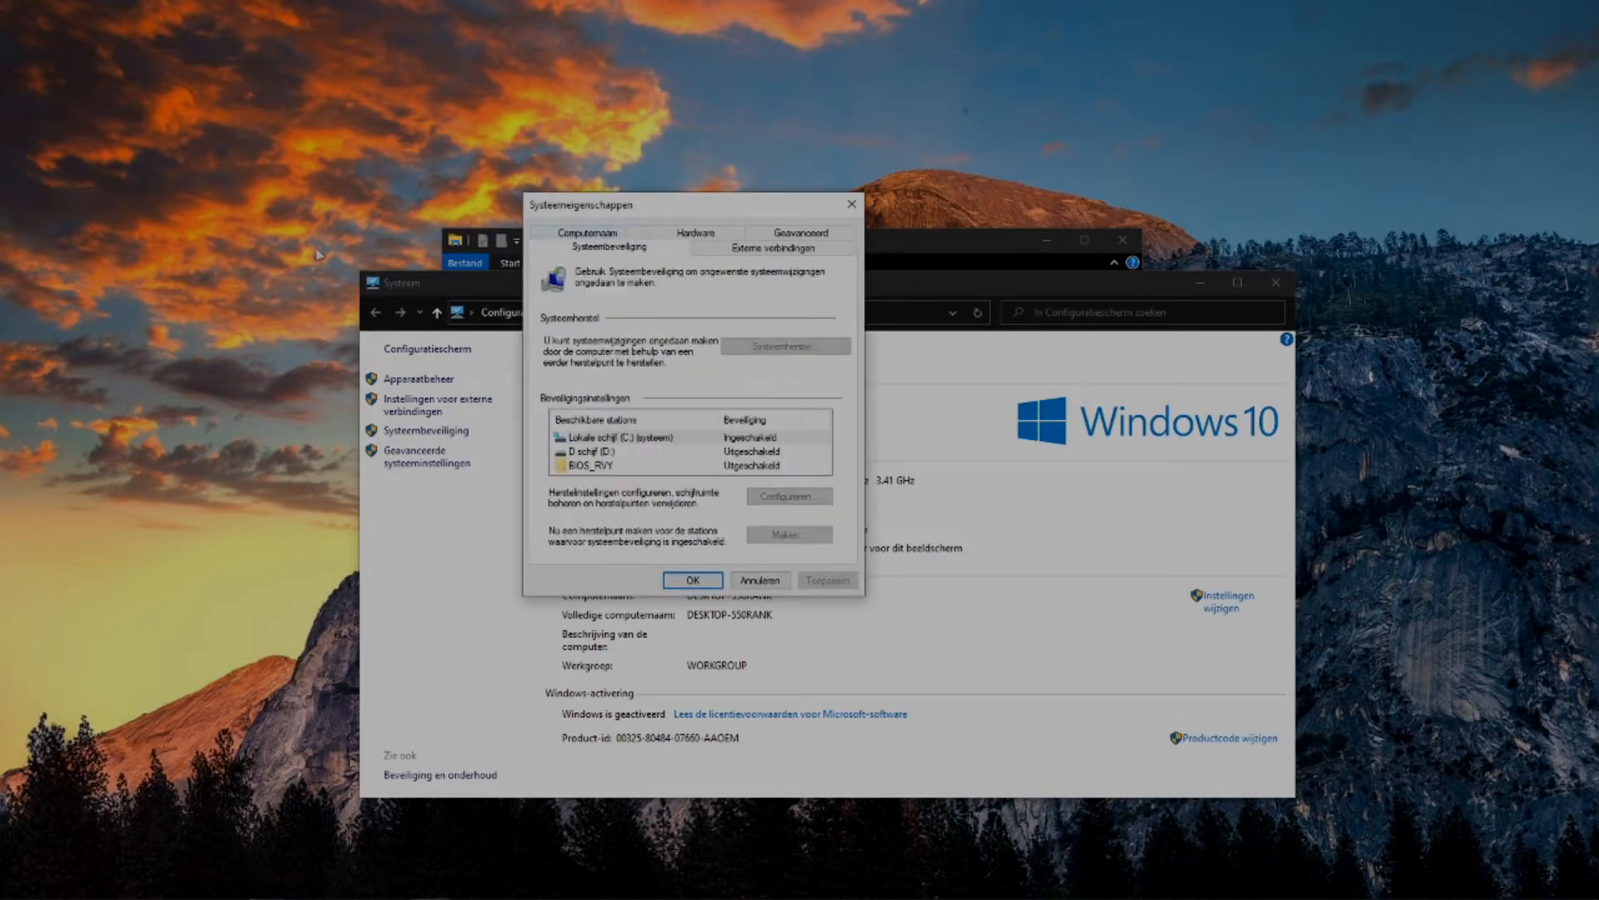
click(651, 439)
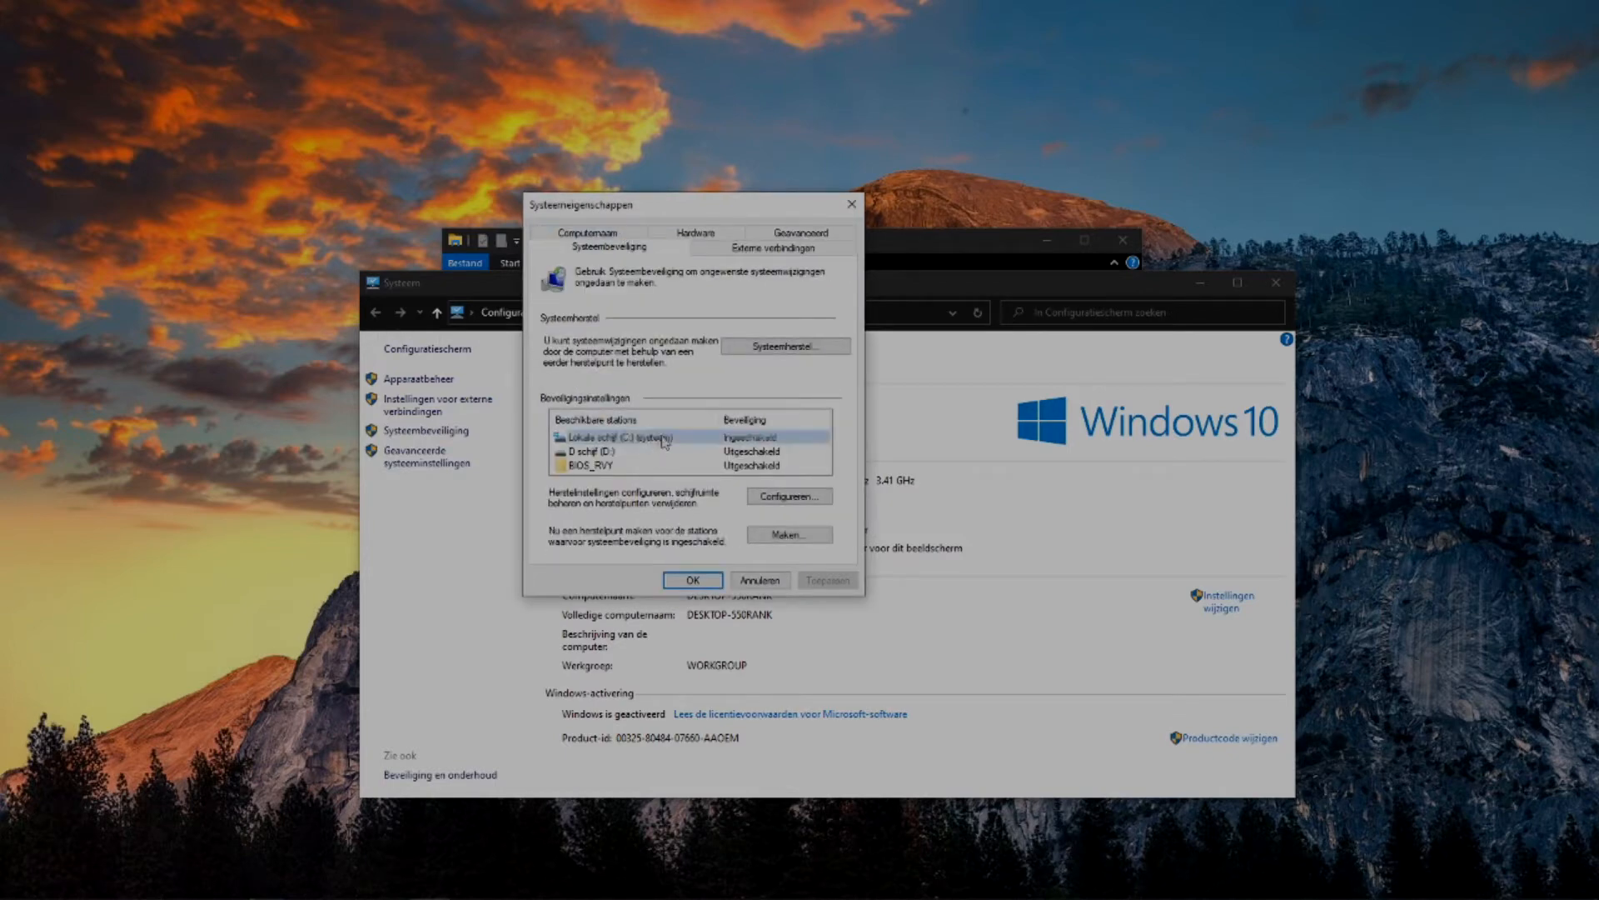
click(802, 502)
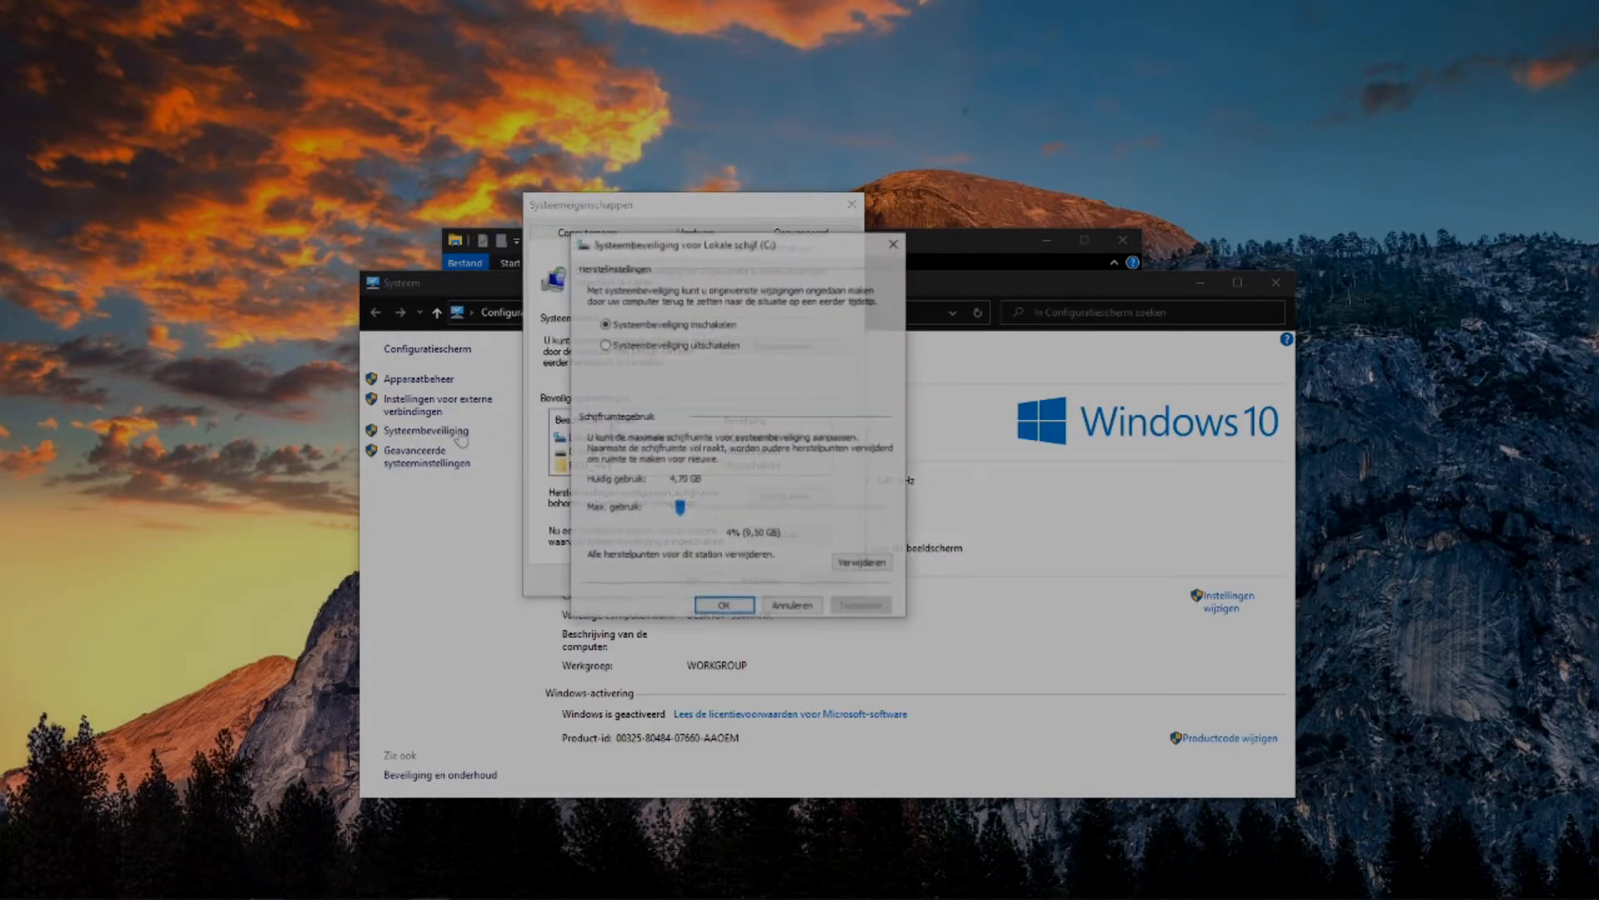
click(691, 345)
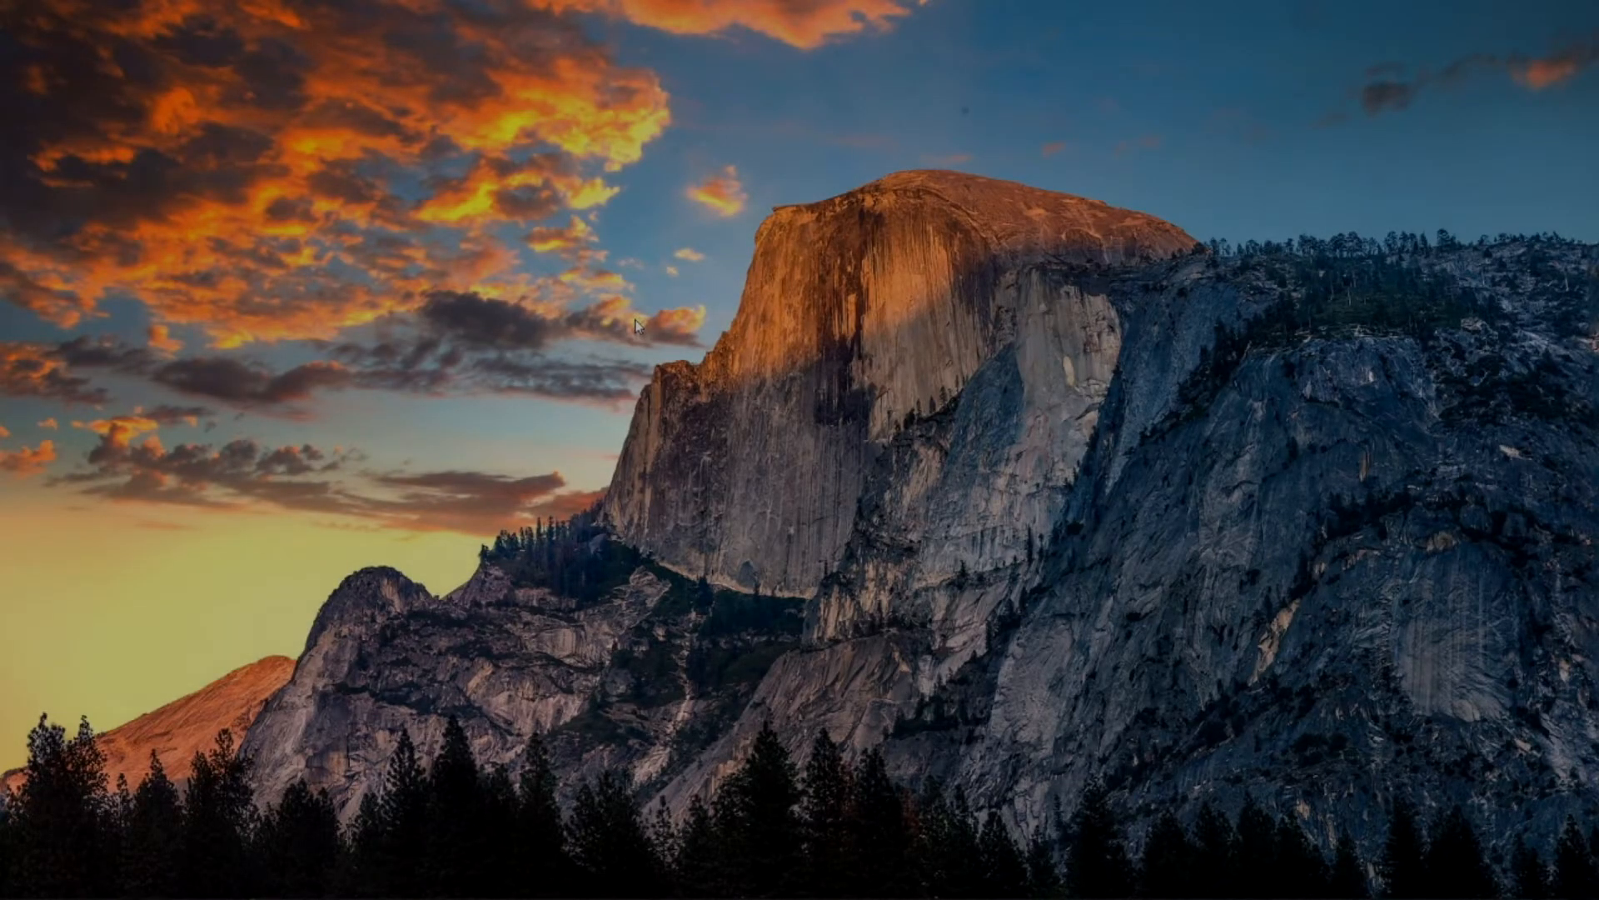
Search for msc, open System Configuration, and set the boot time-out to 3 seconds.
key(super)
text(msc)
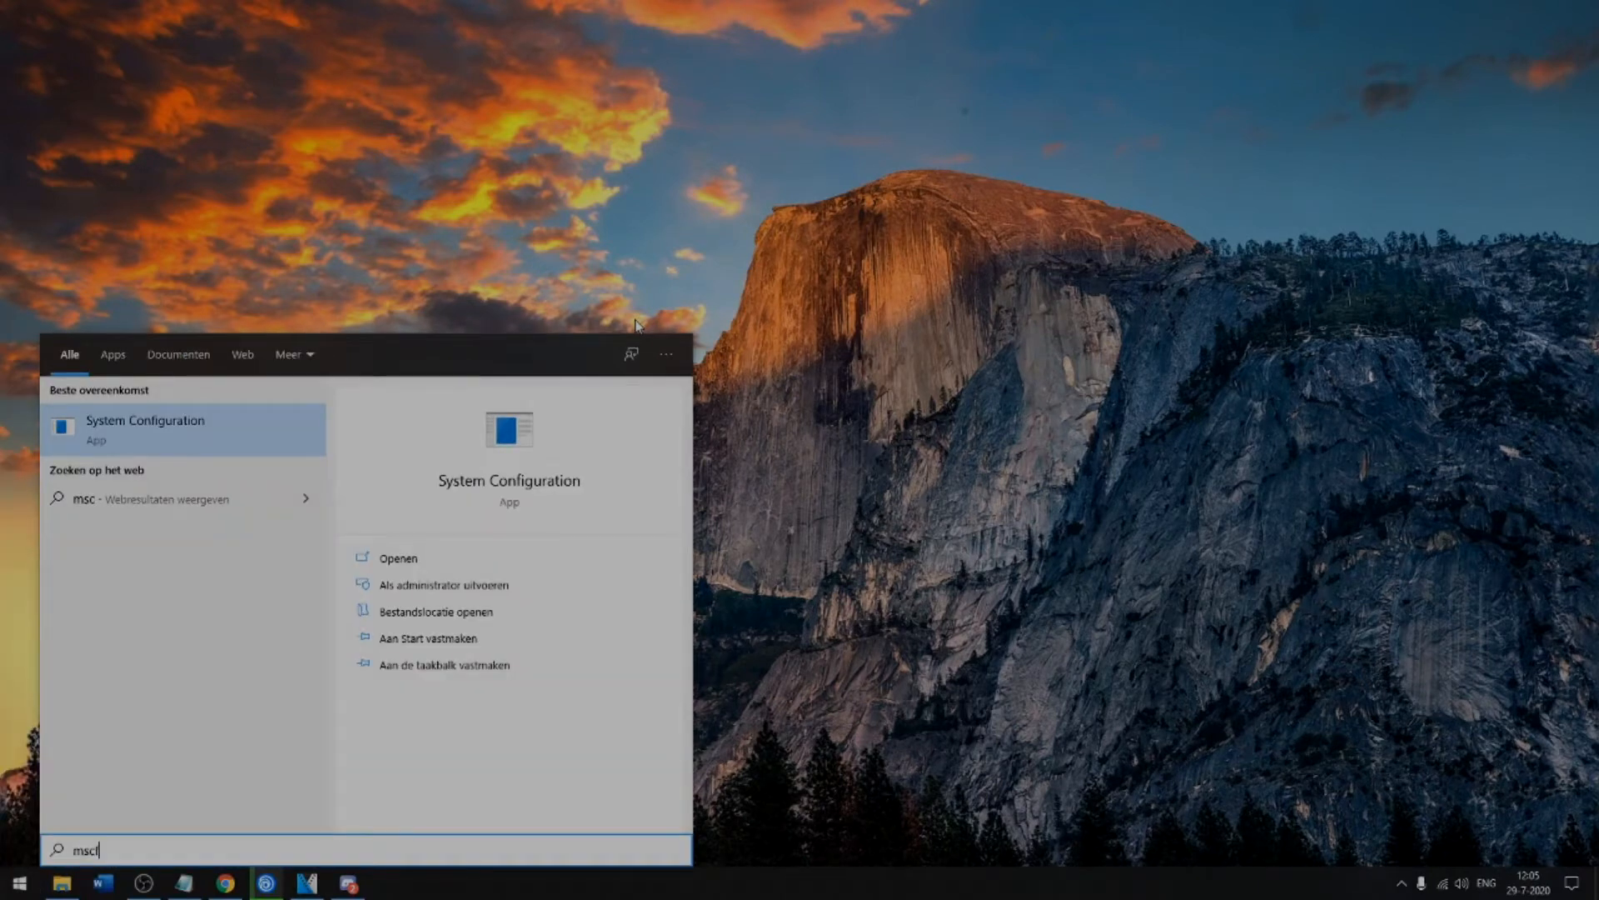
key(Return)
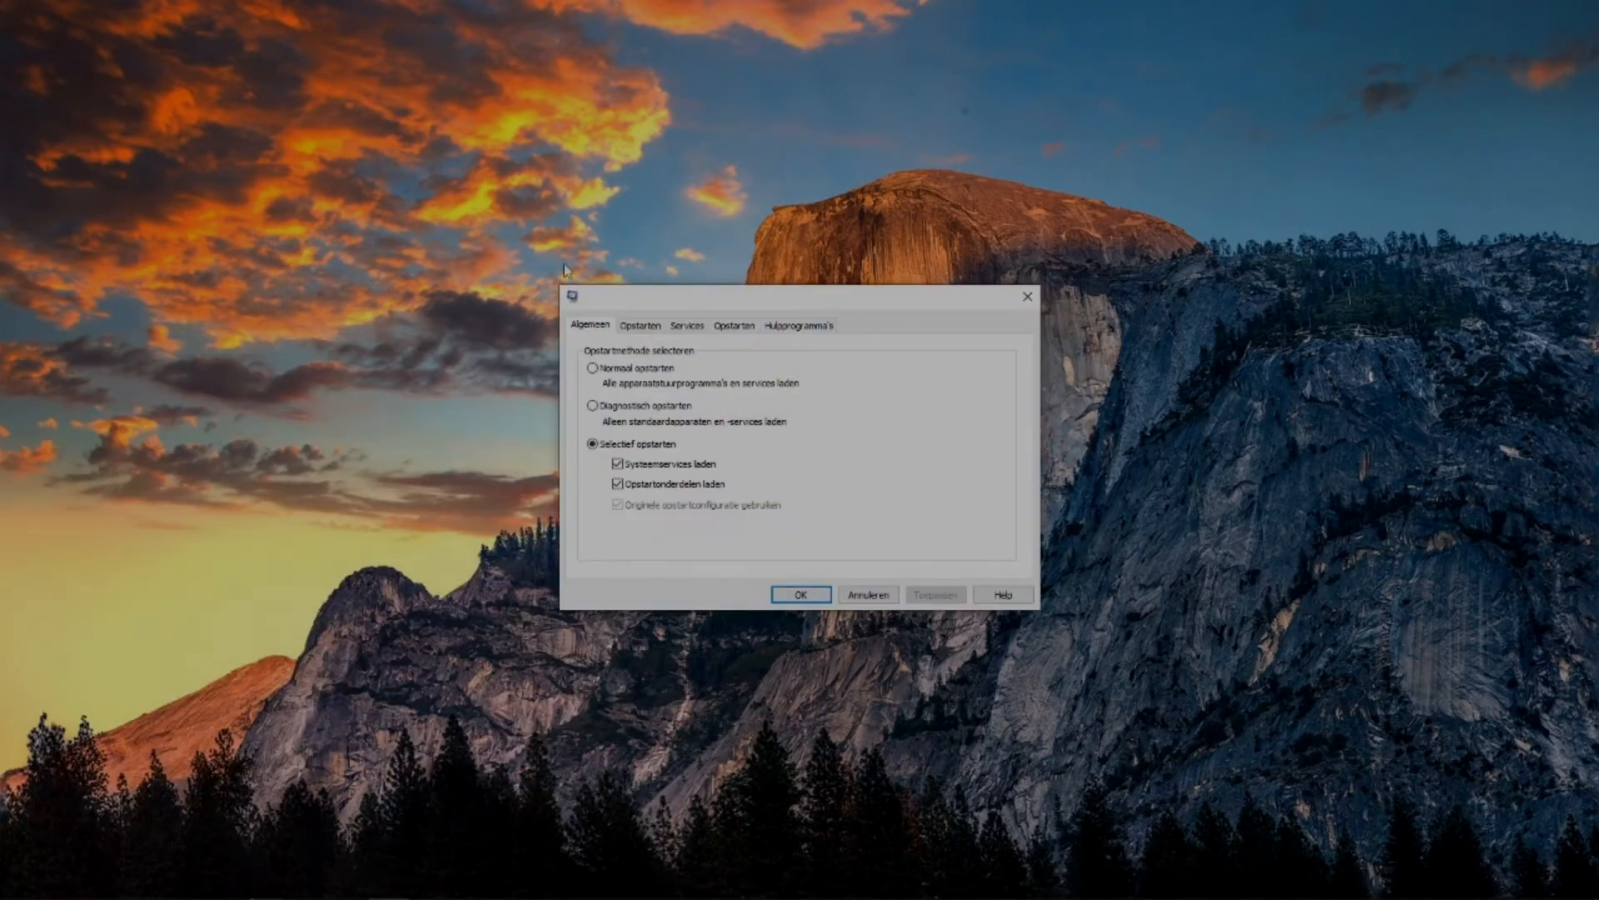
click(640, 327)
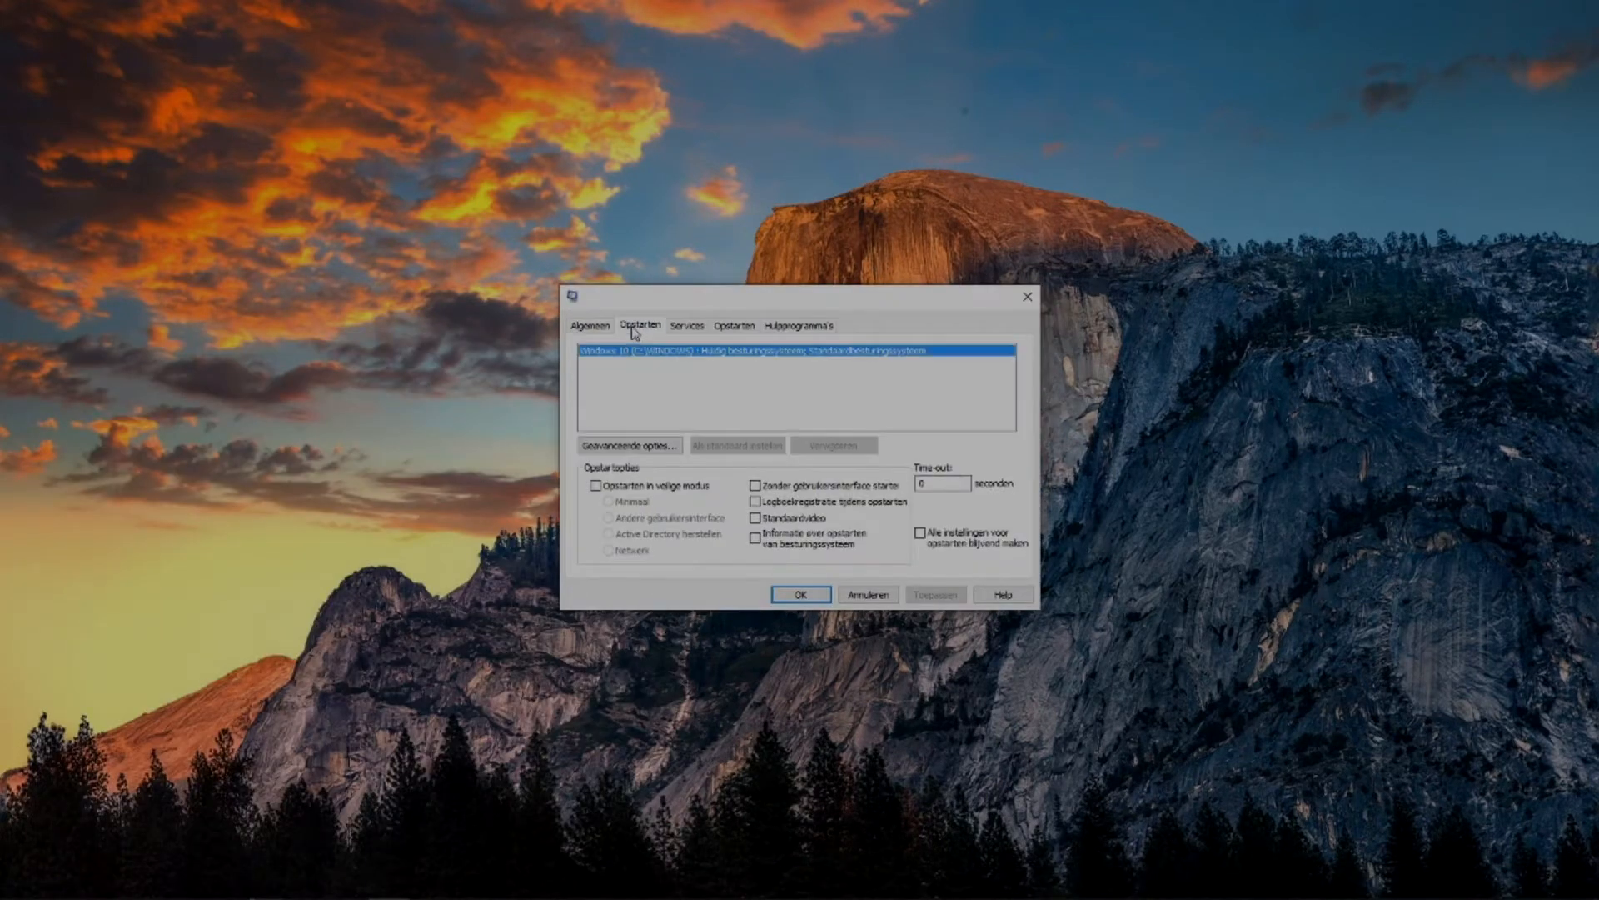
double_click(938, 483)
click(767, 482)
Enable Aantal processors in the advanced boot options, choose the highest value, 8, and confirm.
click(626, 445)
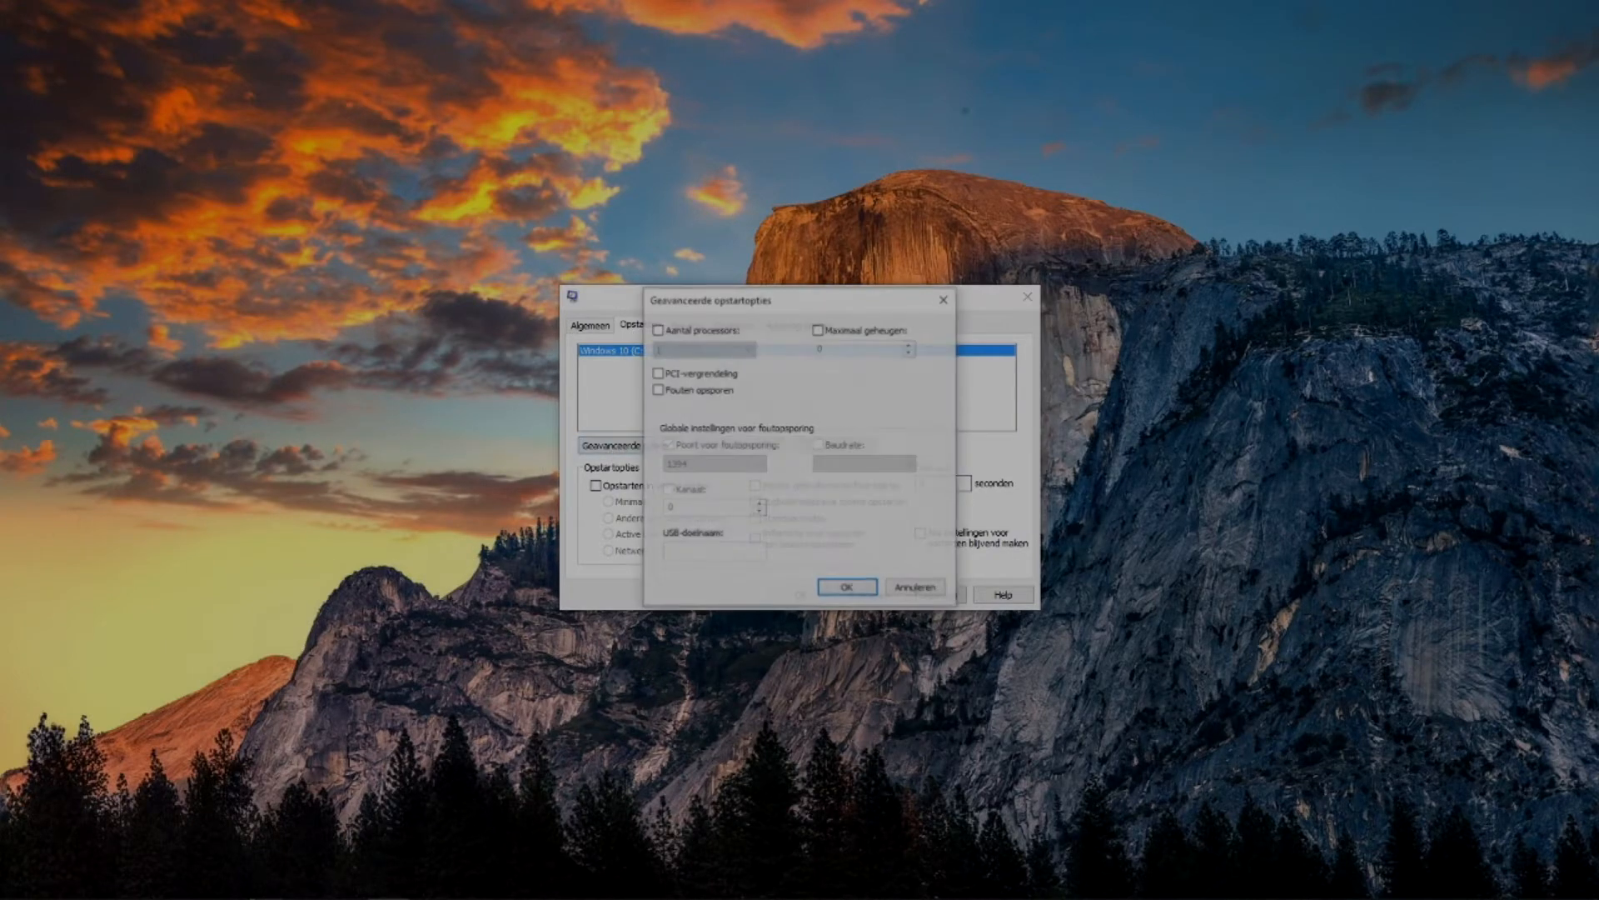
click(659, 331)
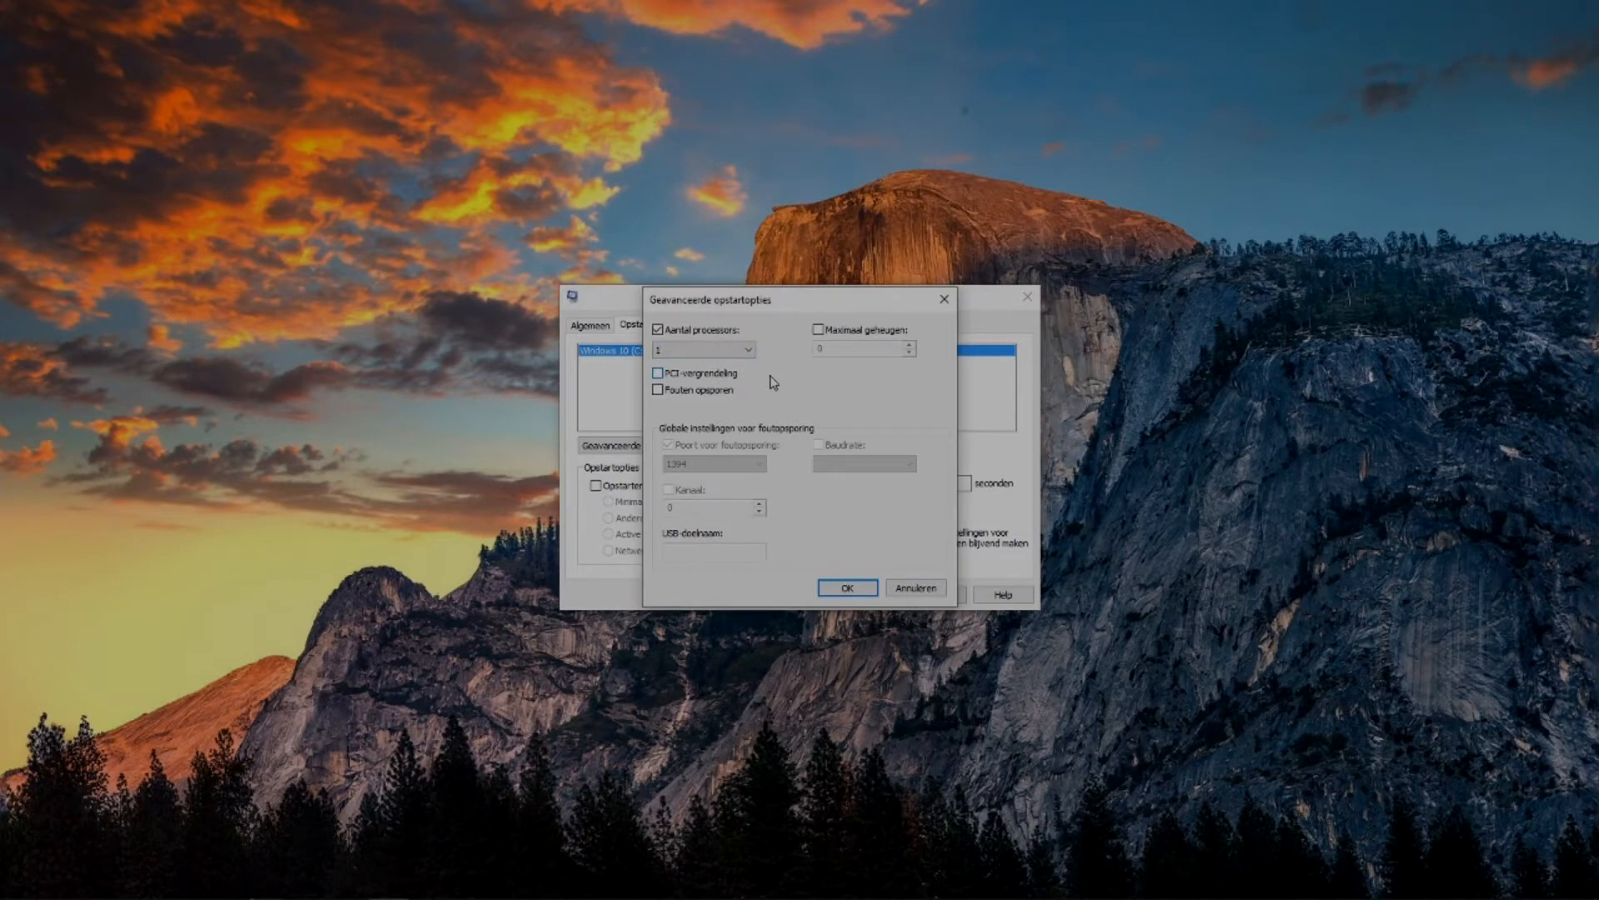
click(737, 350)
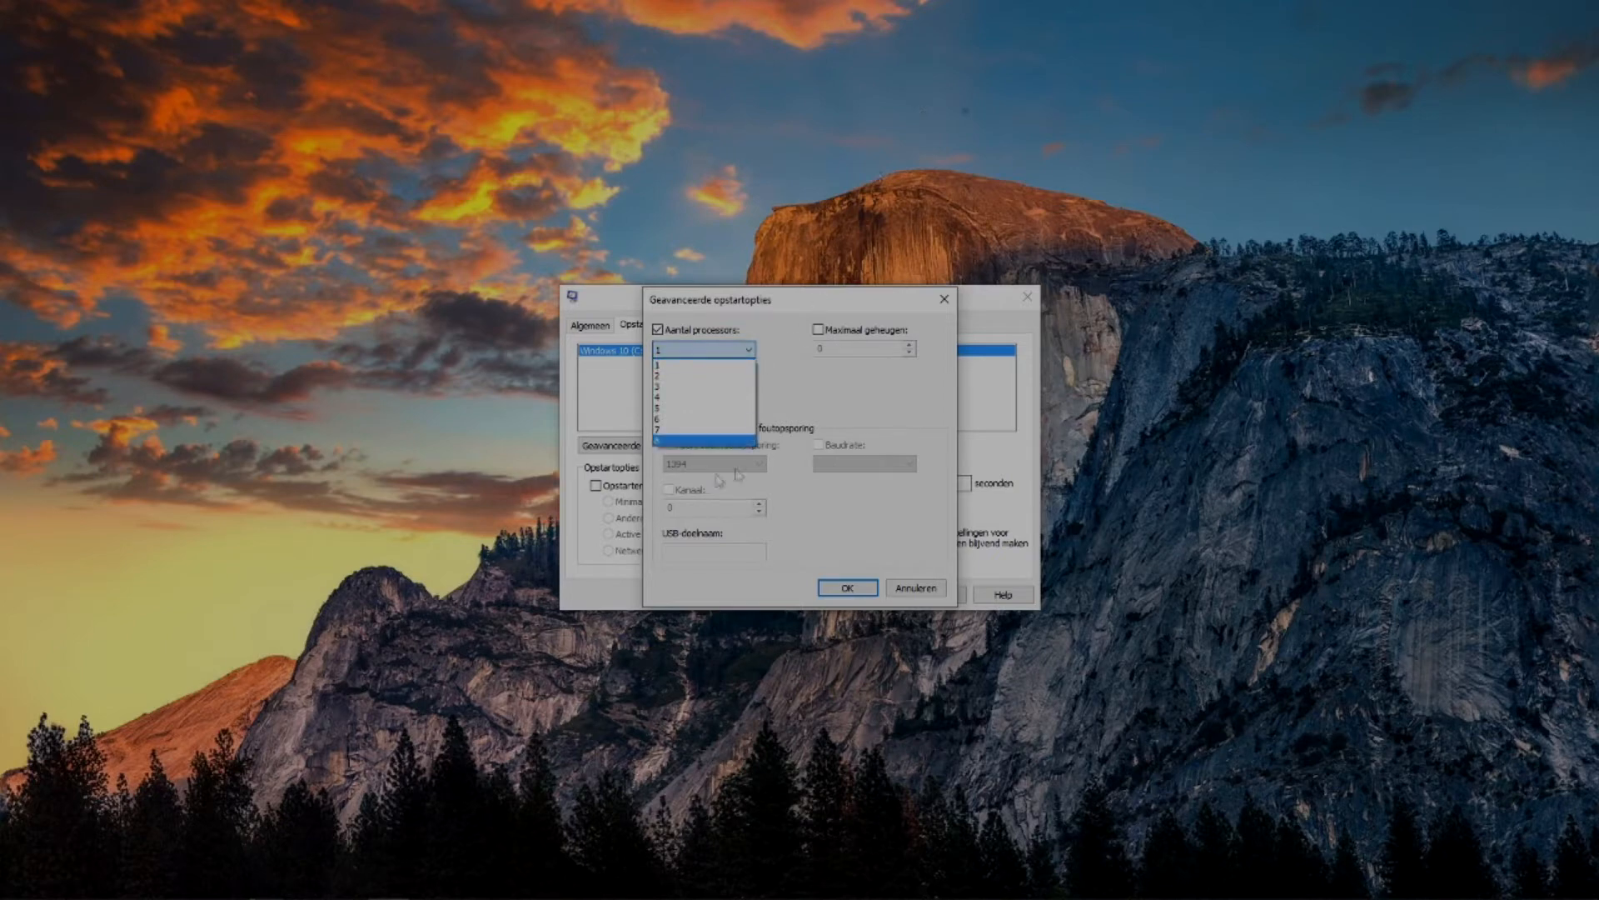
click(678, 441)
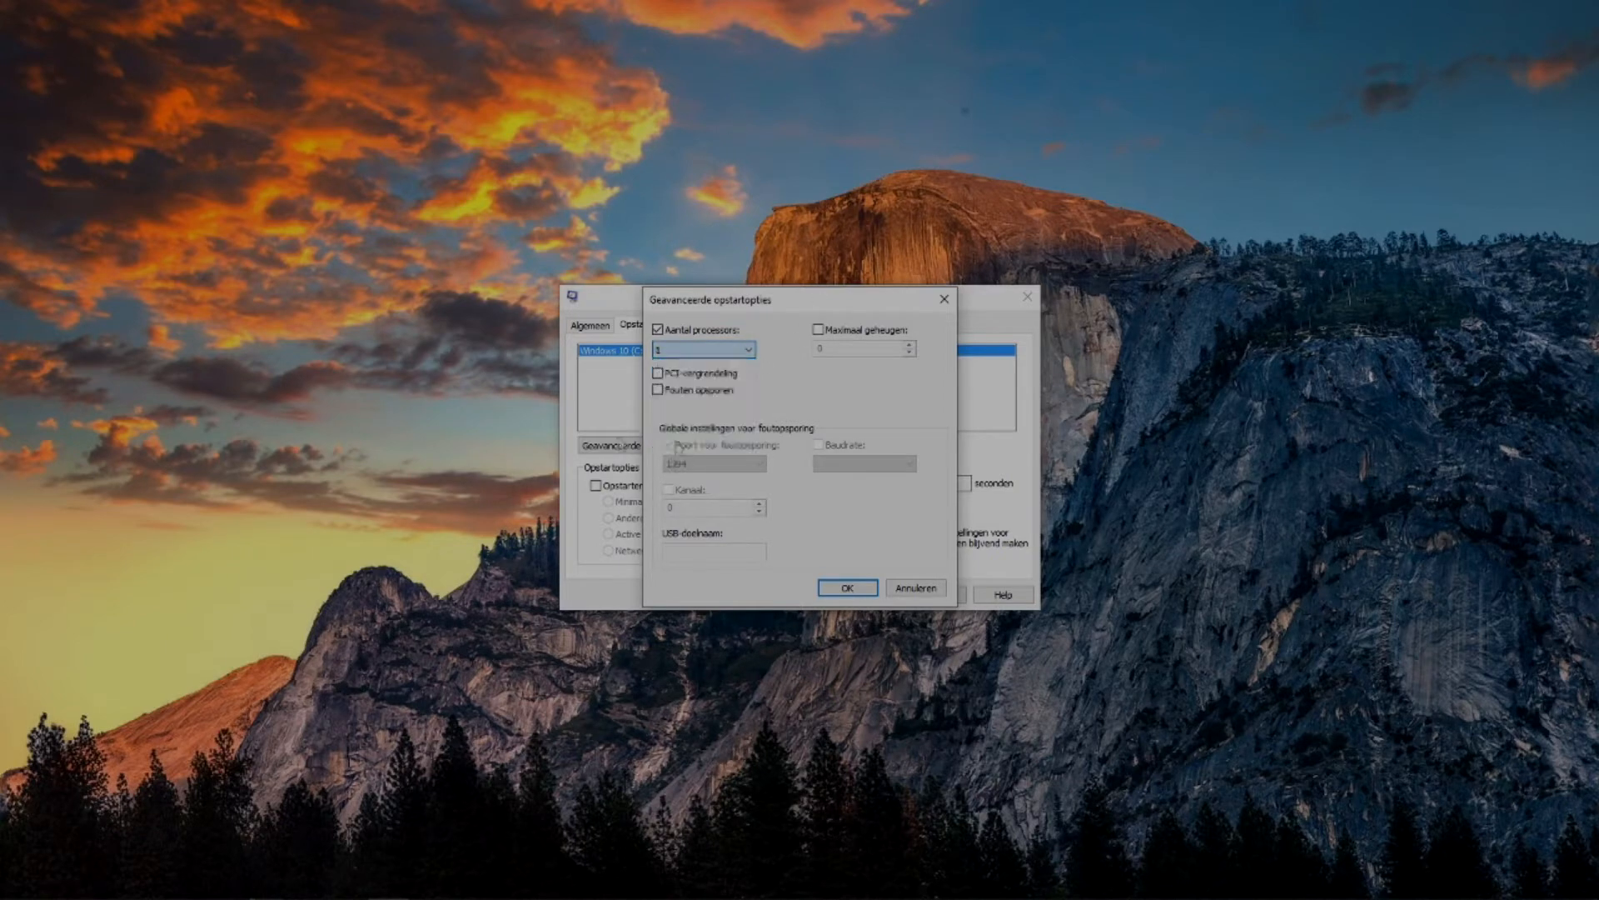
click(847, 587)
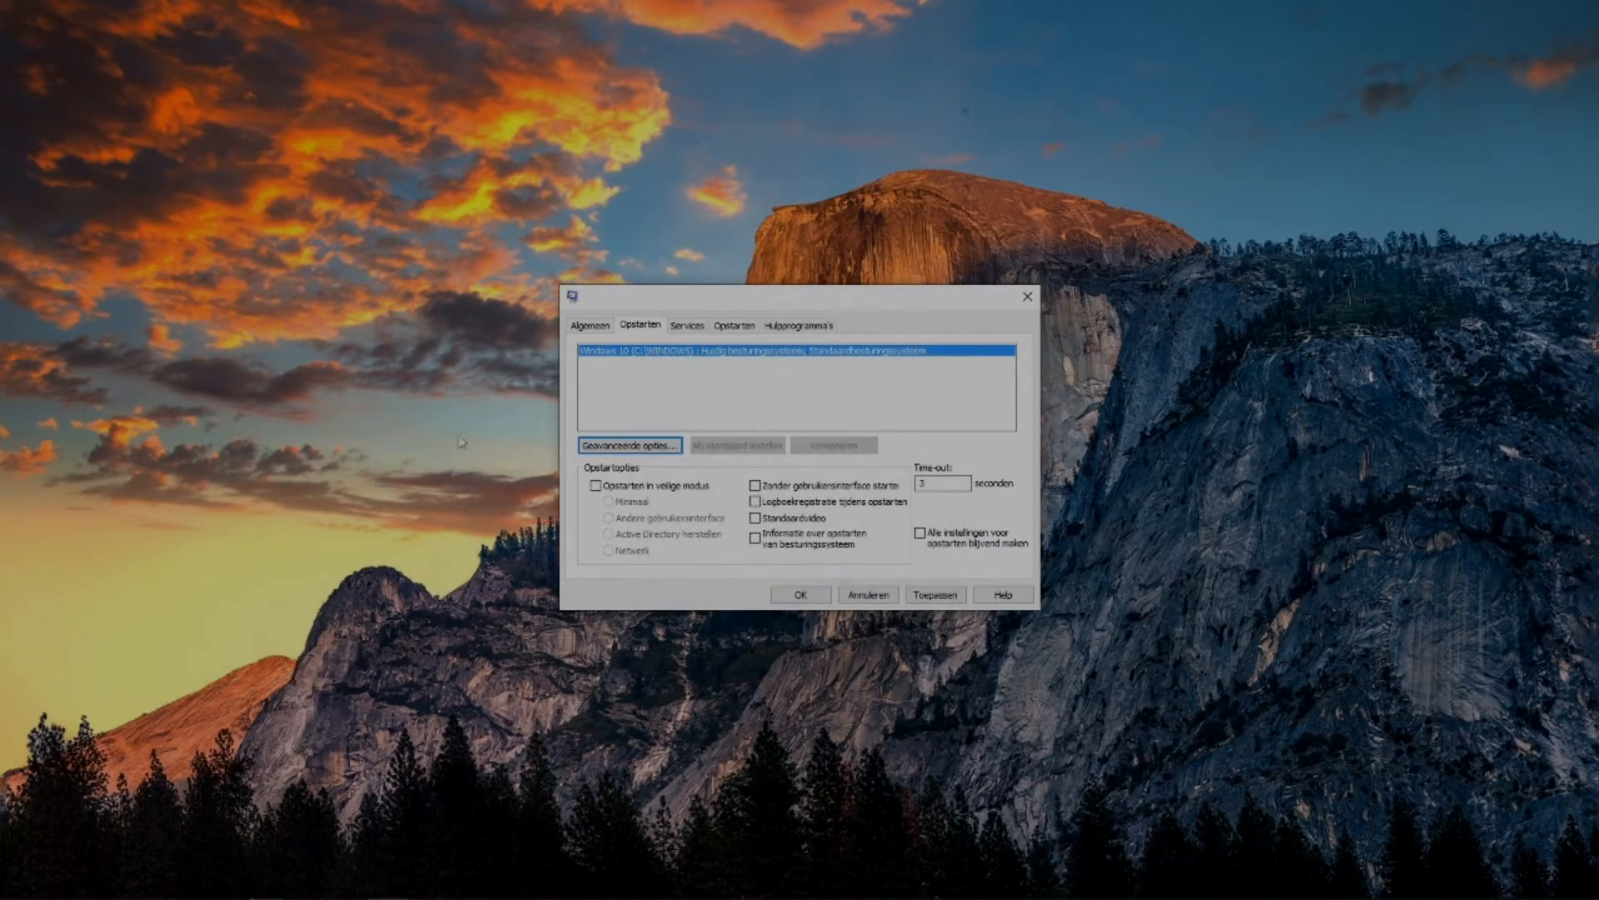
Hide all Microsoft services in the services list, apply the system configuration, and exit without restarting.
click(688, 327)
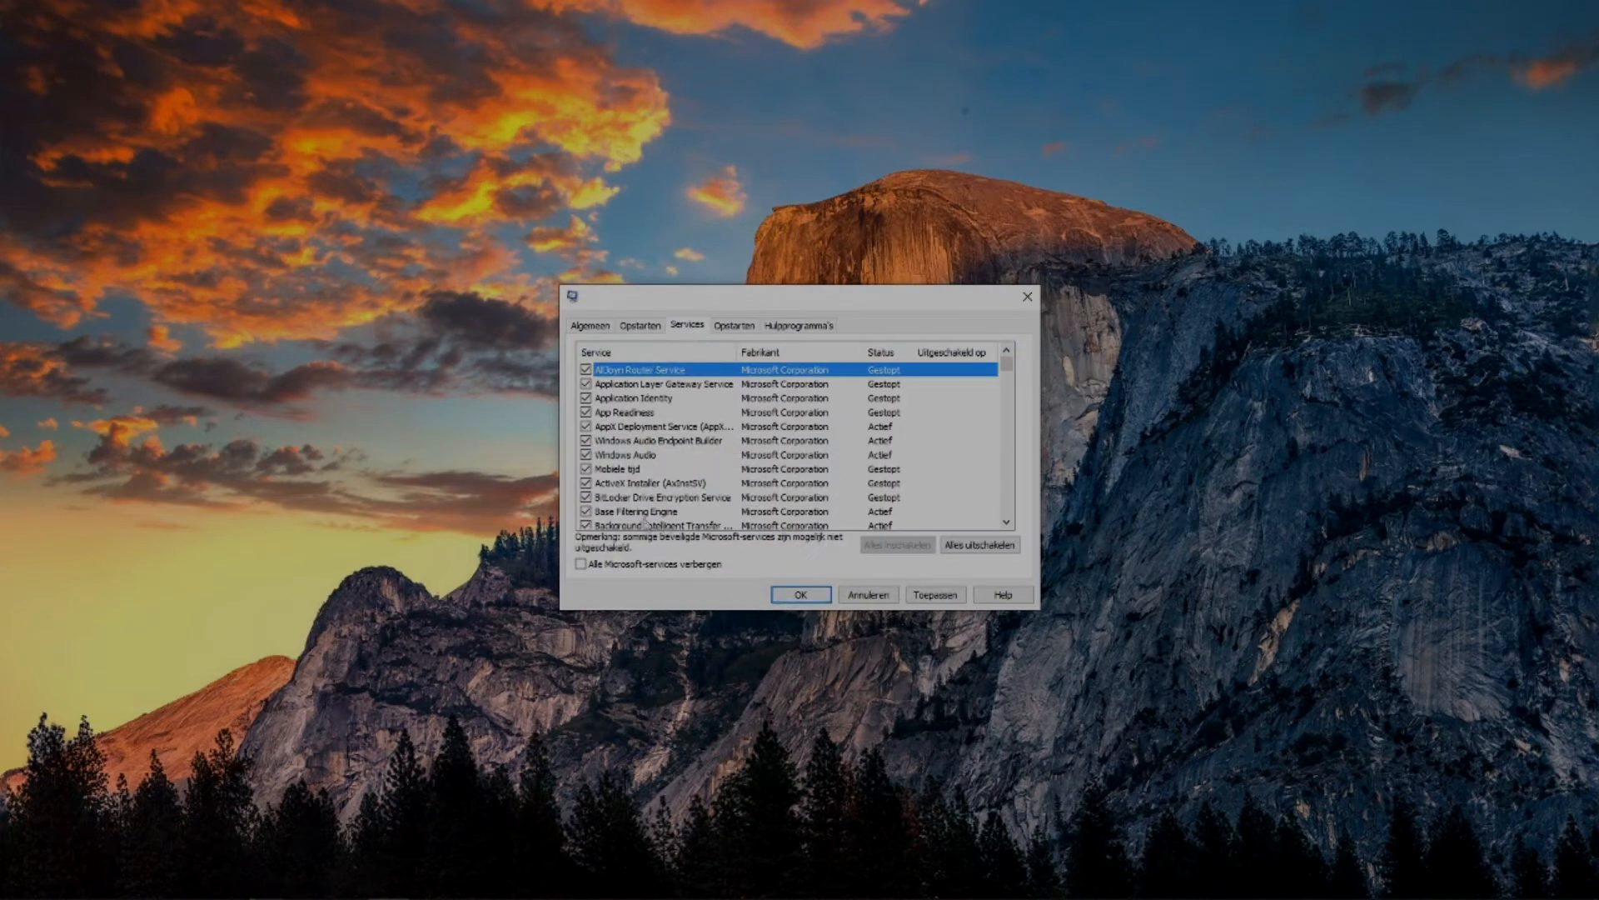
click(581, 564)
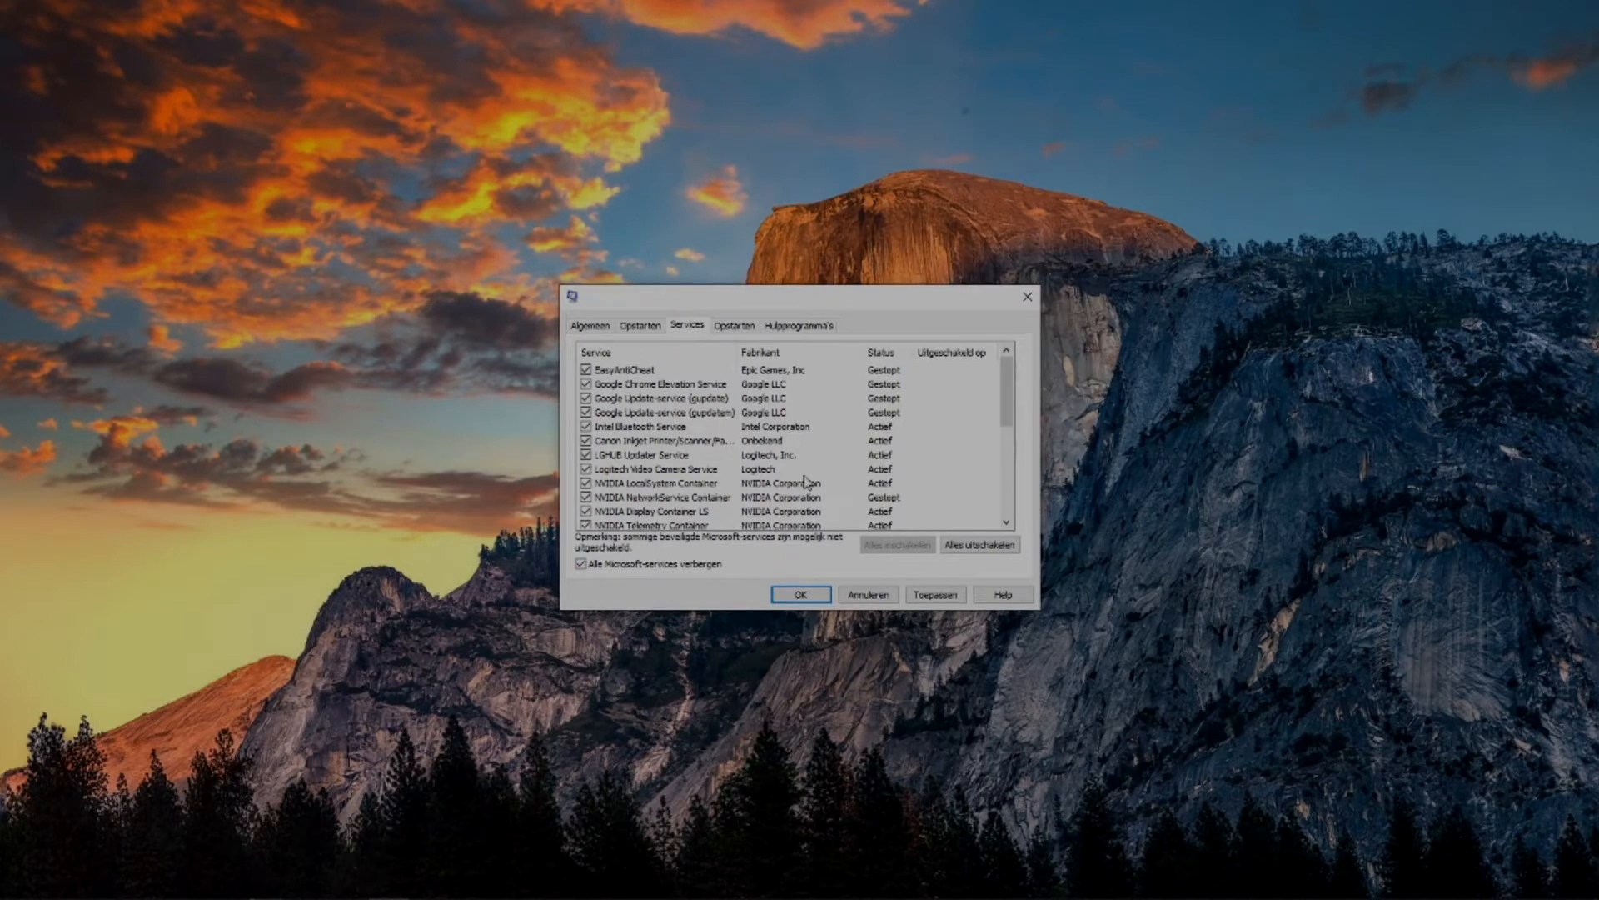
click(936, 596)
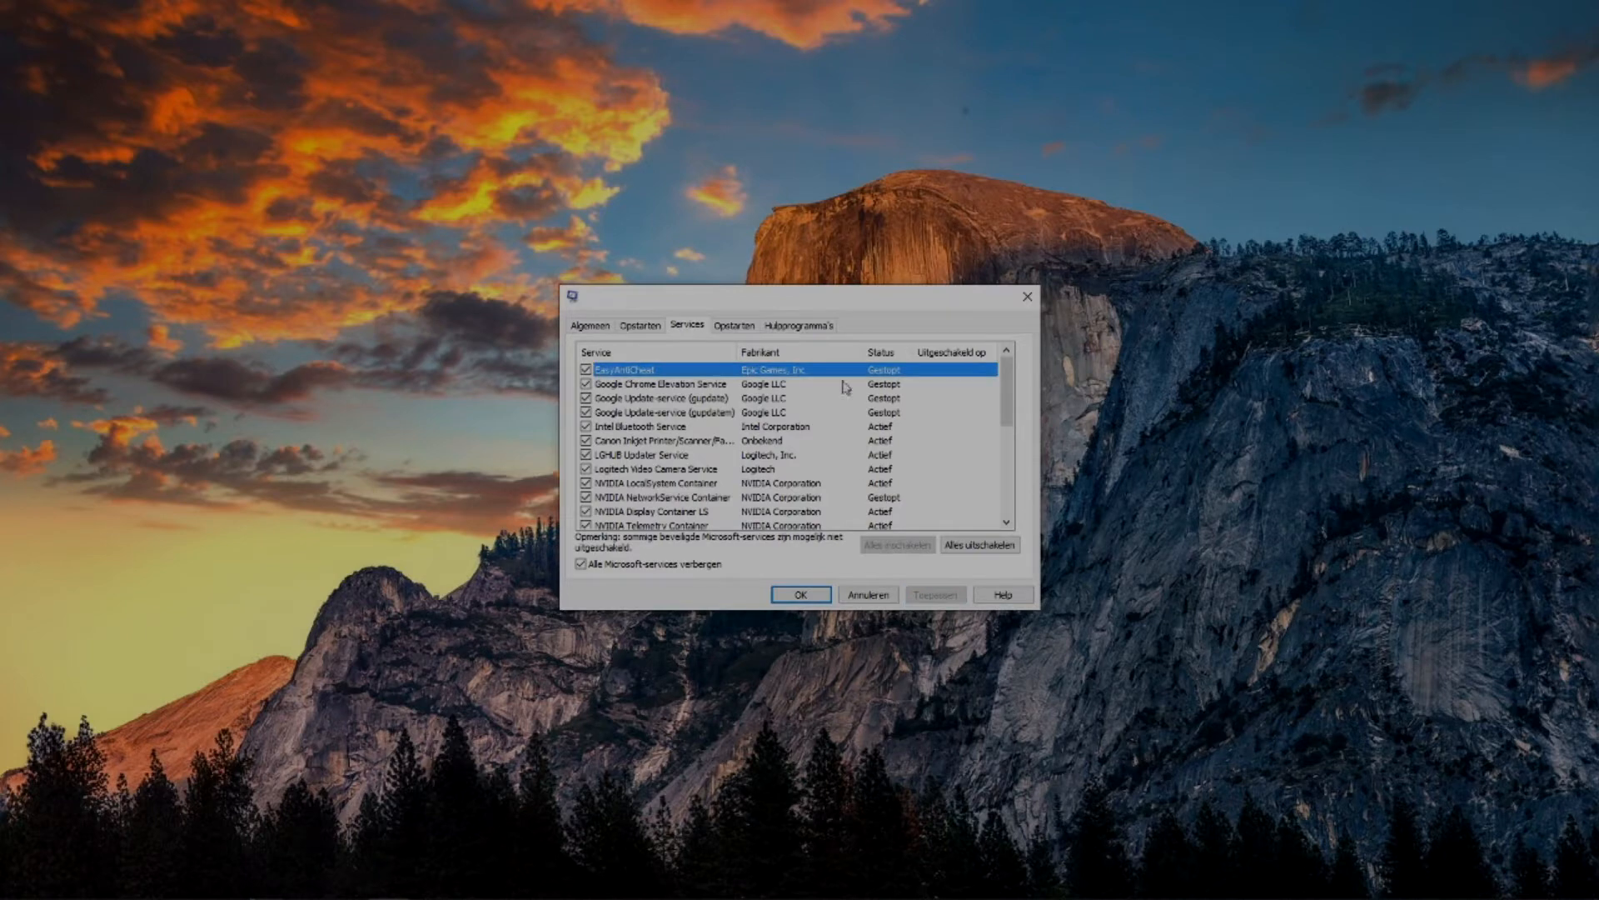
click(802, 595)
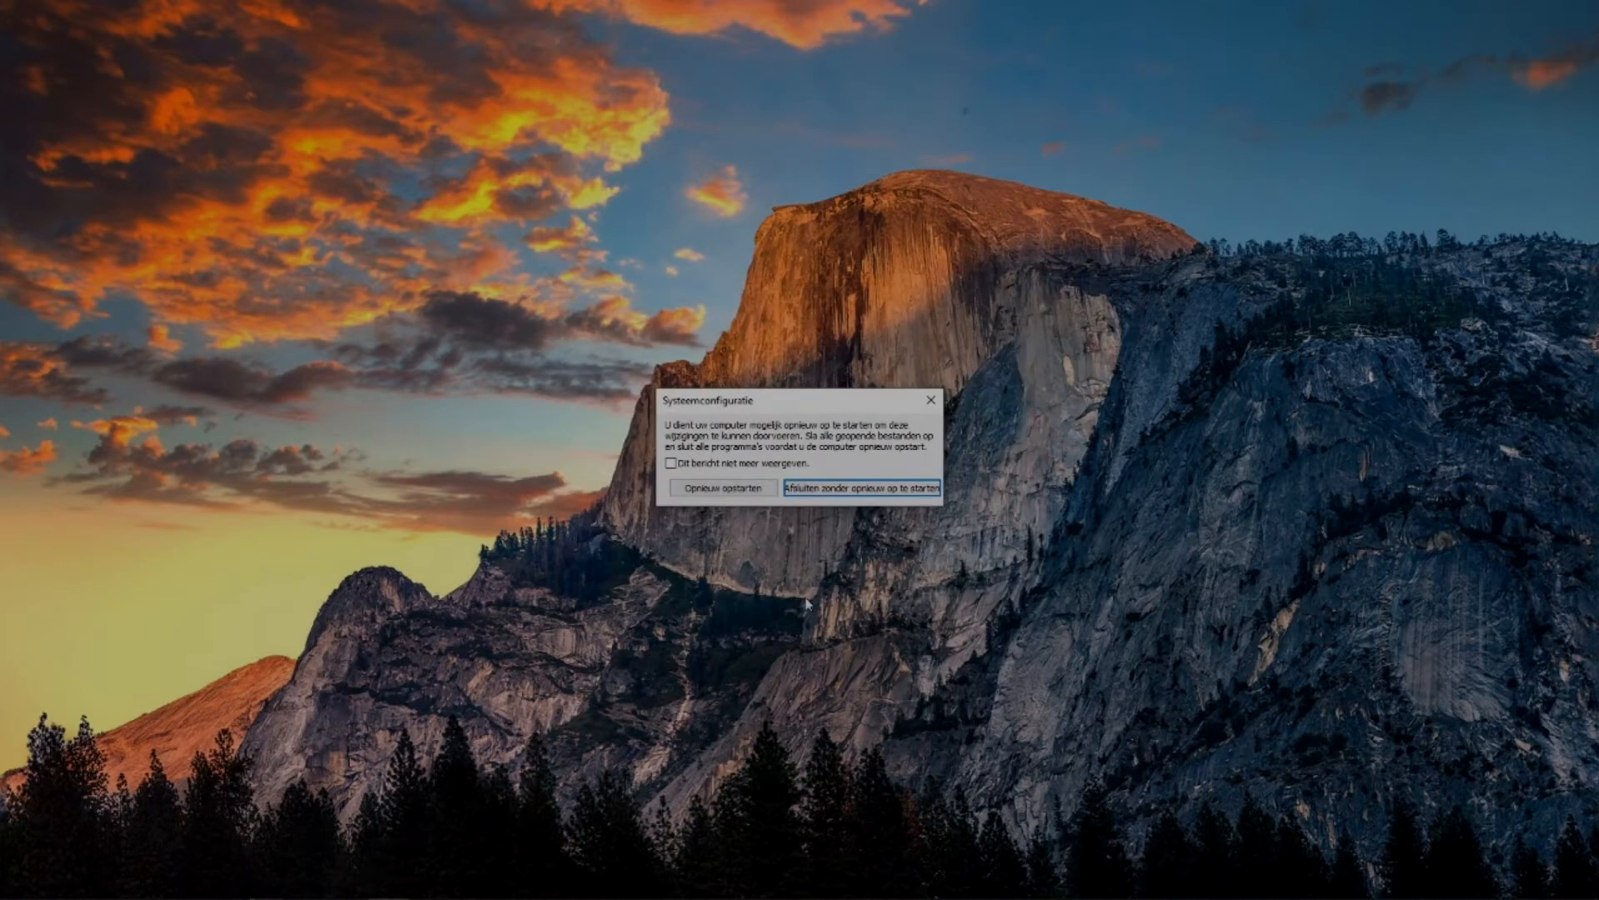
click(859, 490)
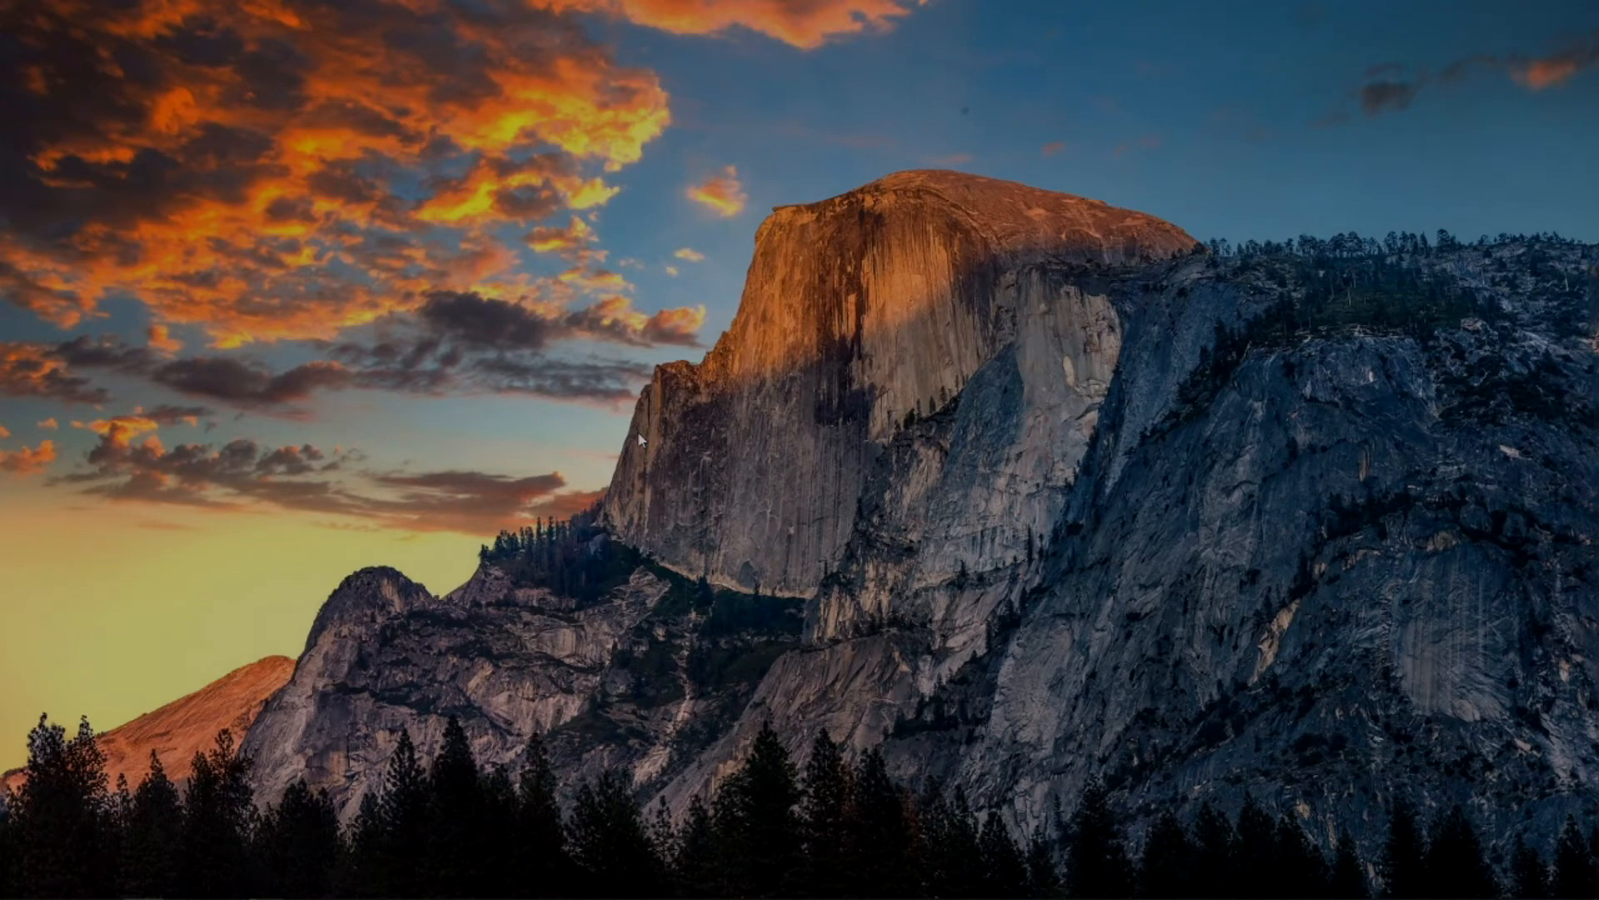
Search for %temp%, open the Temp file folder, and maximise its window.
key(super)
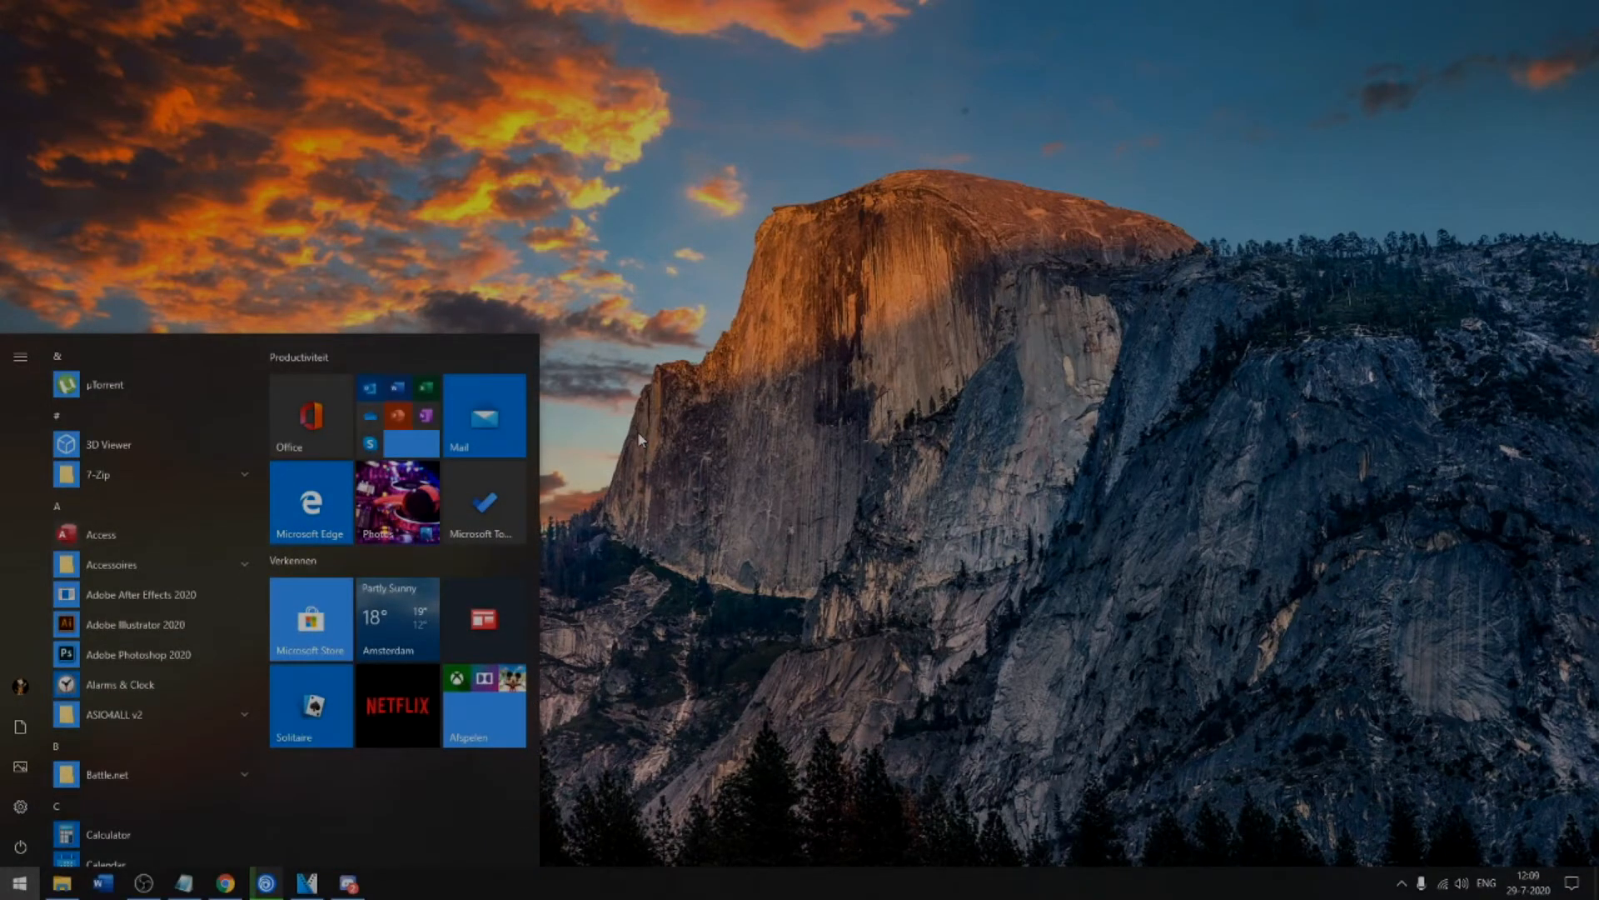
text(%temp%)
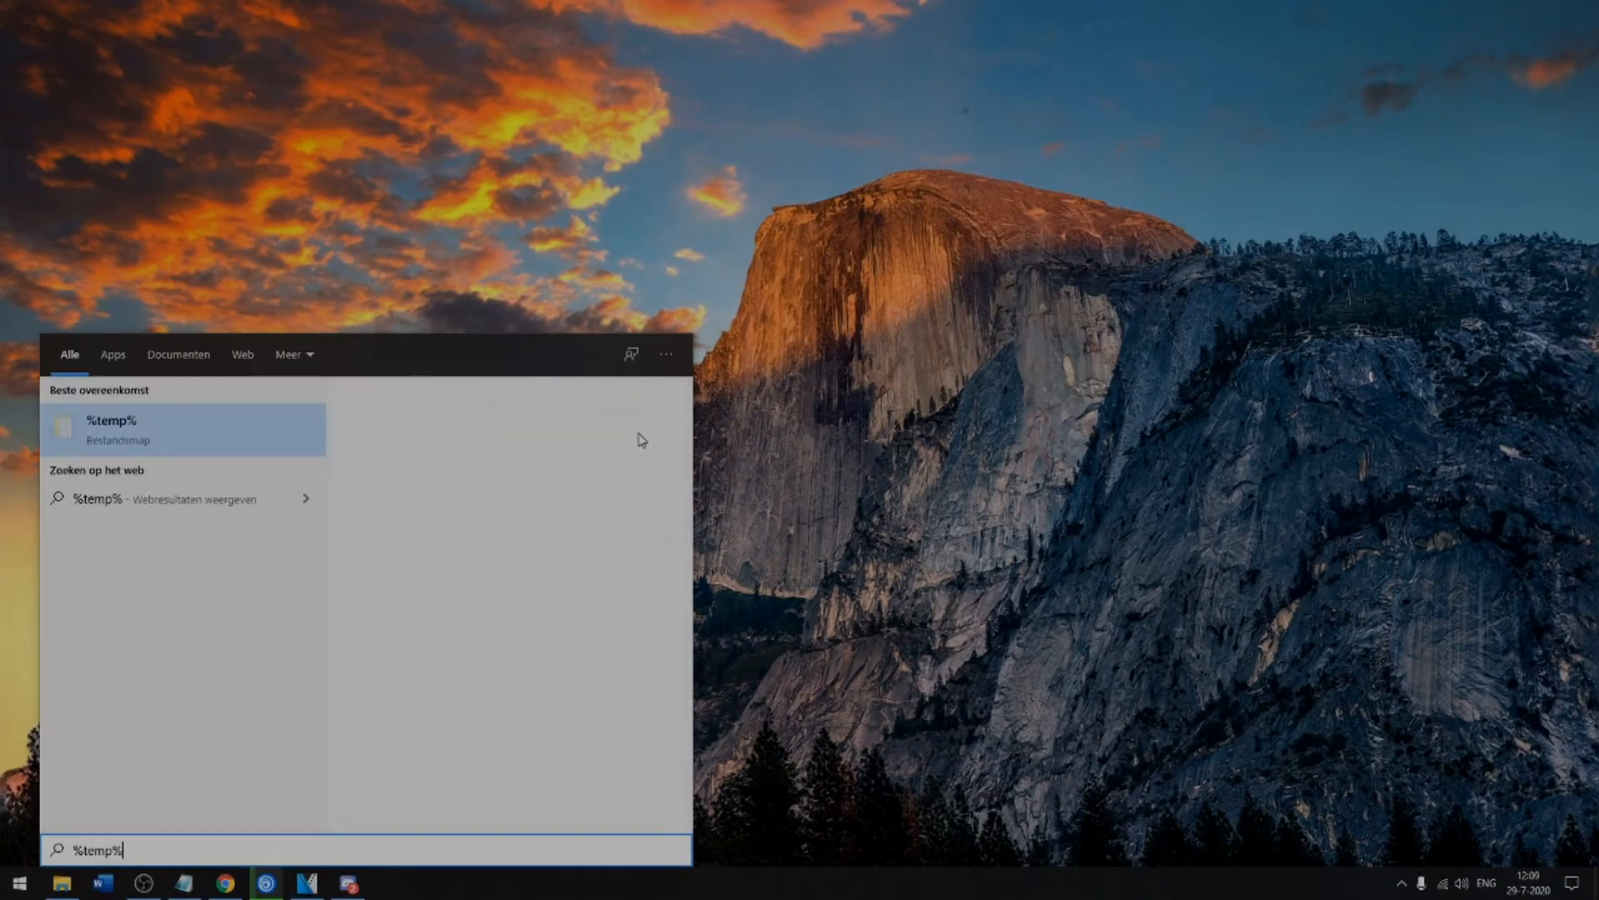
key(Return)
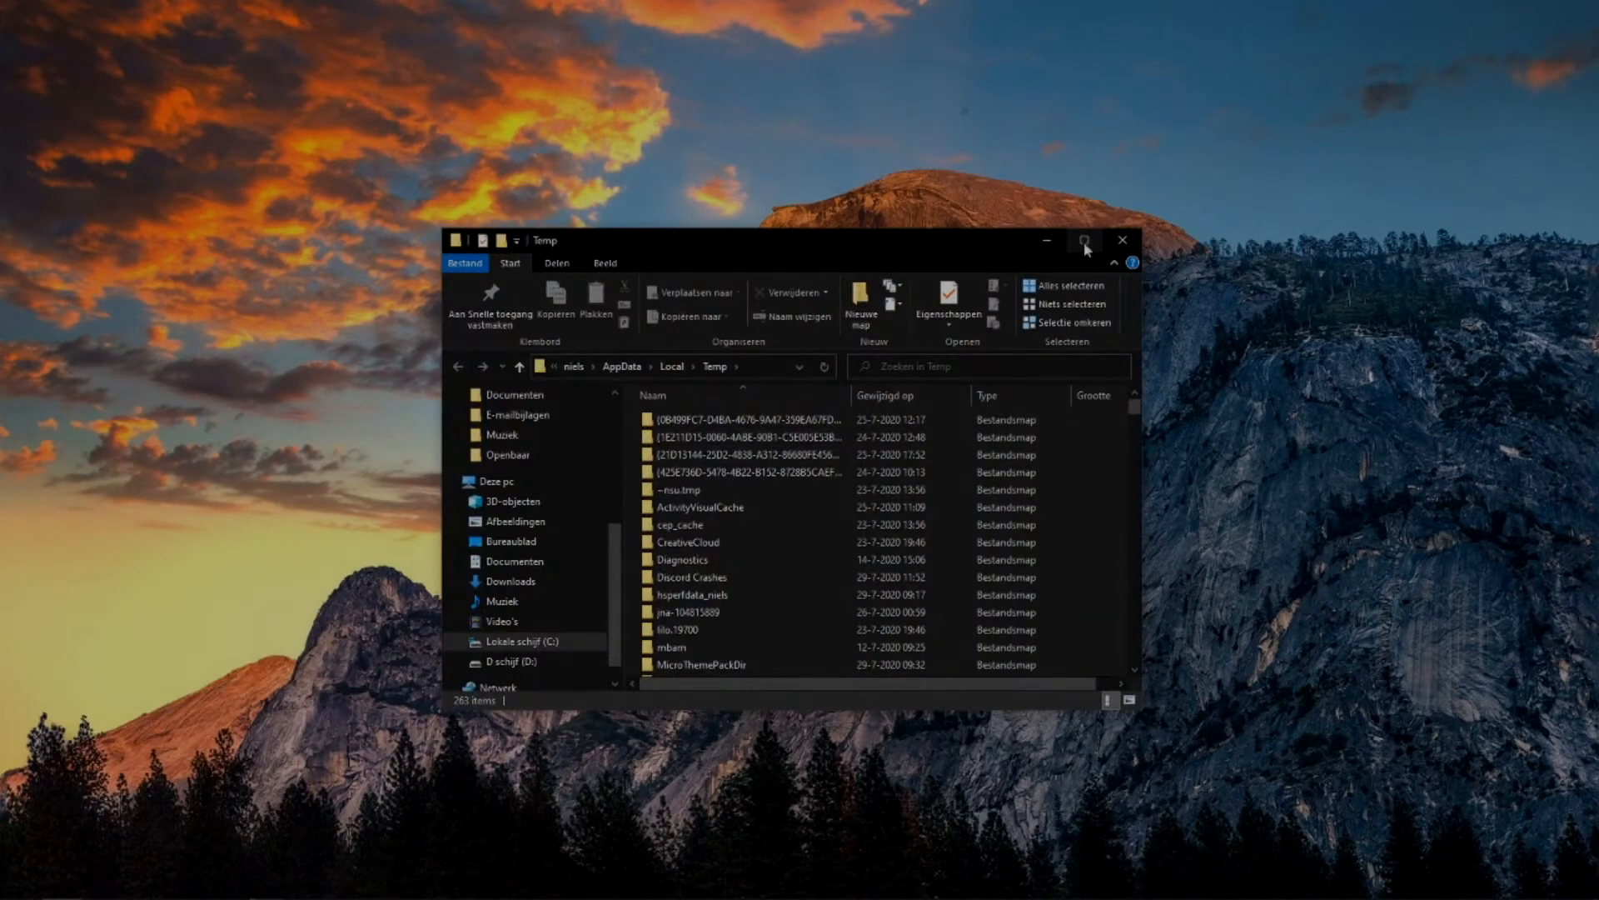
click(1086, 249)
scroll(657, 428, down, 20)
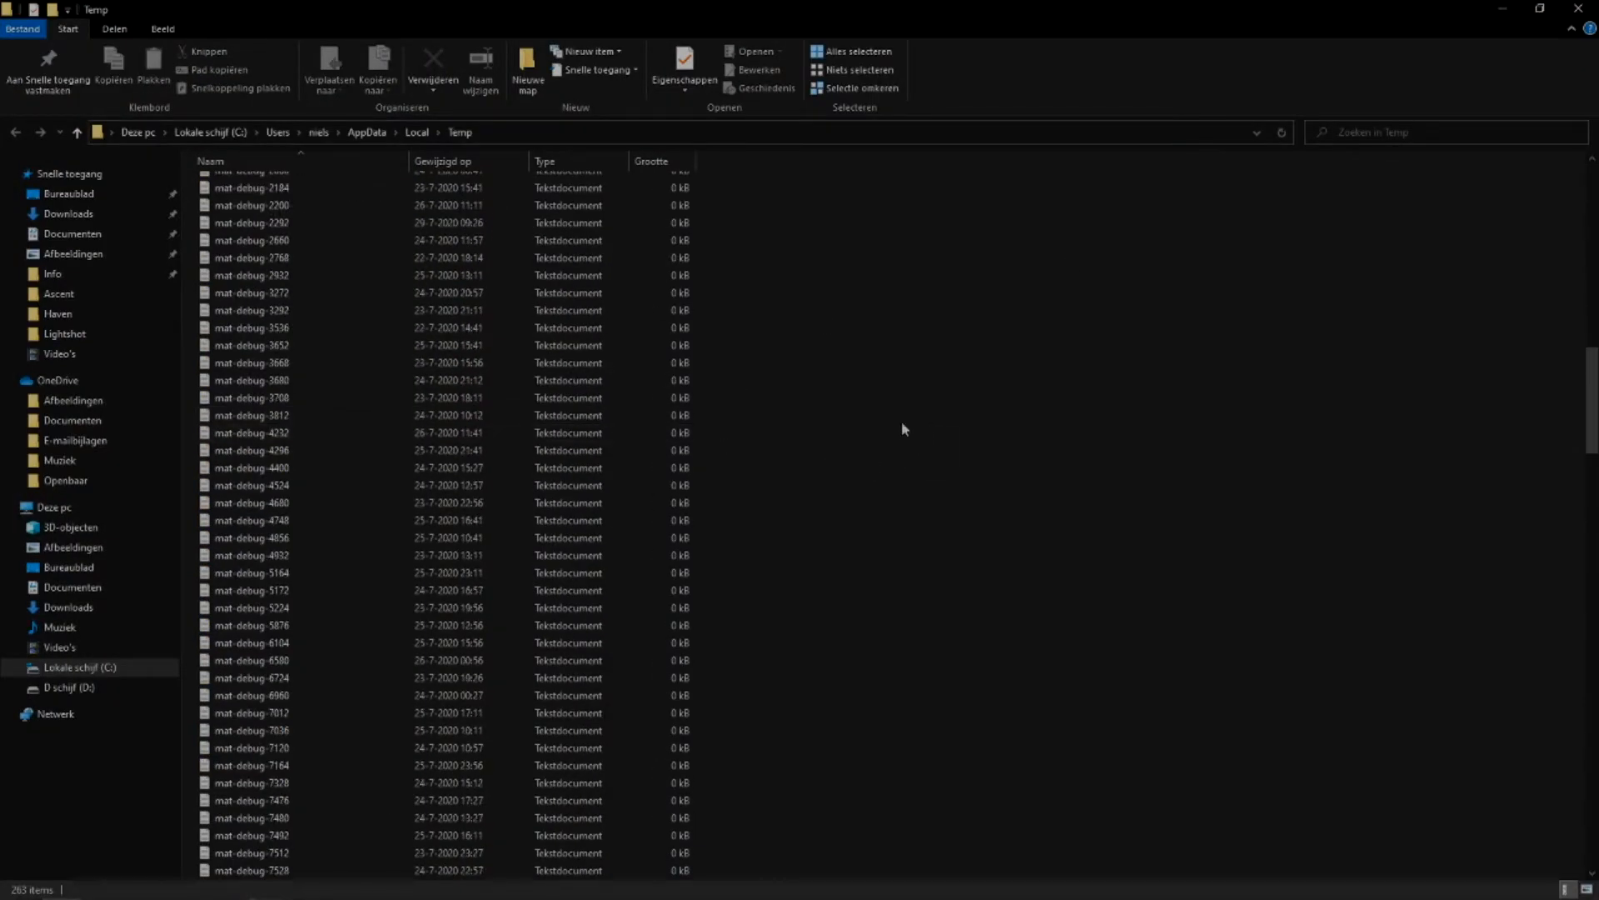
Permanently delete all items in the Temp folder, skipping files in use for all current items.
key(ctrl+a)
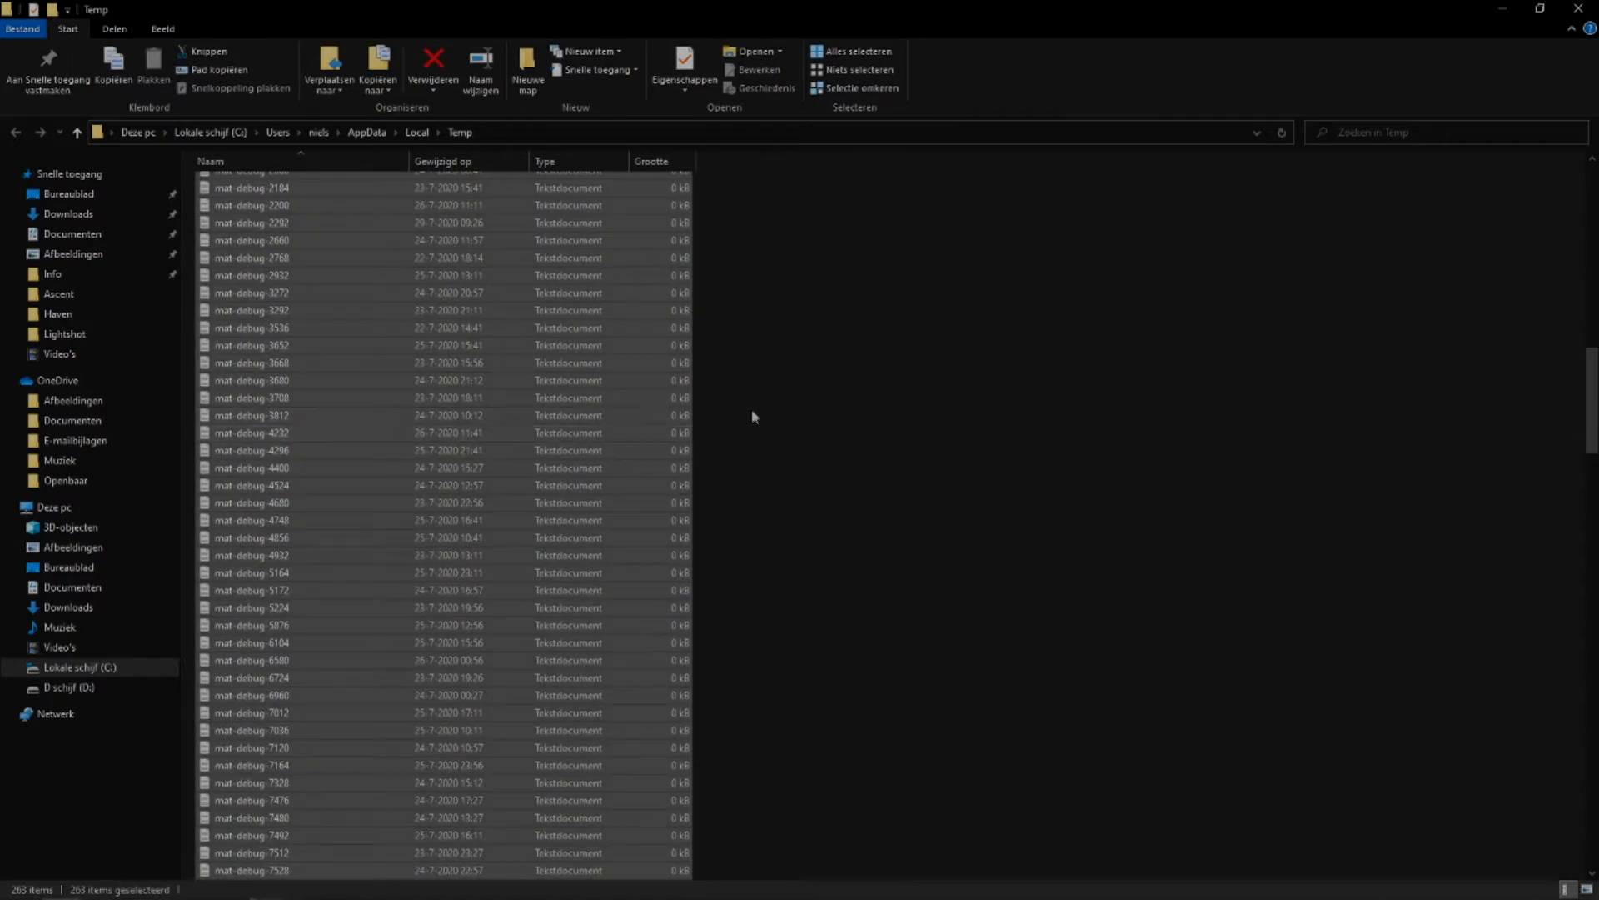
right_click(598, 478)
click(918, 325)
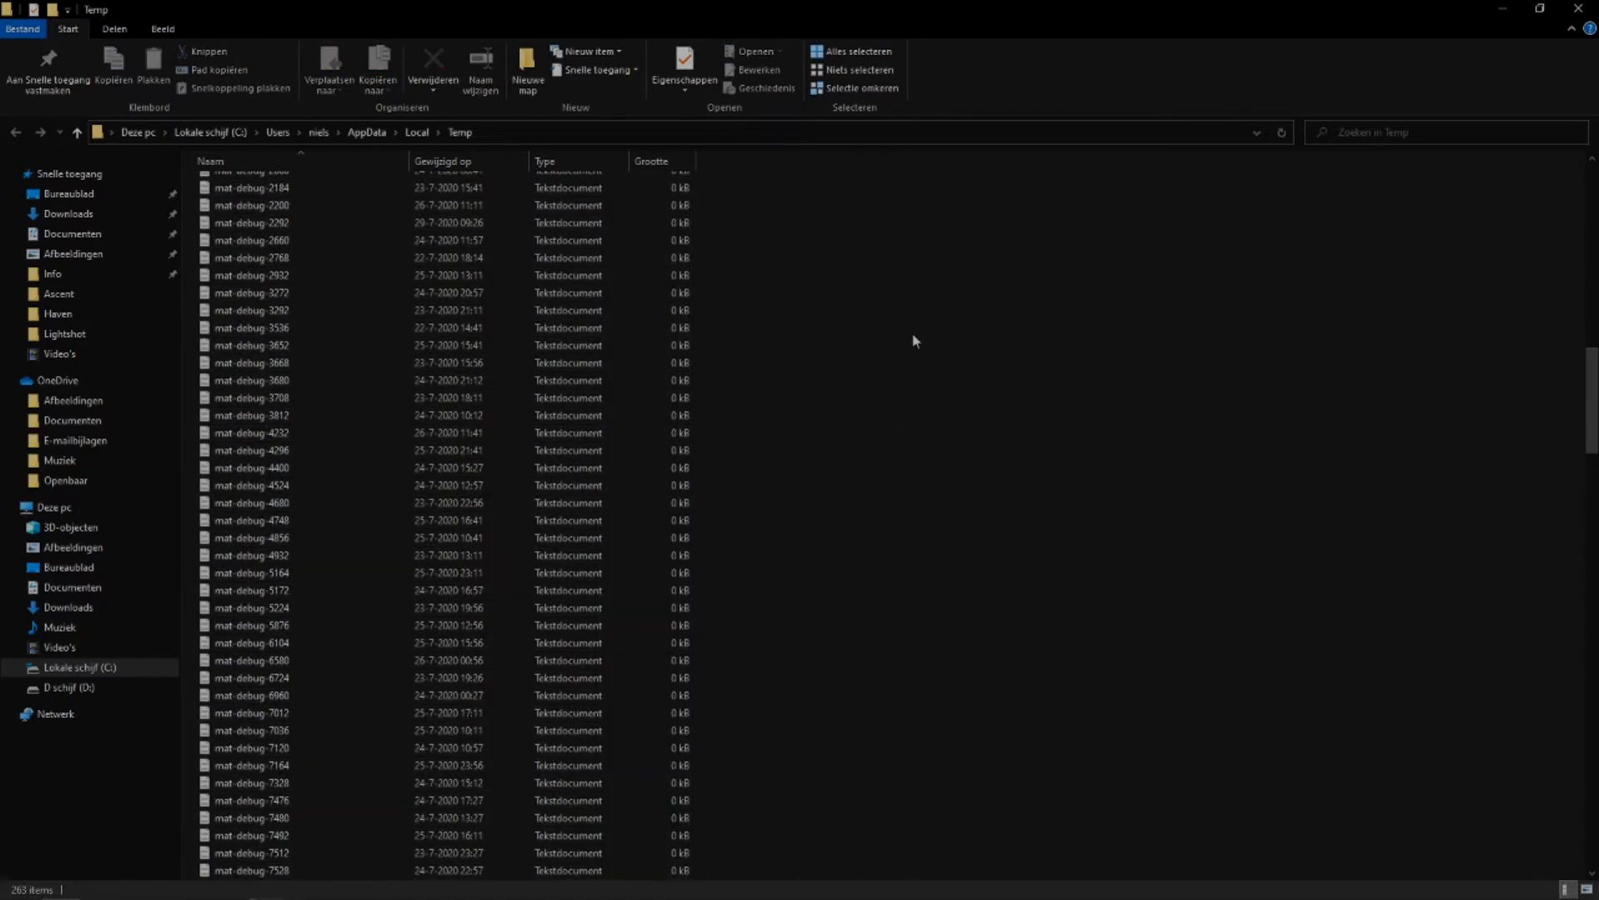
key(Delete)
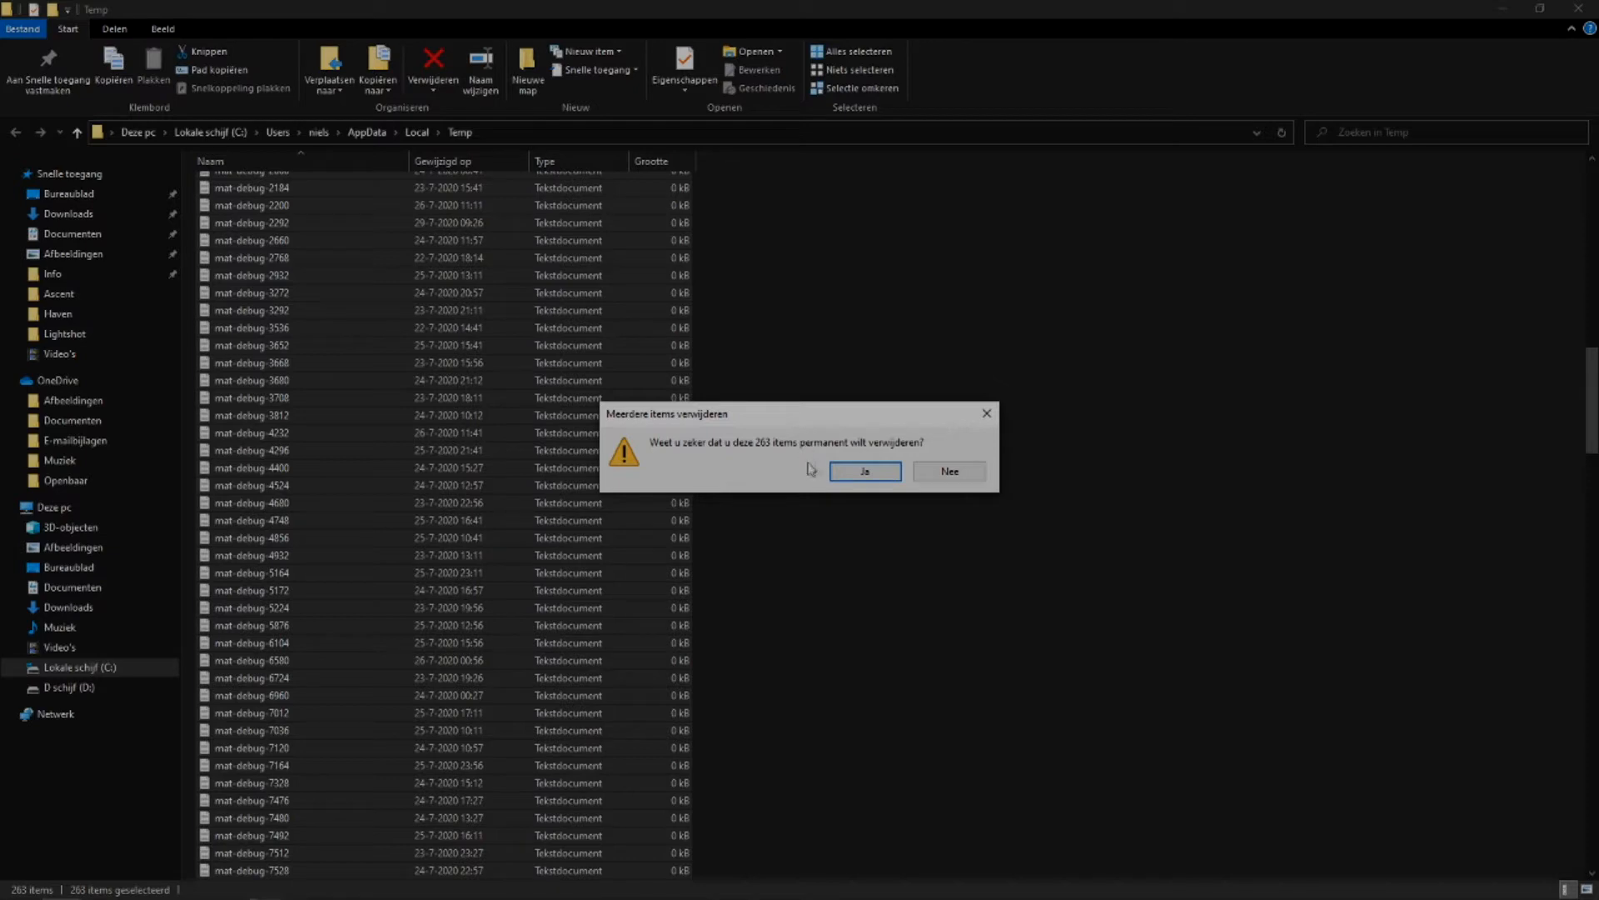
key(Delete)
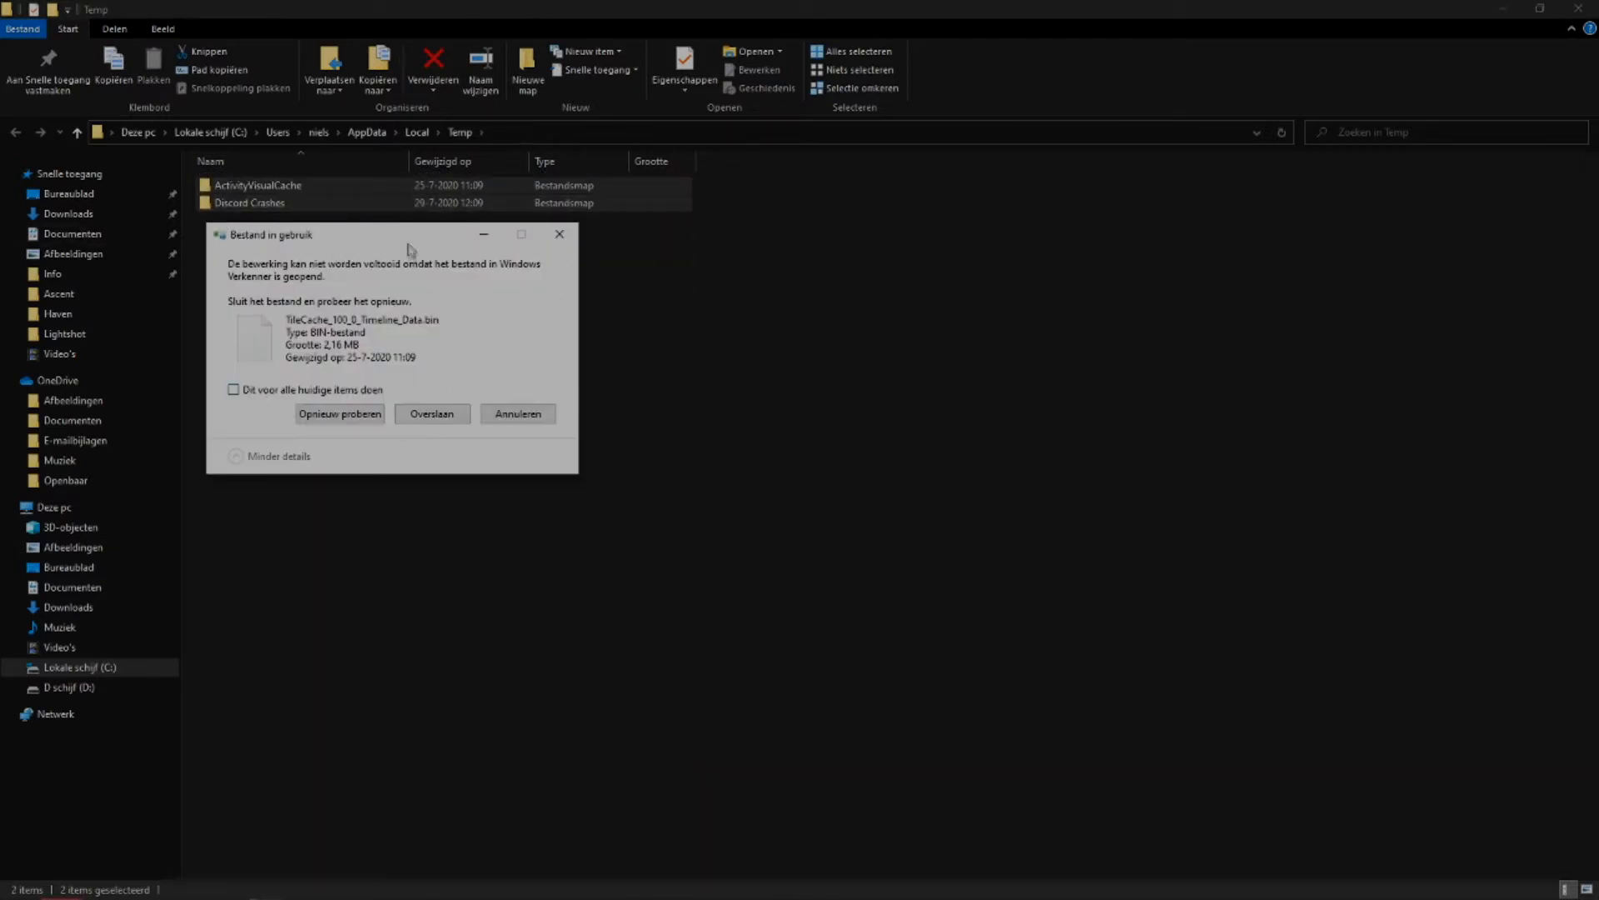
drag(409, 240, 969, 181)
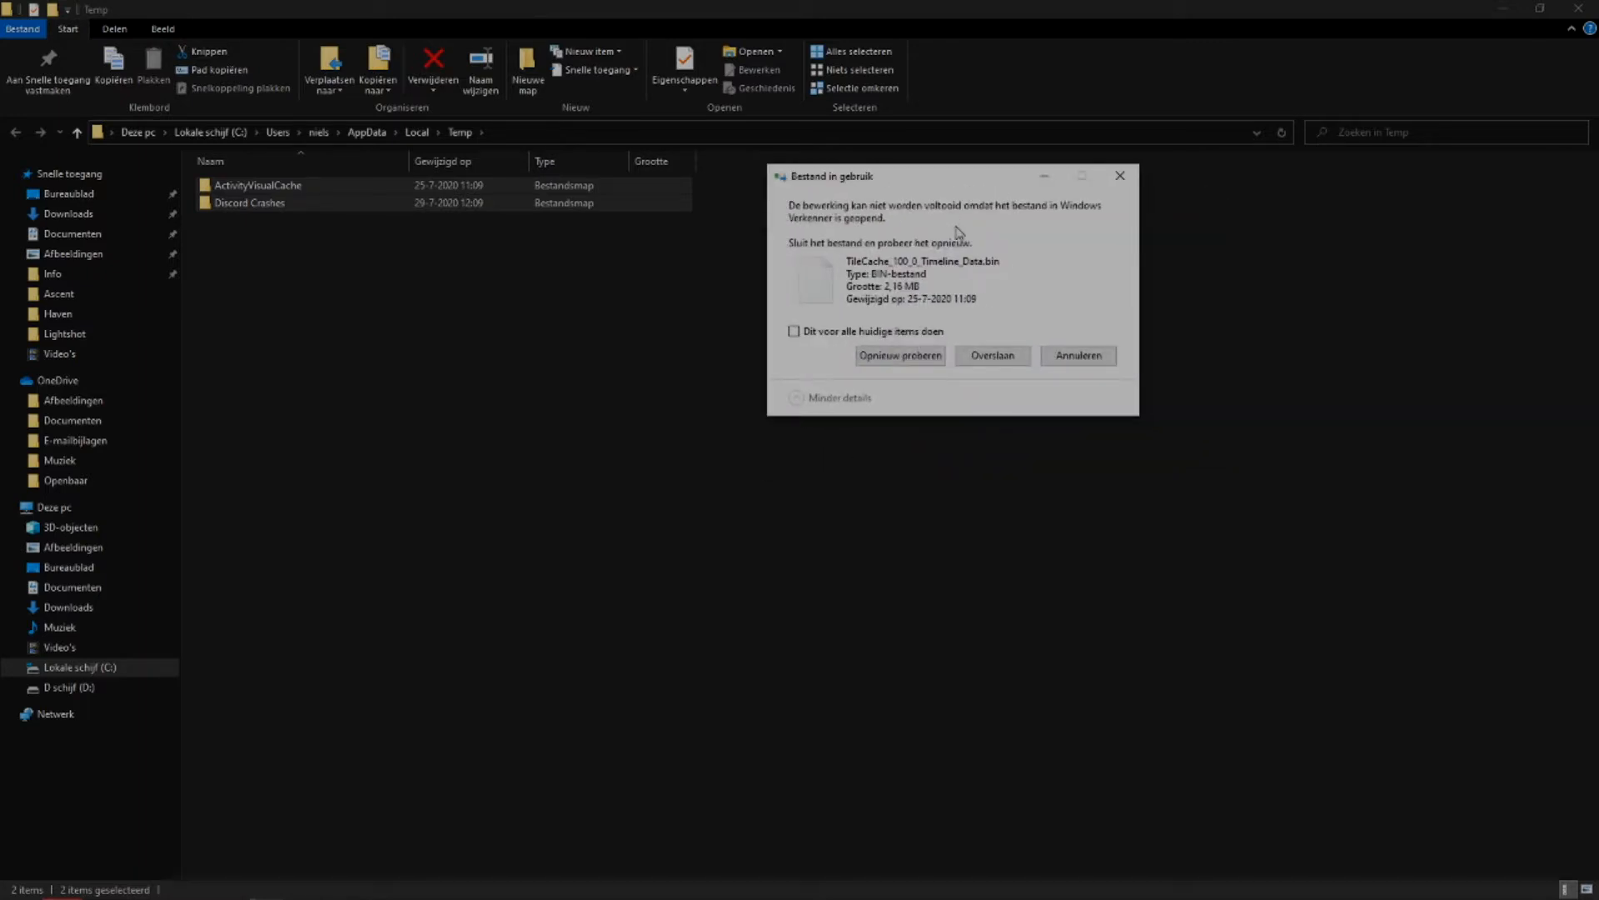
click(794, 333)
click(993, 356)
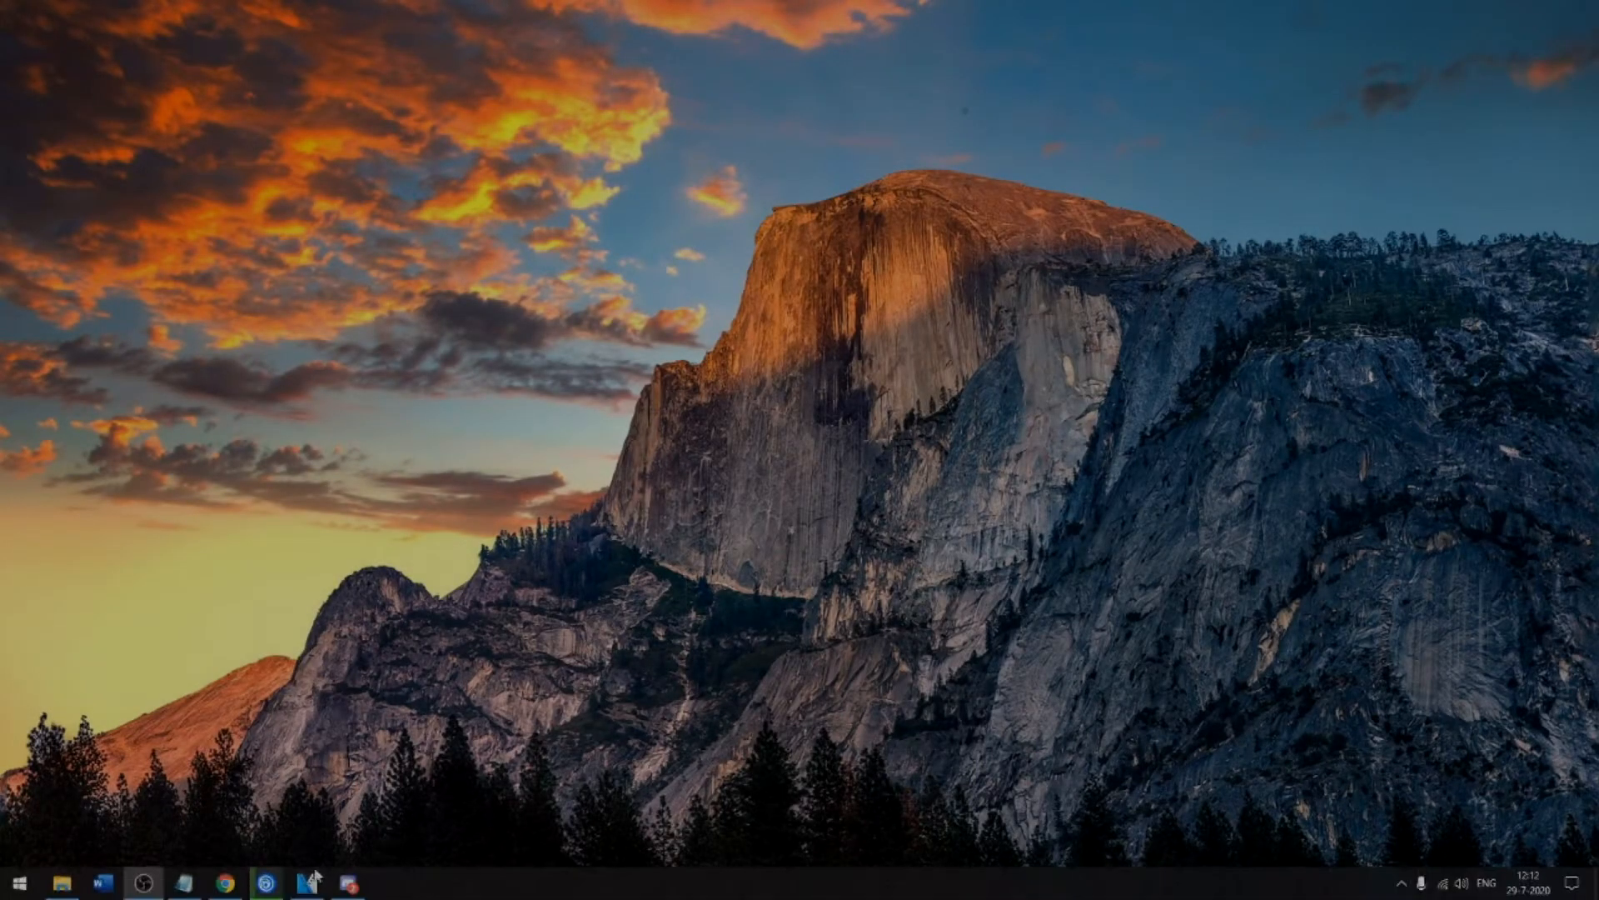
Open Configuratiescherm, display its items as Grote pictogrammen, and open Energiebeheer.
key(super)
key(super)
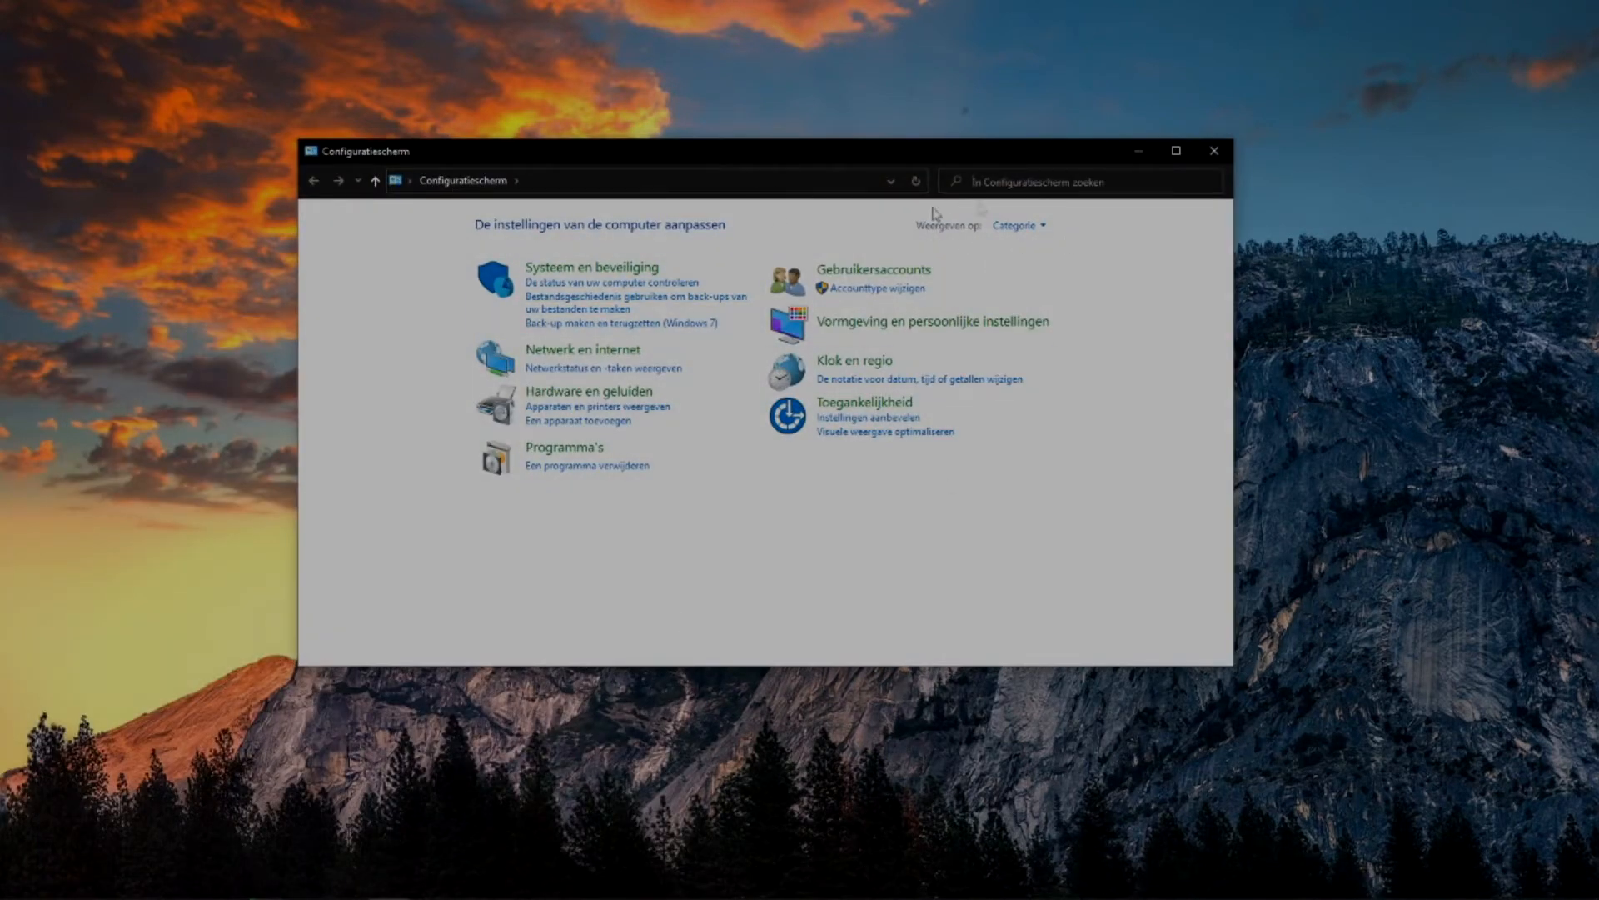
click(1029, 226)
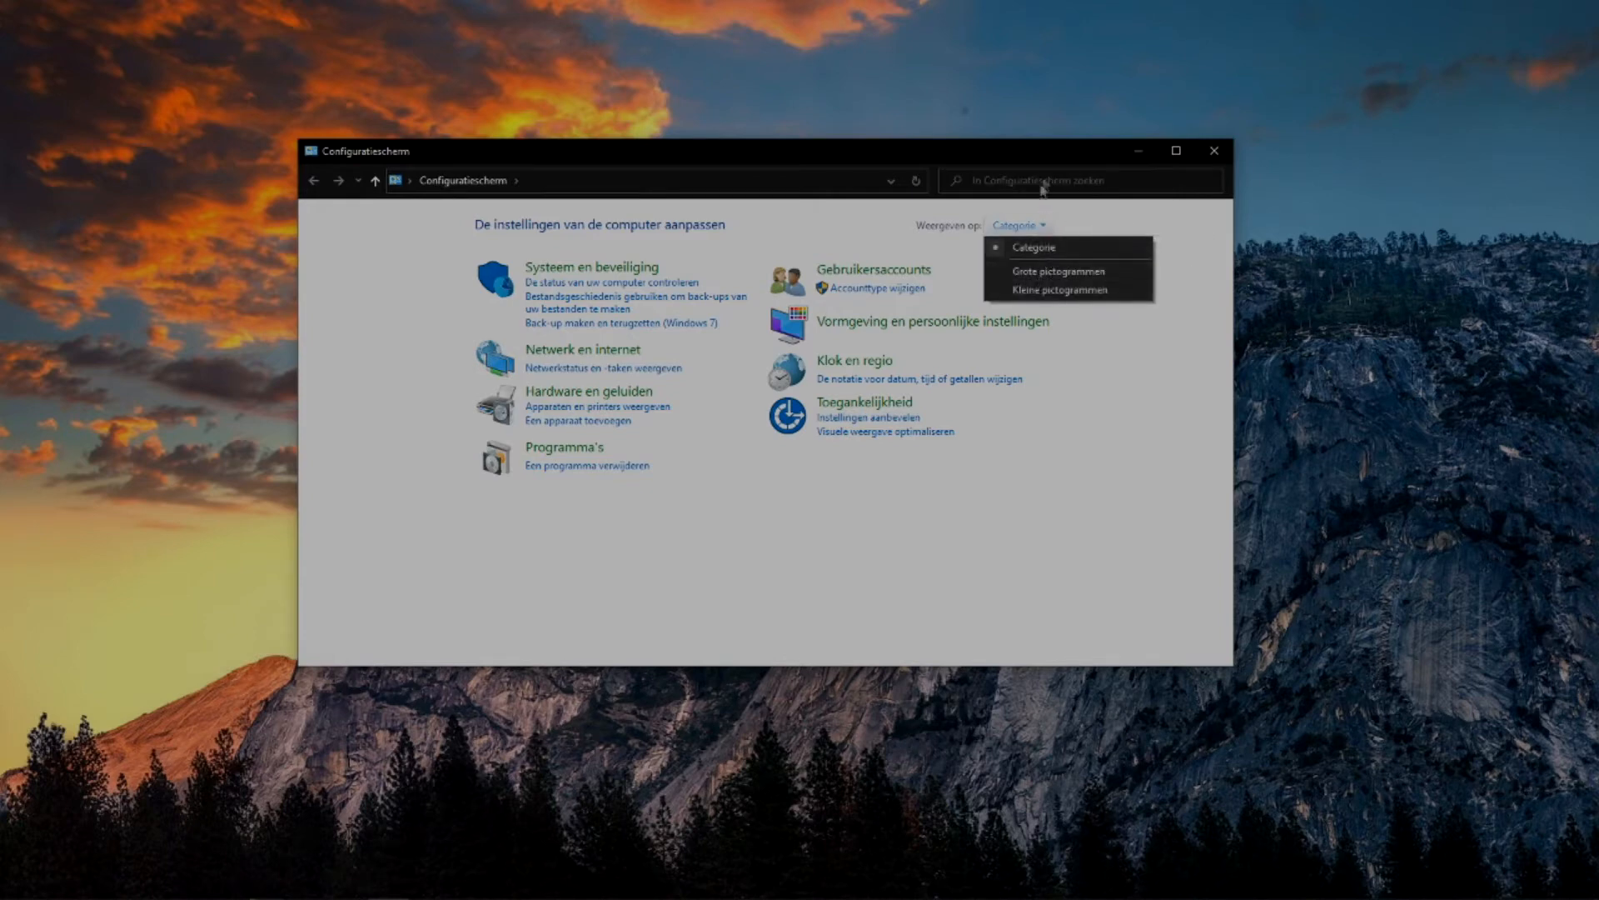
click(1056, 272)
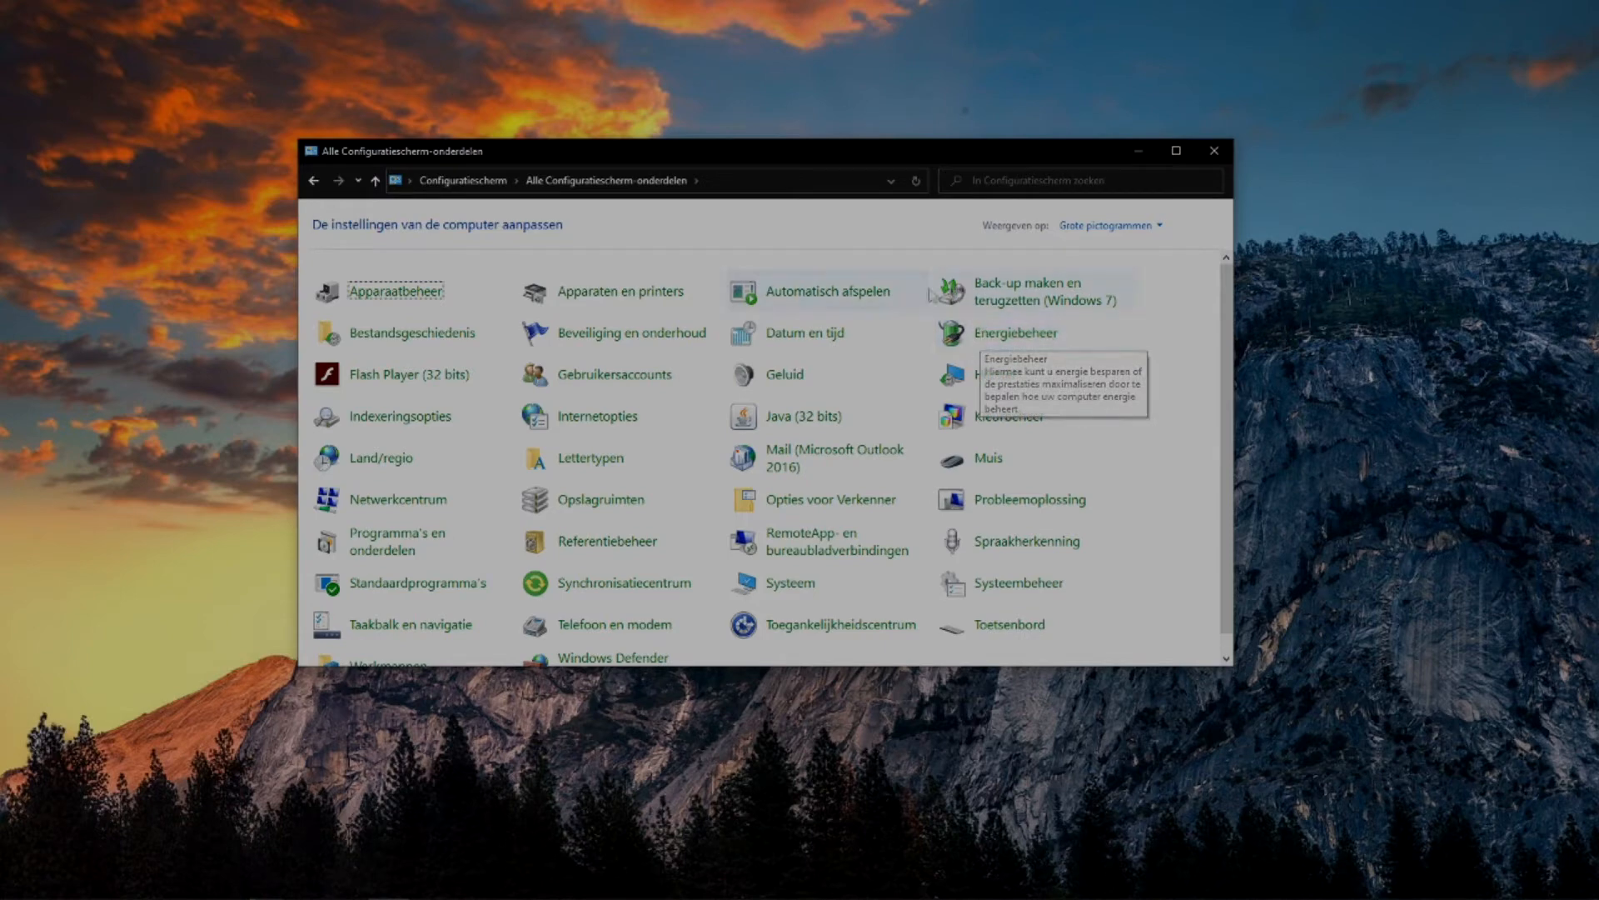
click(1016, 332)
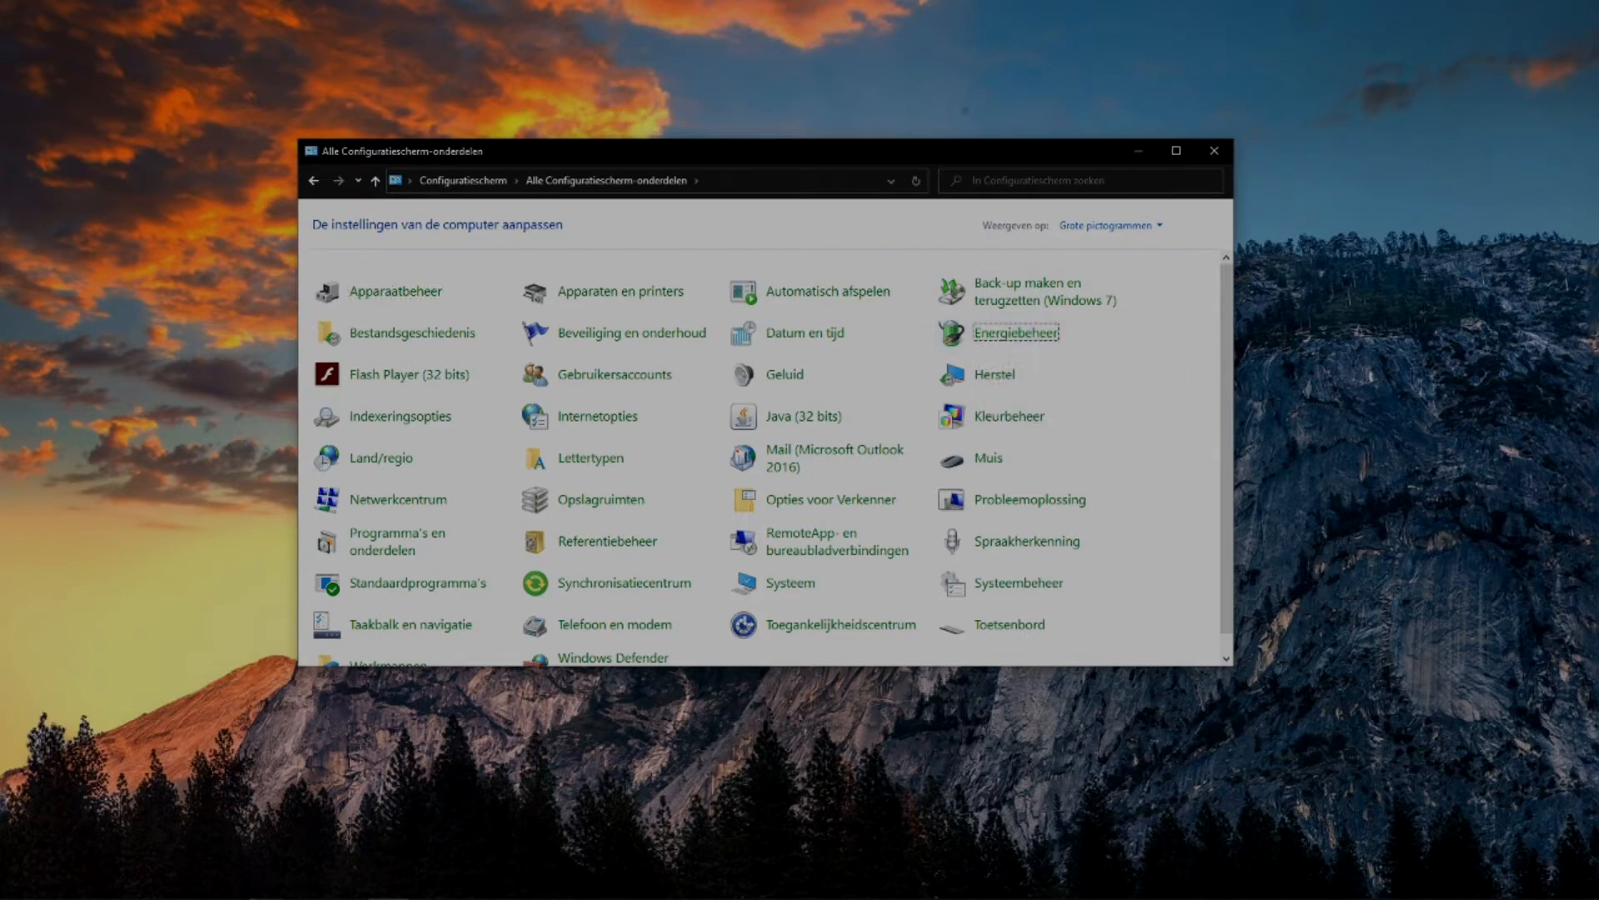
click(1016, 337)
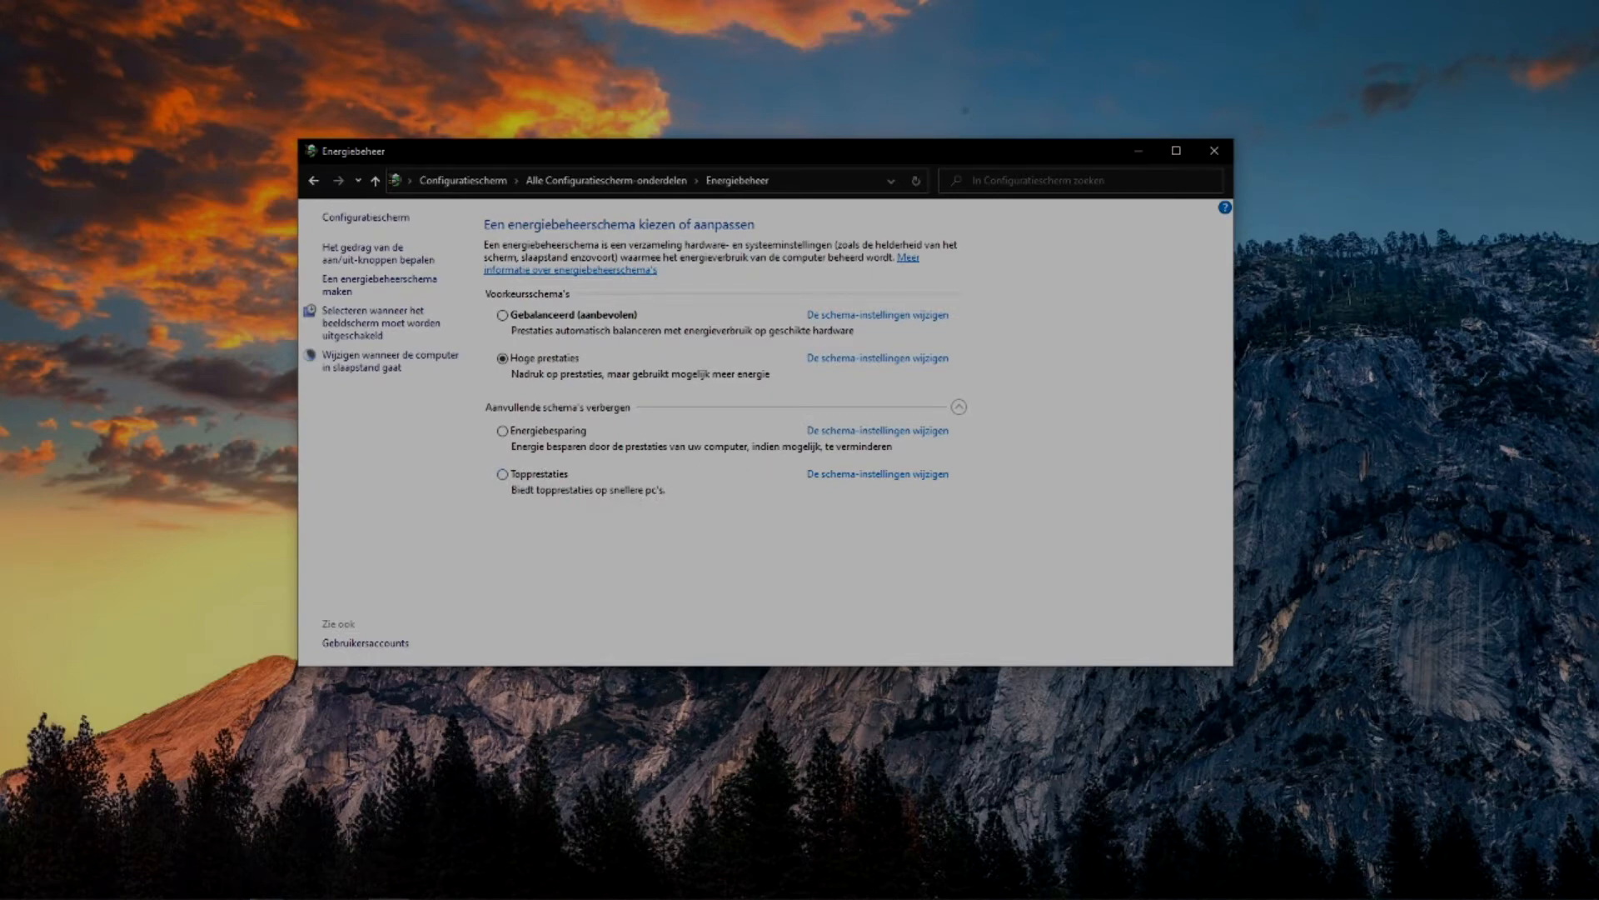
Open a command prompt, run powercfg -duplicatescheme e9a42b02-d5df-448d-aa00-03f14749eb61, and close the prompt.
key(super)
text(cmd)
key(Return)
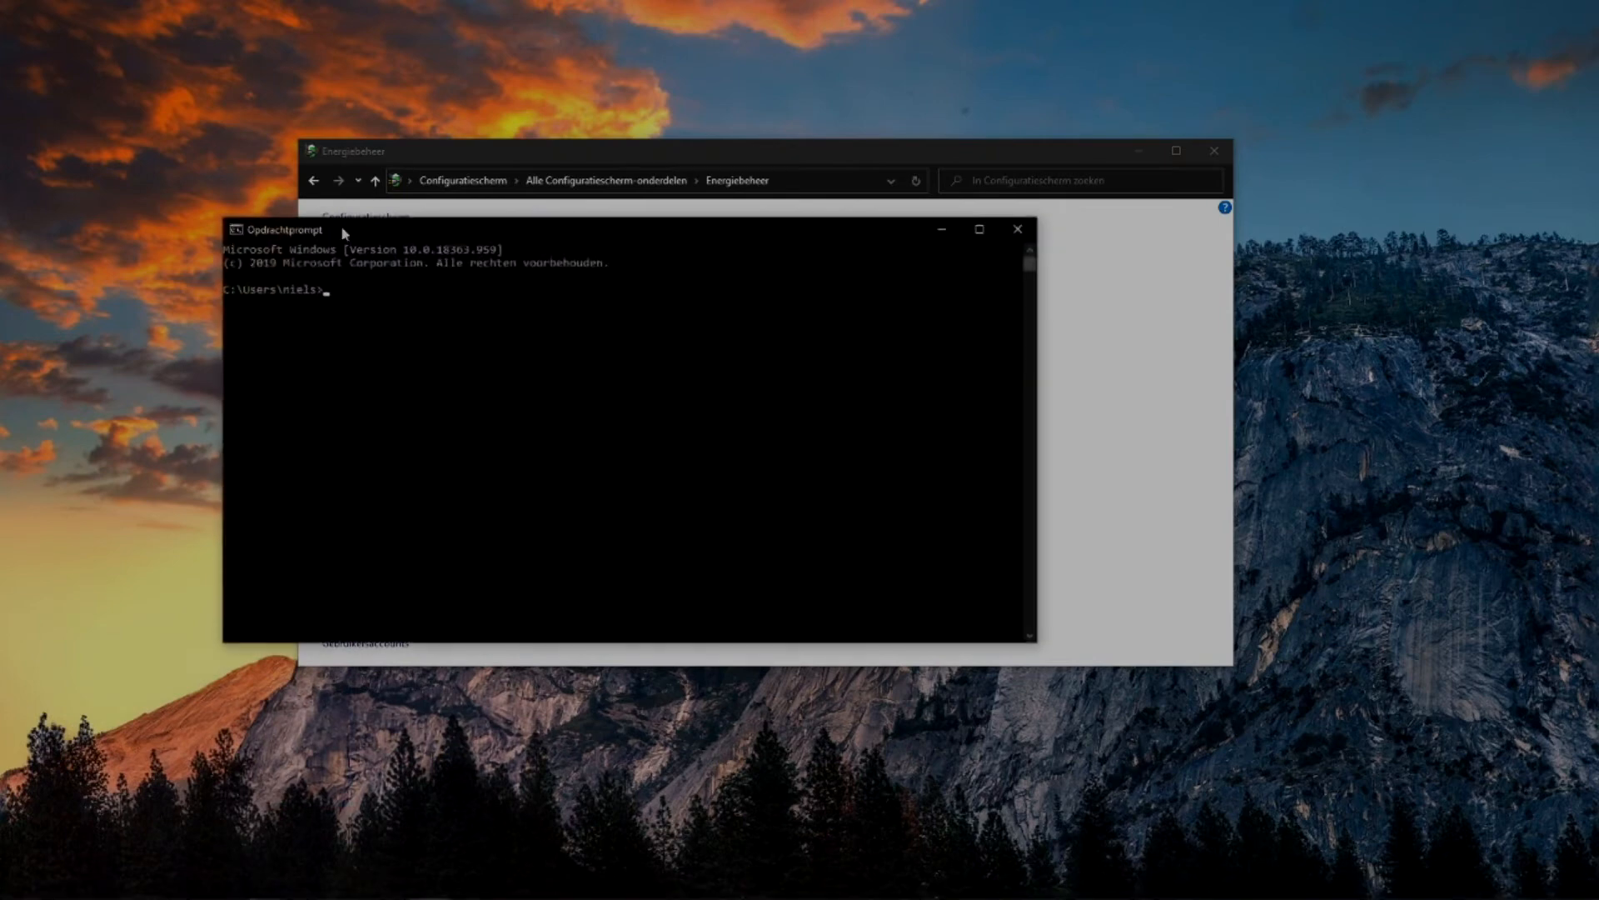
drag(797, 227, 1003, 304)
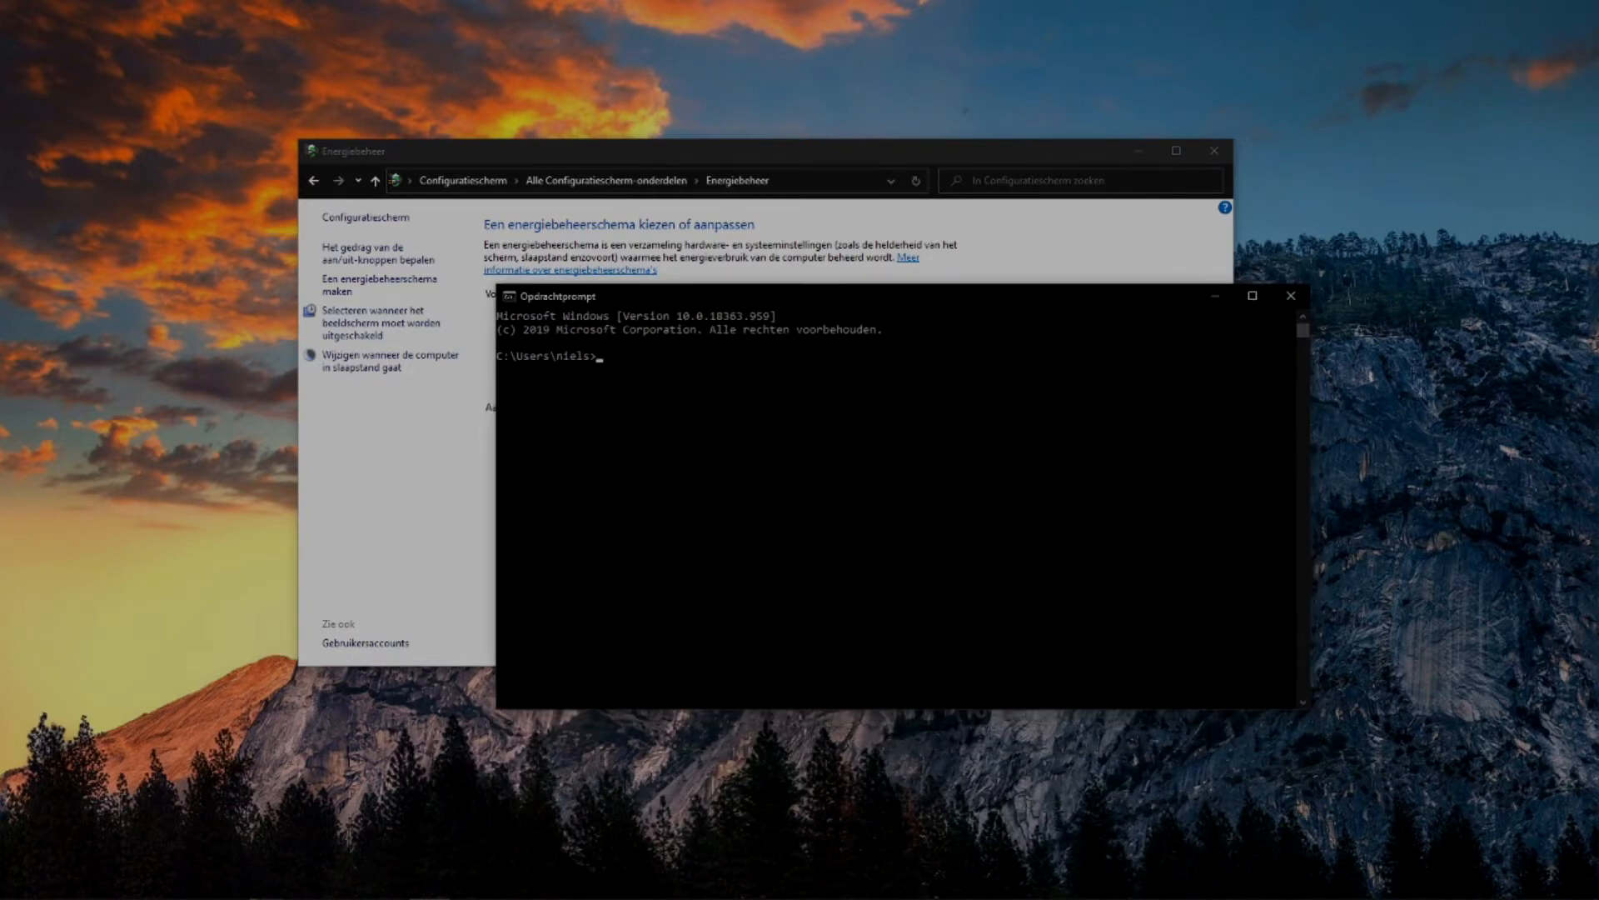
key(ctrl+v)
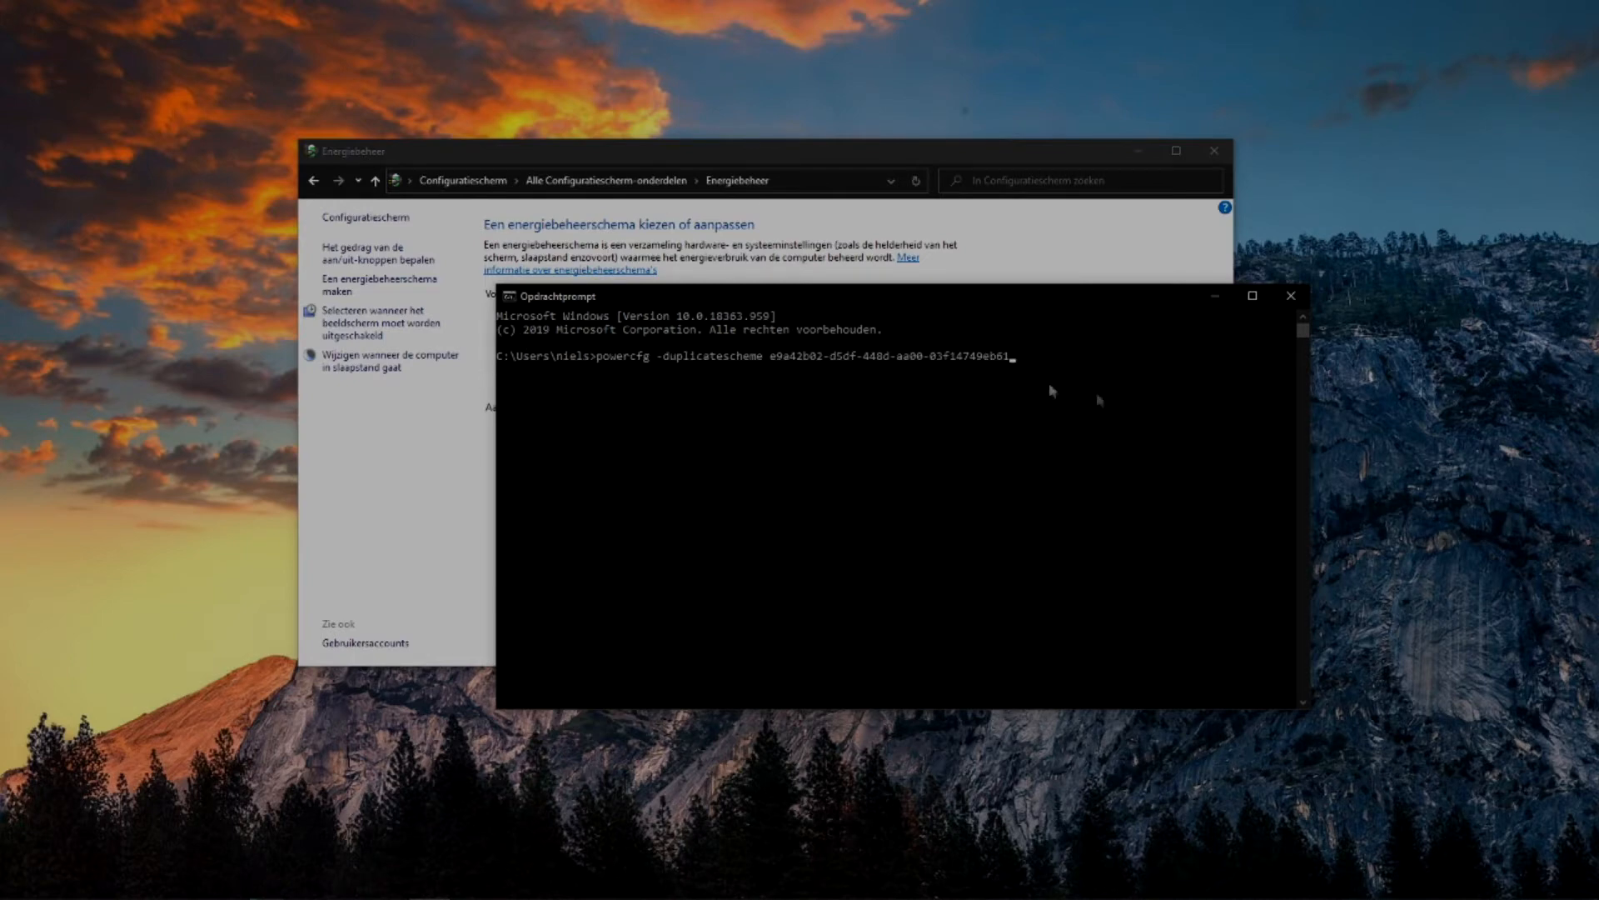
drag(1108, 300, 987, 625)
key(Return)
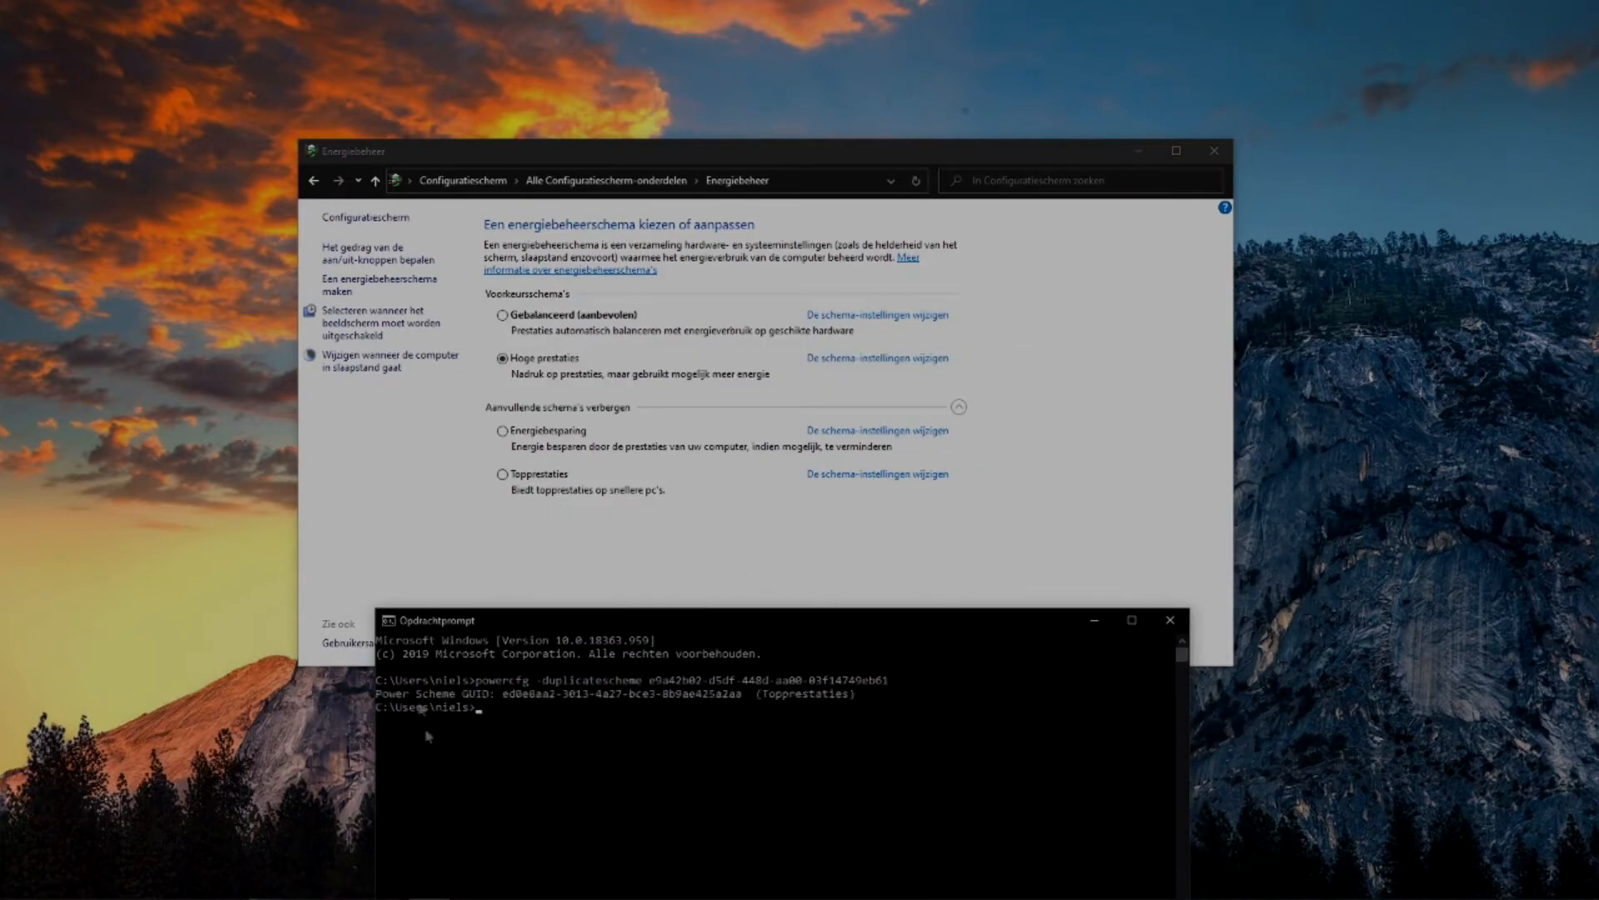
drag(752, 702, 871, 698)
click(1170, 619)
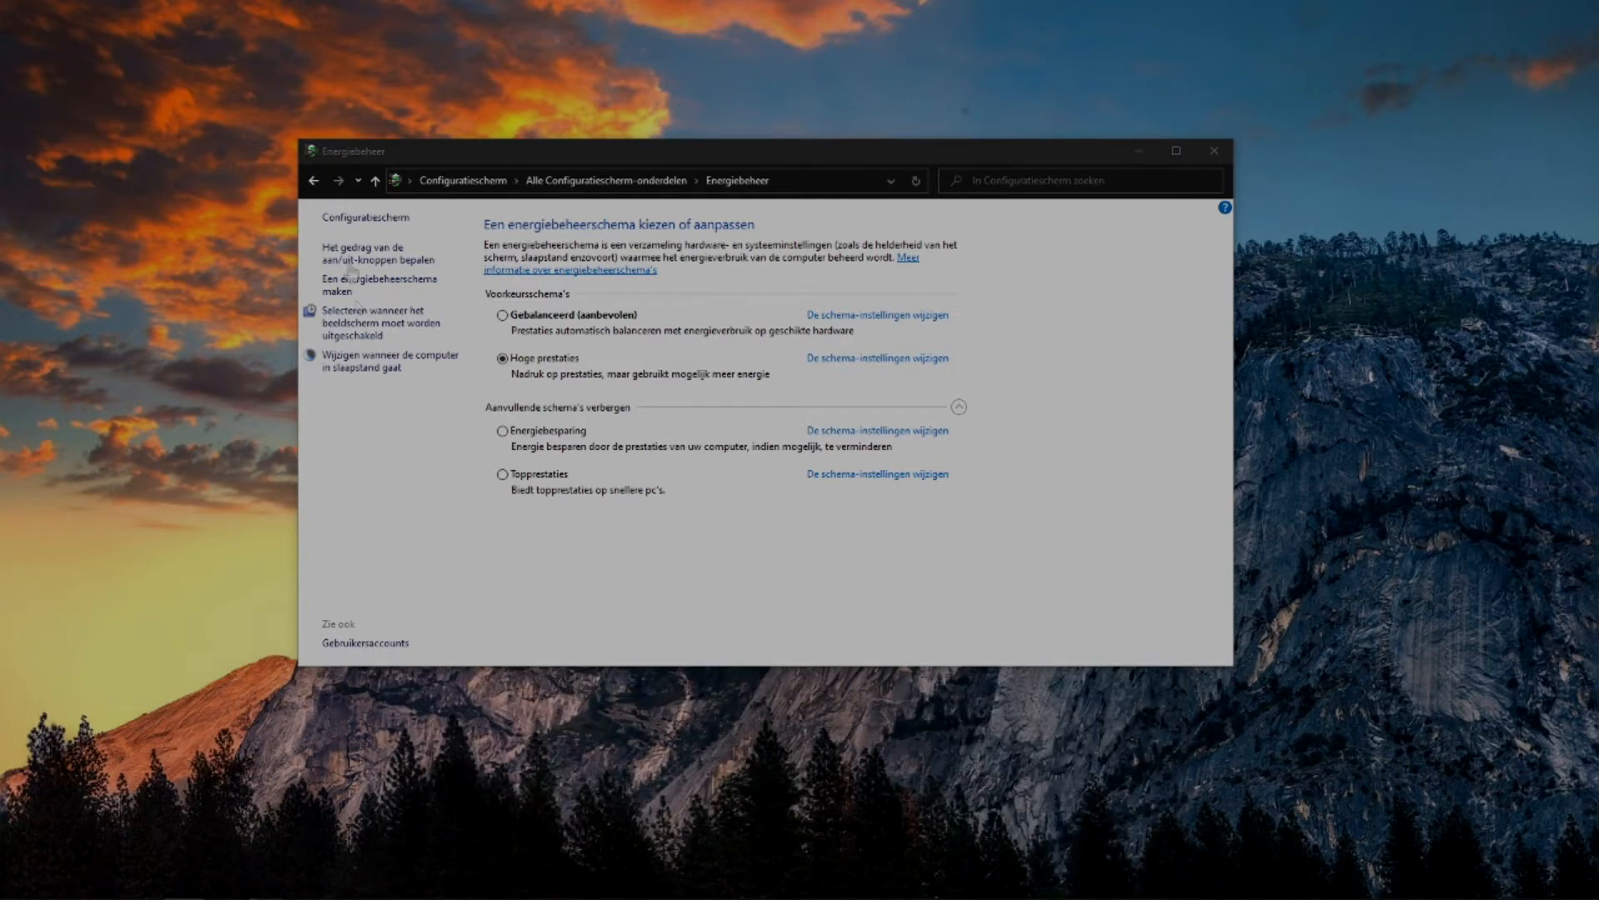
Reload Energiebeheer, select the first Topprestaties power plan, and close the window.
click(375, 179)
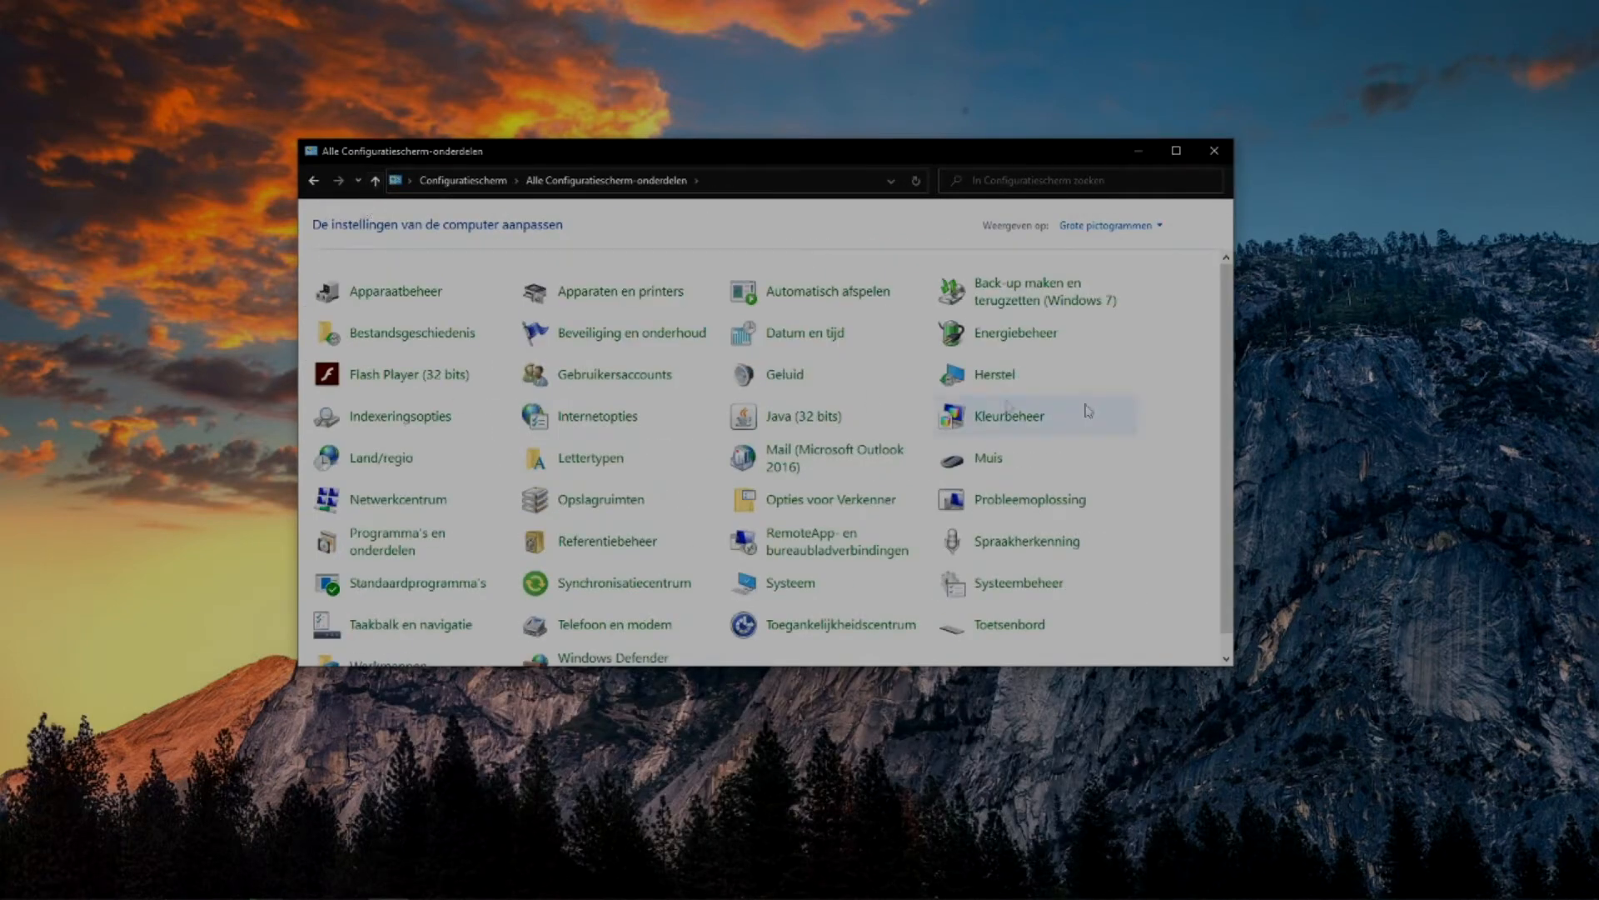
click(1020, 333)
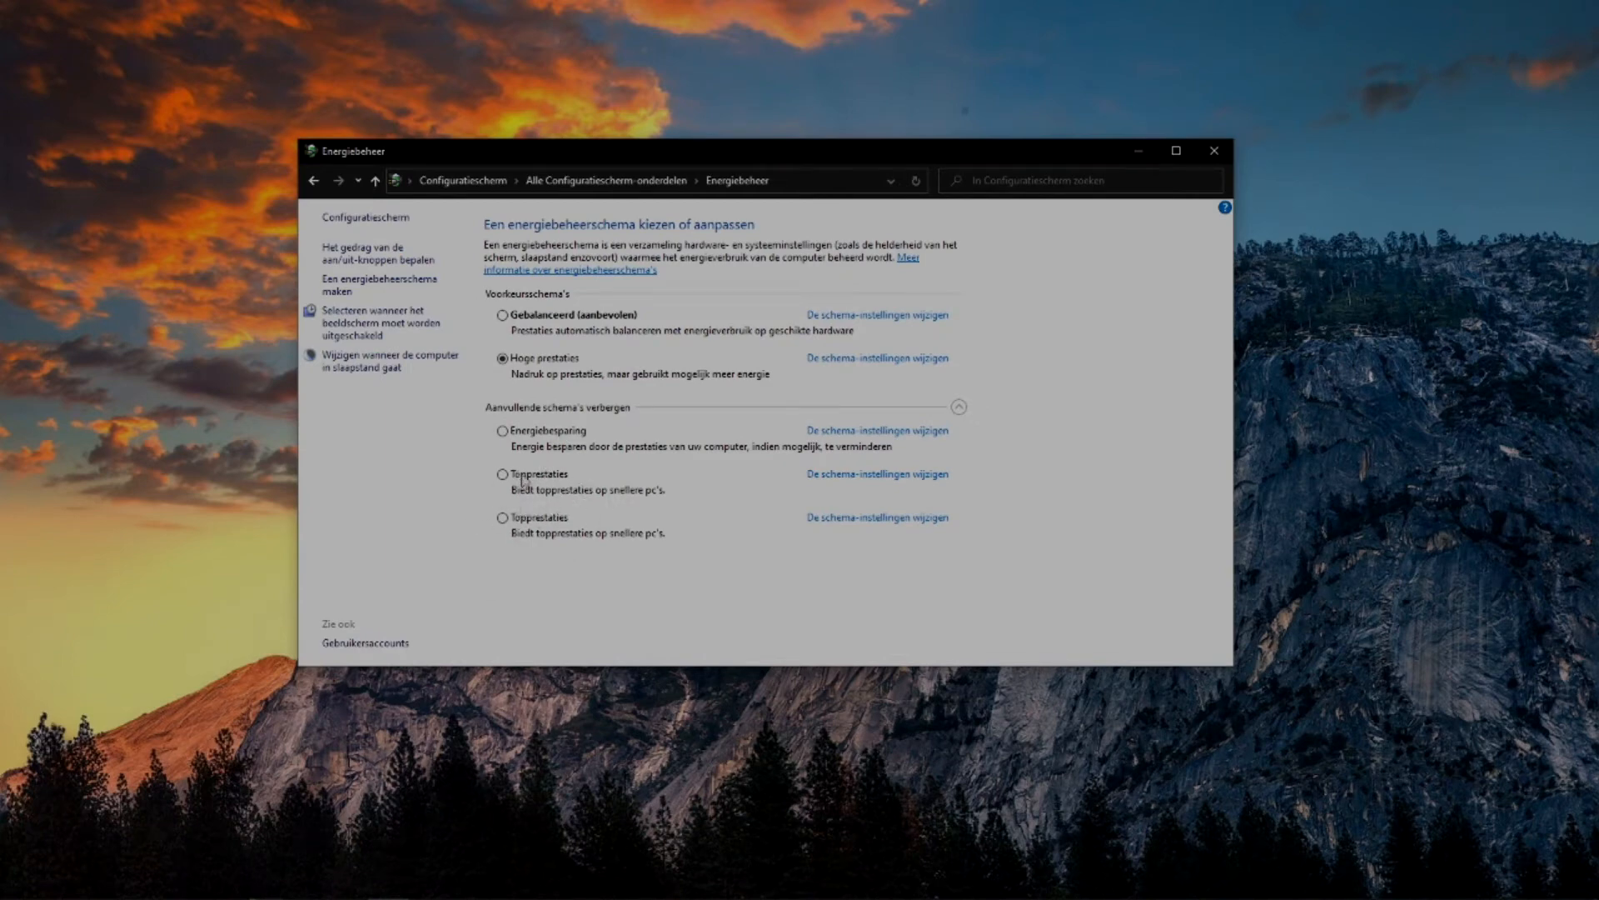
click(503, 475)
click(1209, 162)
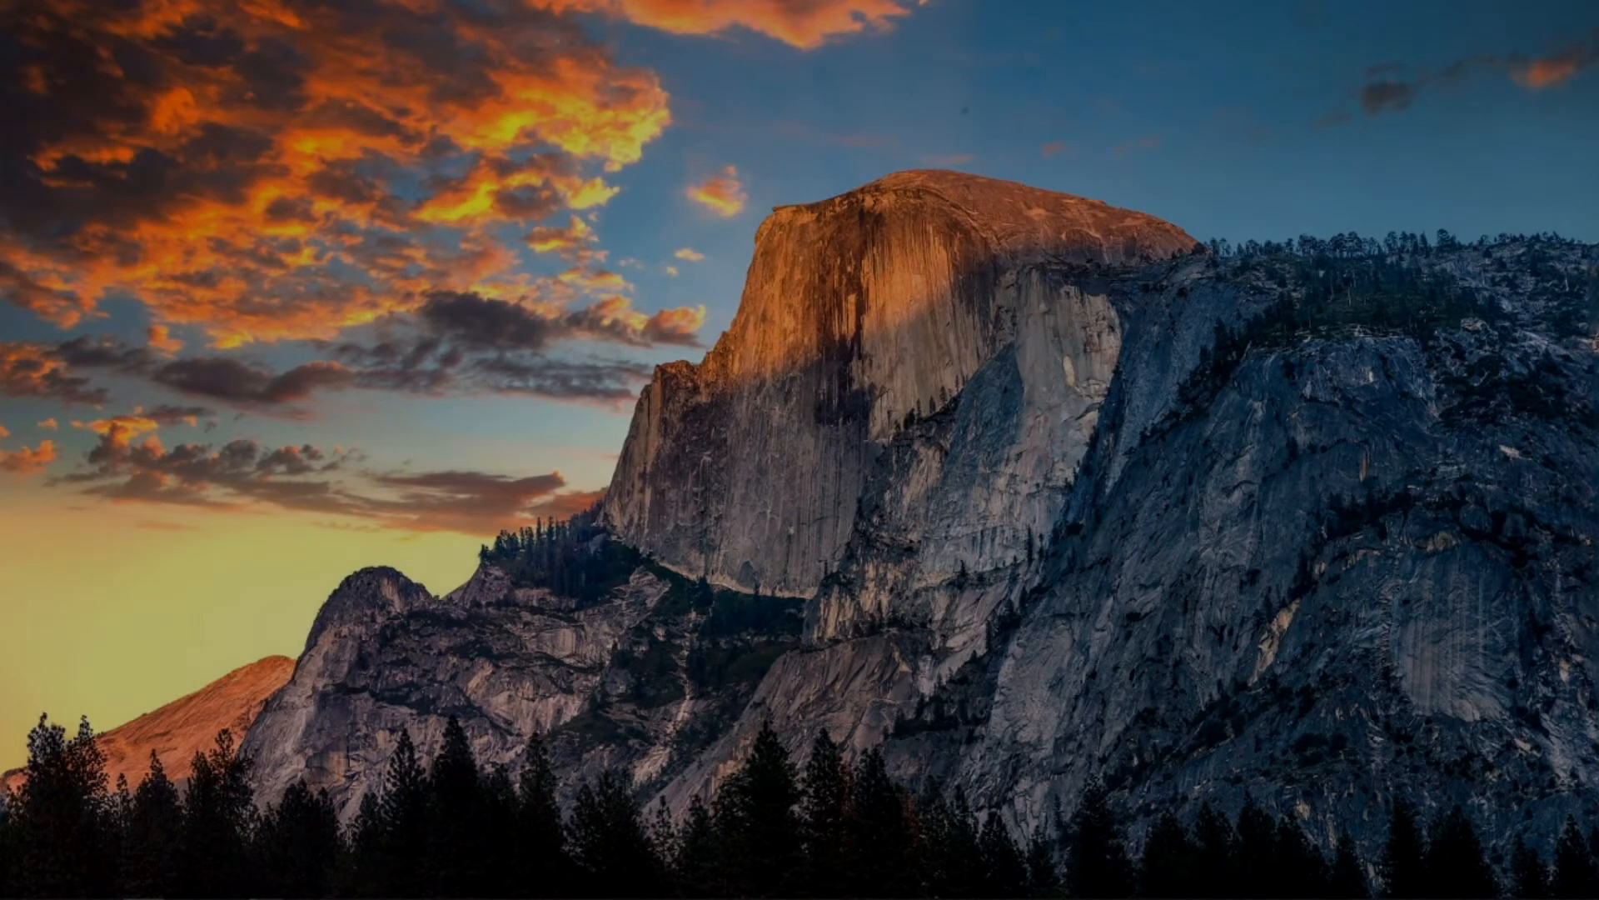
Switch to Chrome and download Quick CPU x64 from the coderbag.com product page.
key(super)
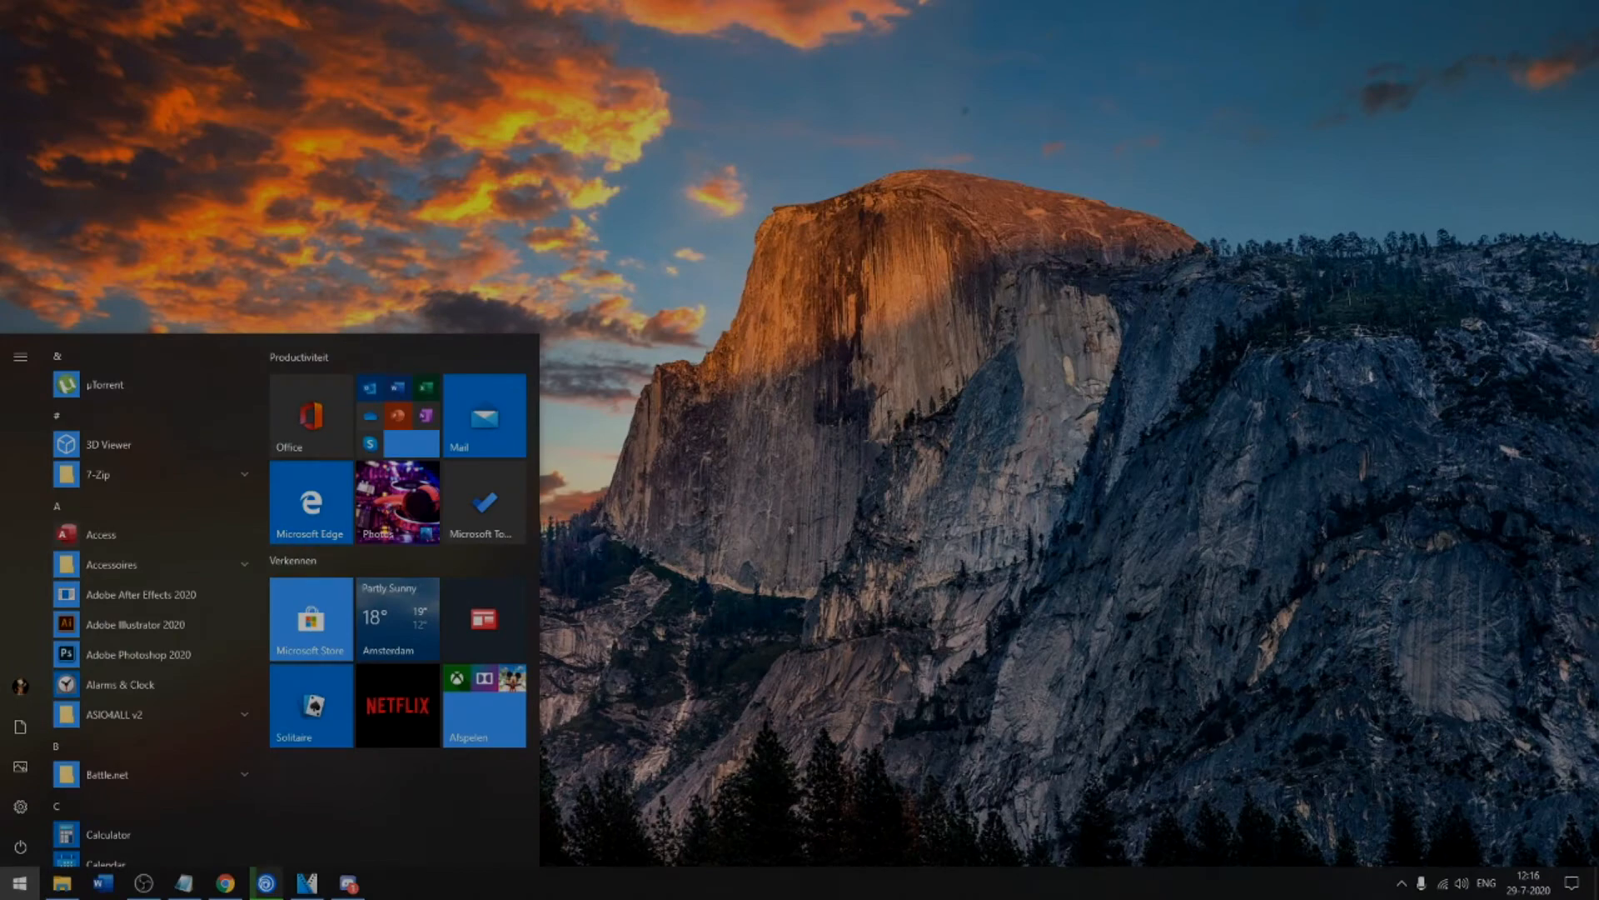
key(super)
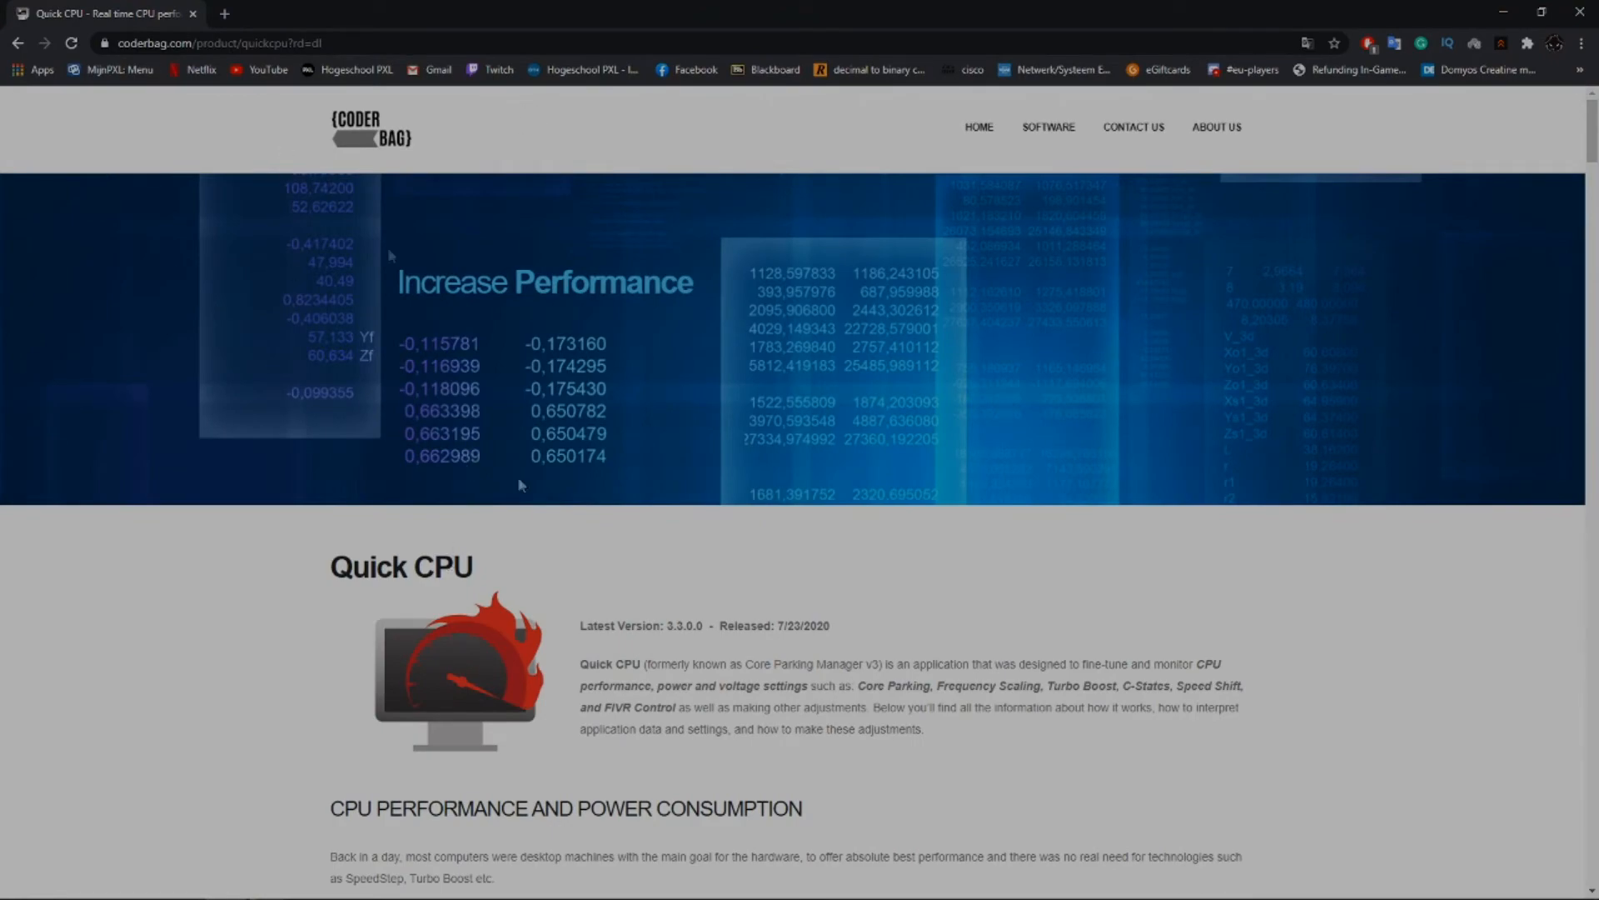
scroll(391, 256, down, 20)
scroll(879, 346, down, 15)
scroll(909, 248, down, 20)
scroll(937, 277, down, 4)
scroll(931, 283, up, 4)
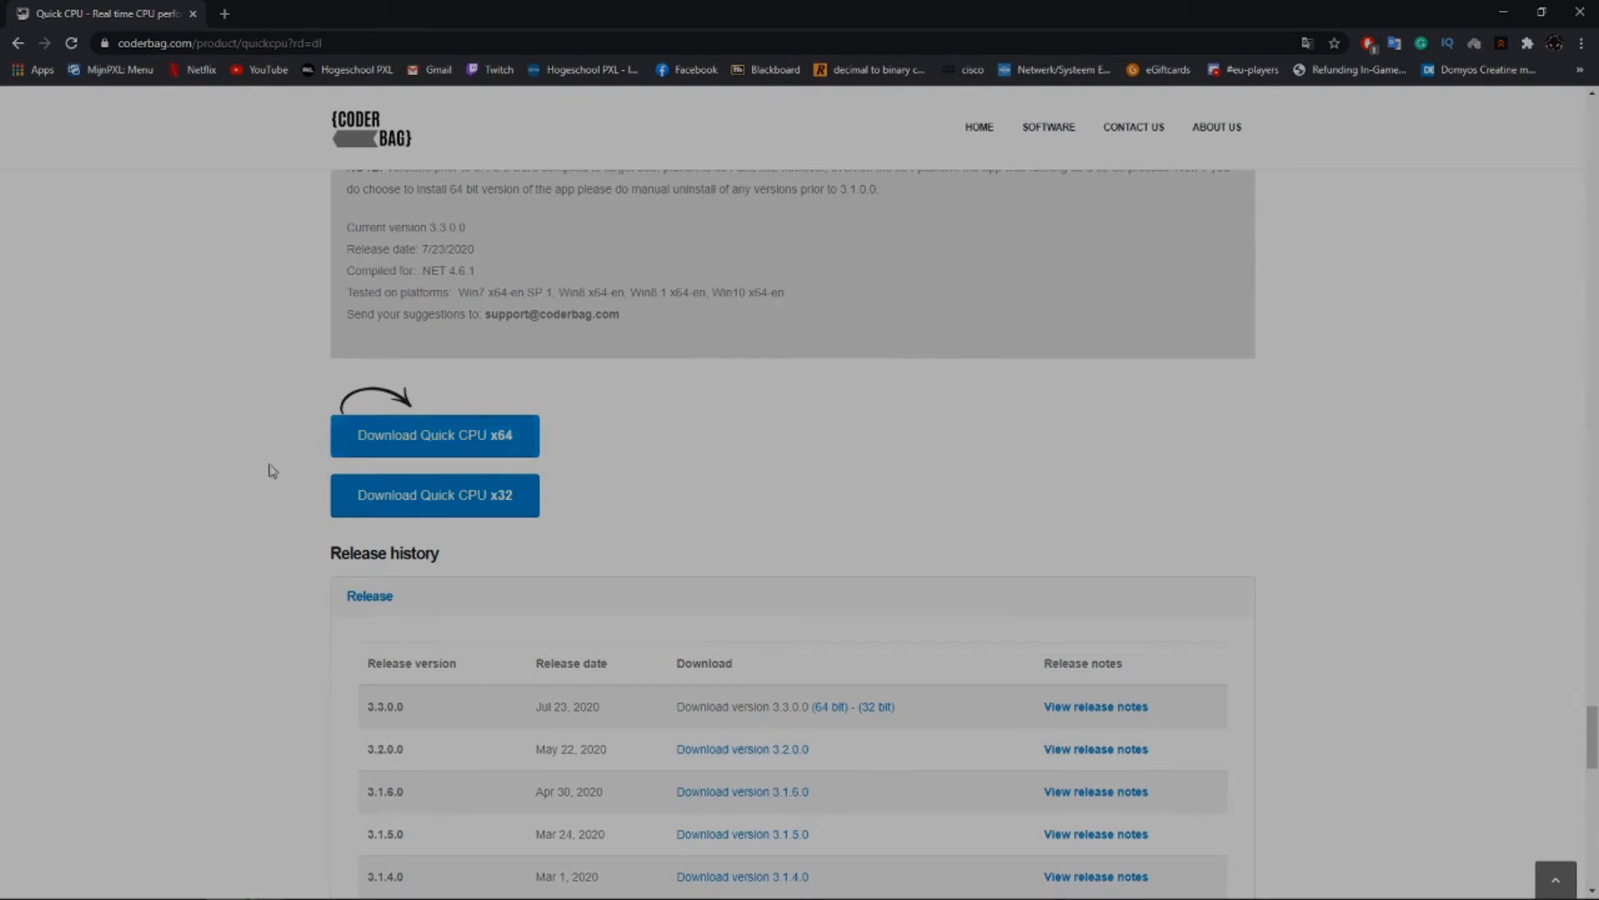
click(465, 450)
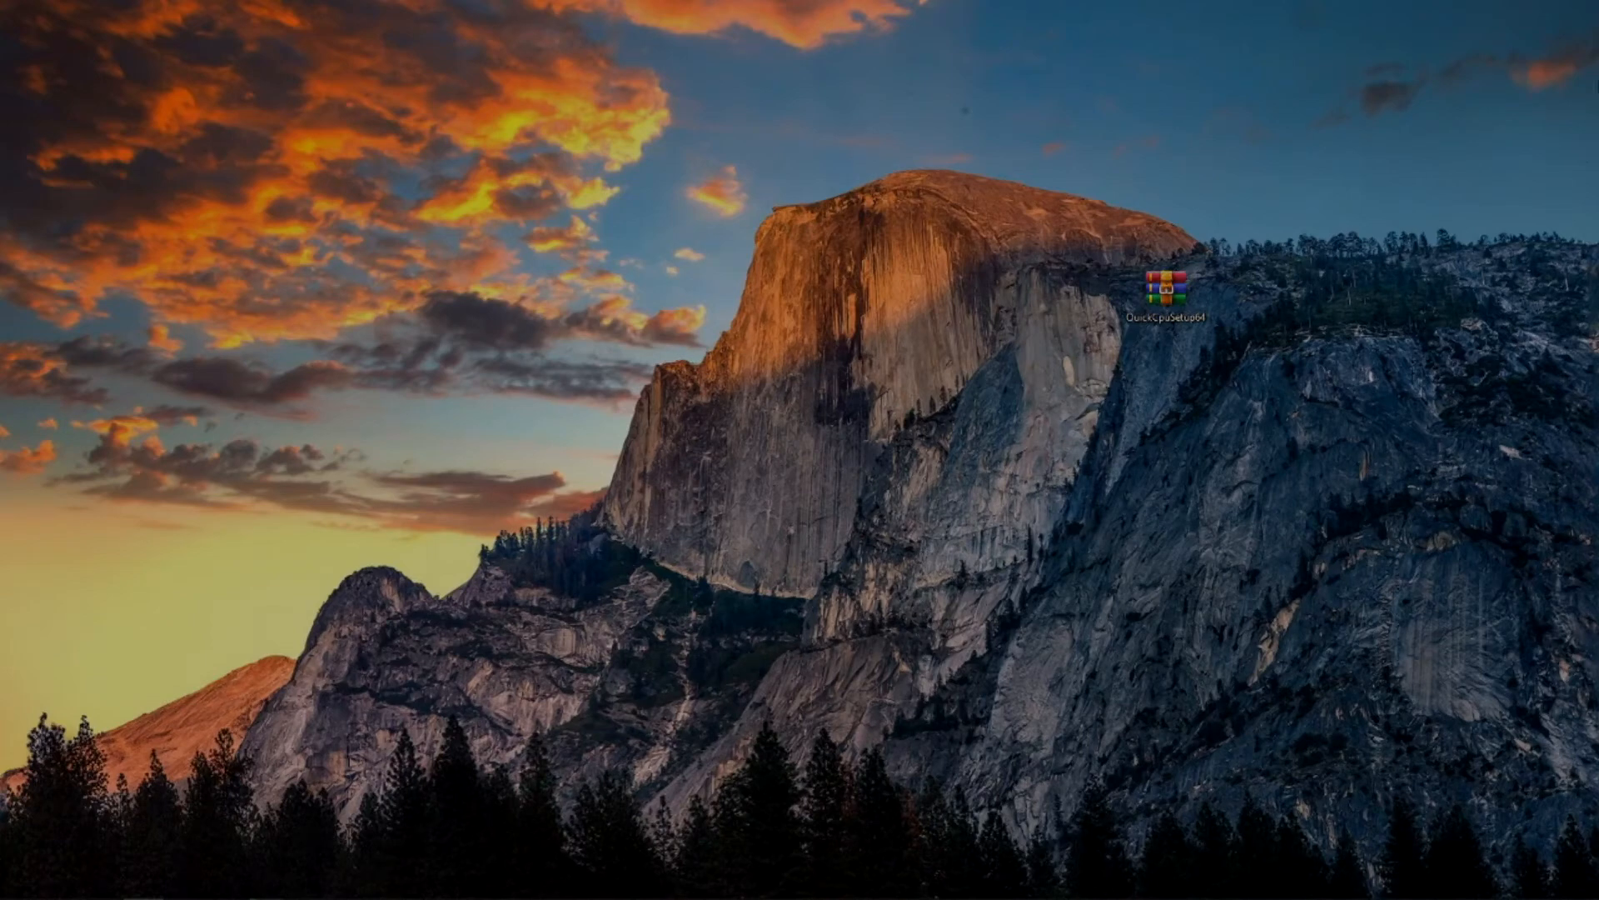
Run QuickCpuSetup-3.3.0.0-x64.msi from the downloaded QuickCpuSetup64 archive and accept the licence agreement.
double_click(1166, 288)
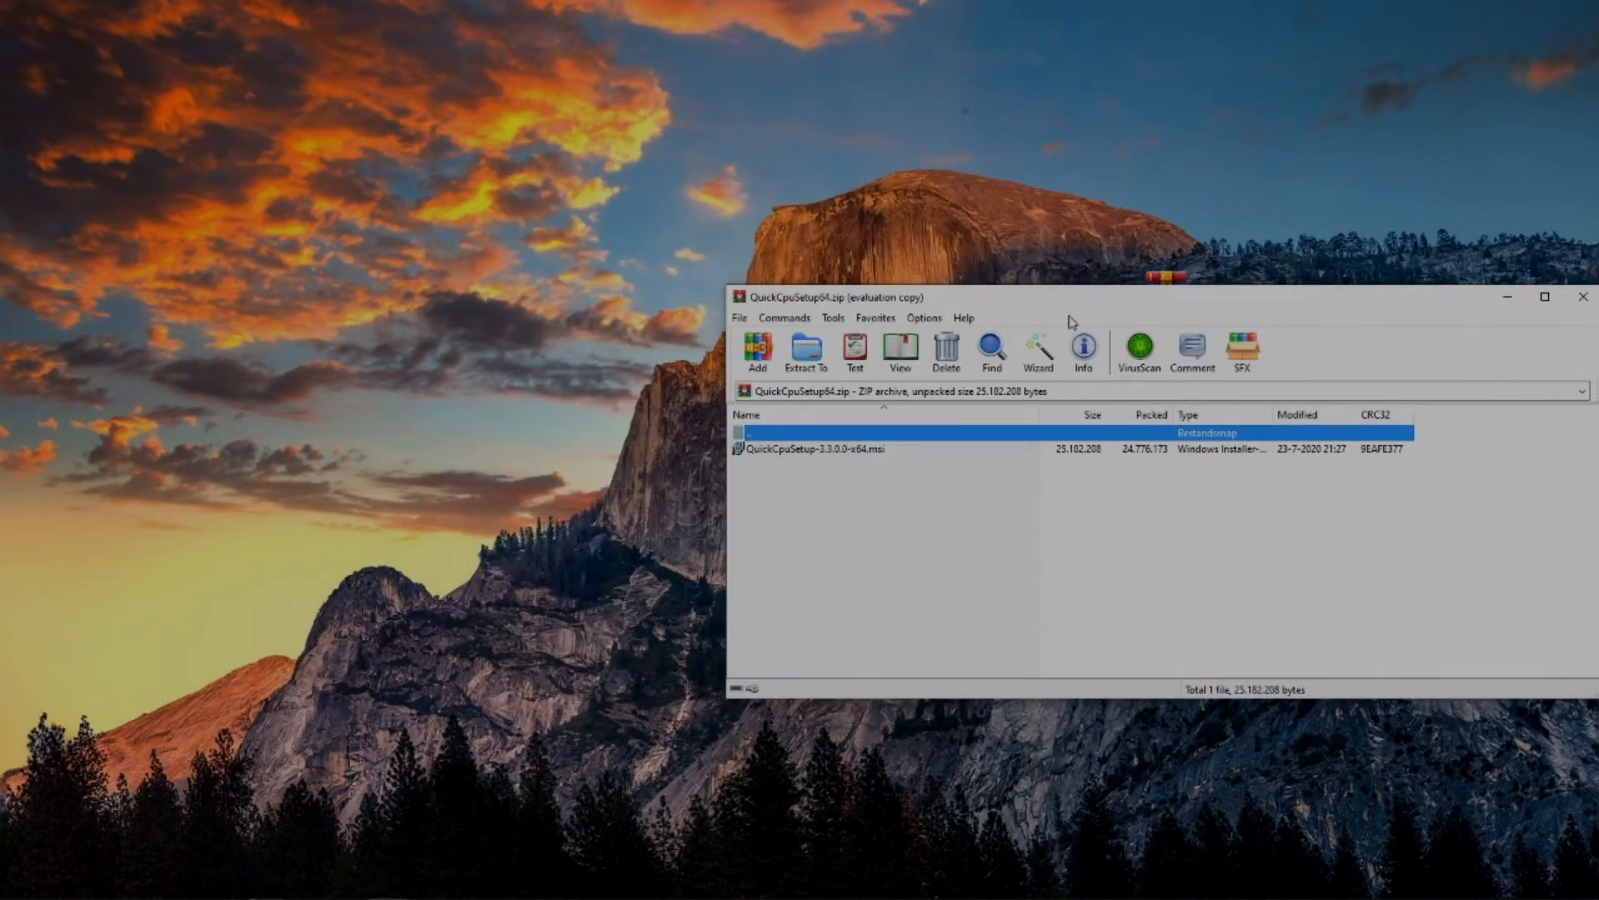
drag(898, 293, 682, 223)
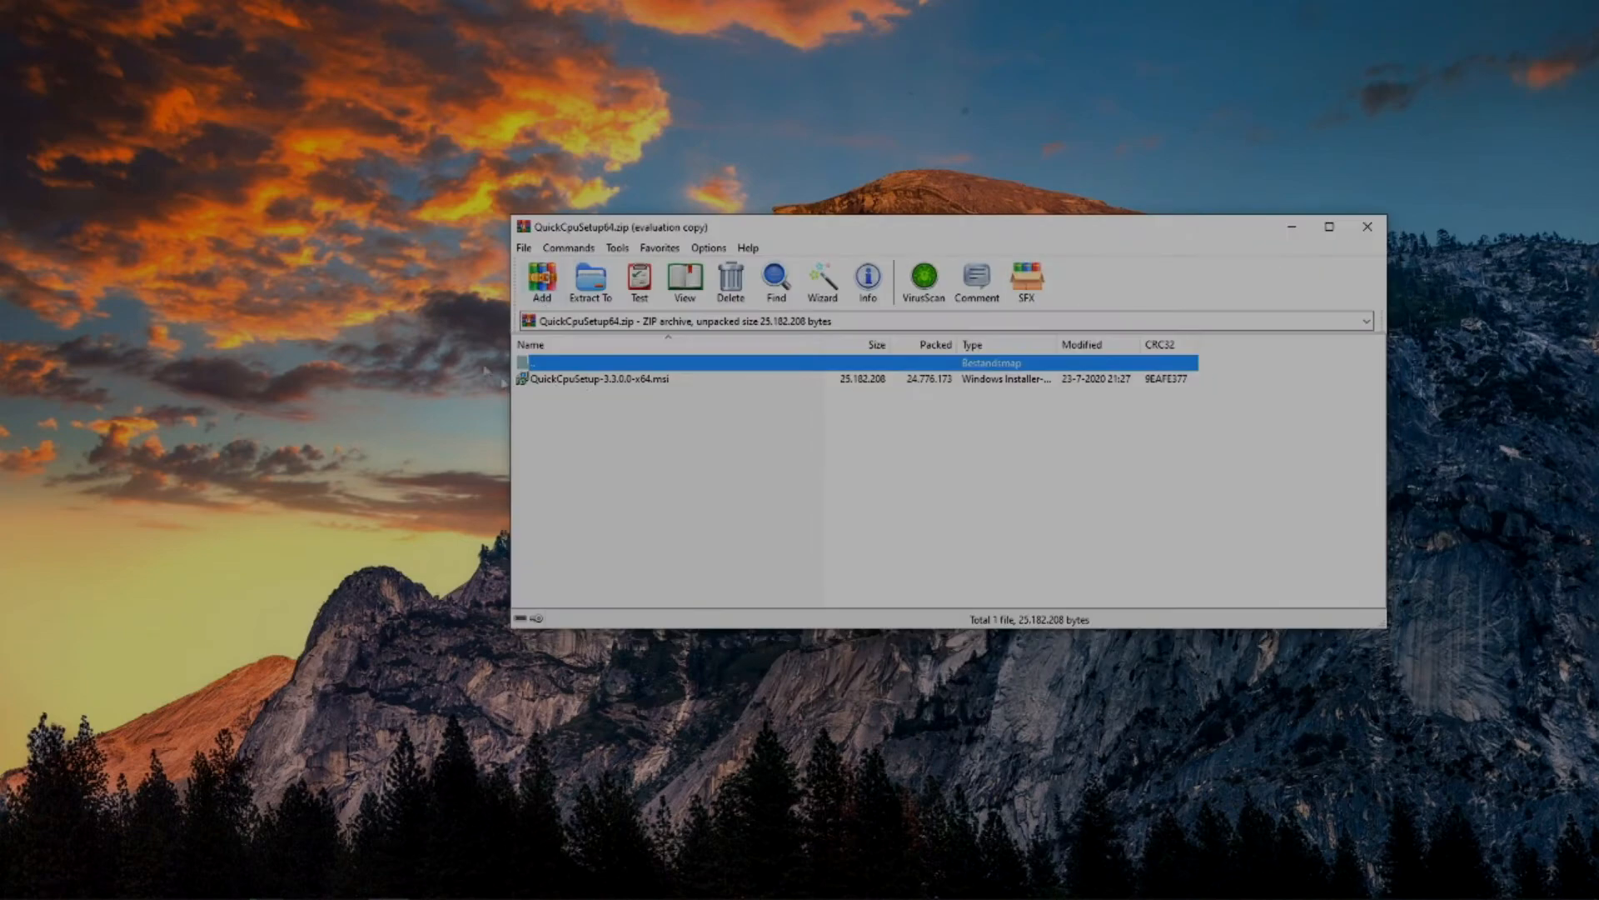
double_click(587, 380)
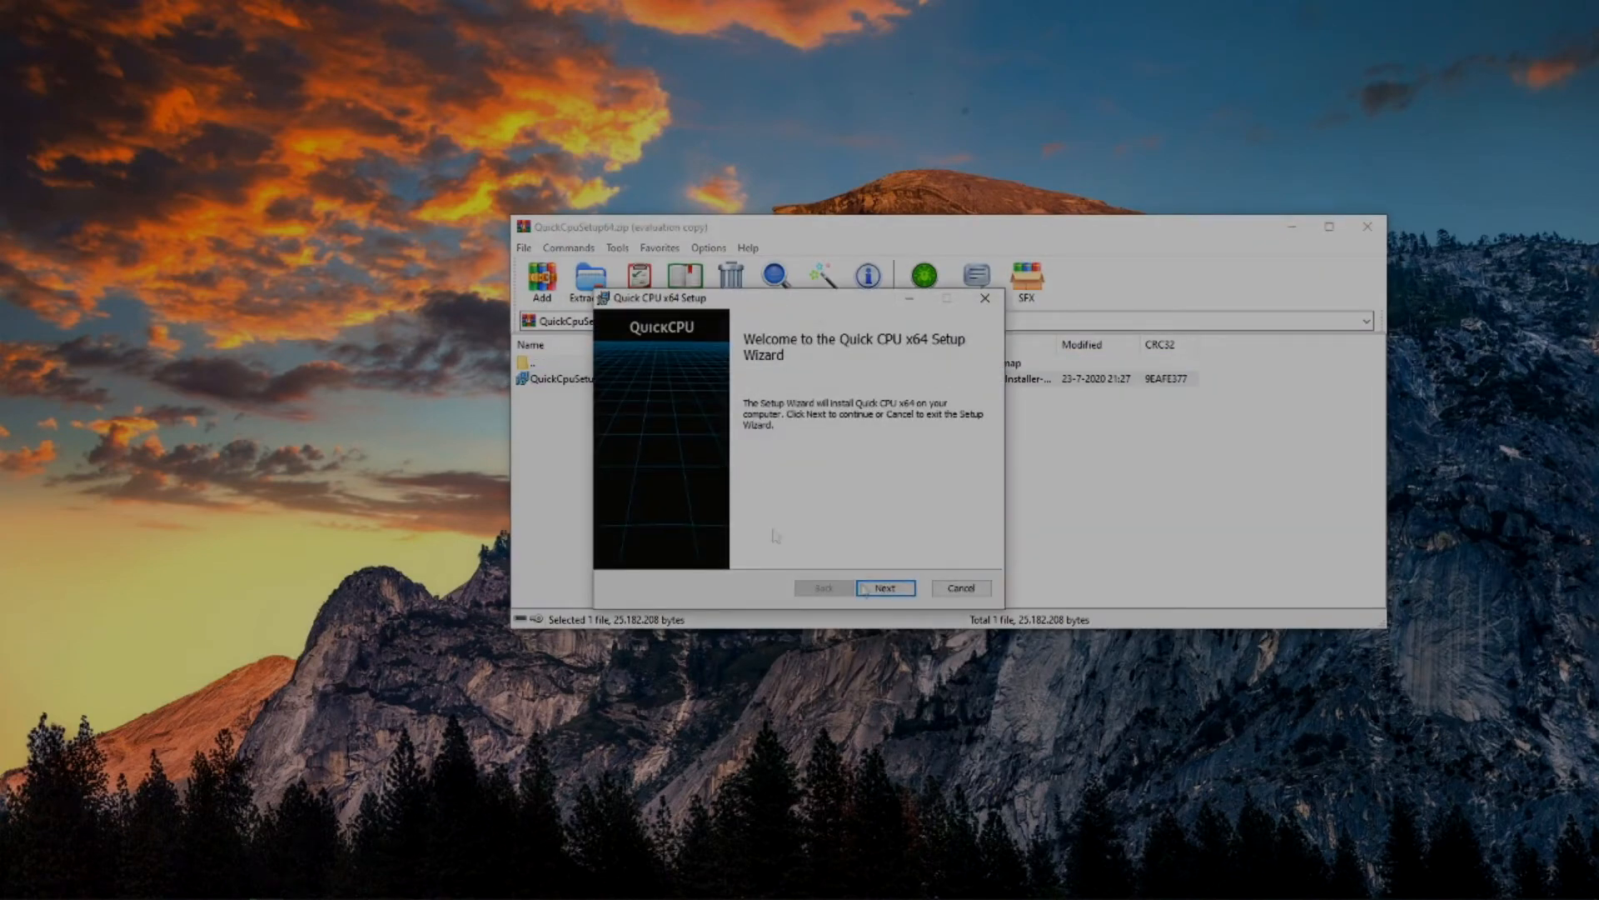
click(884, 589)
click(638, 550)
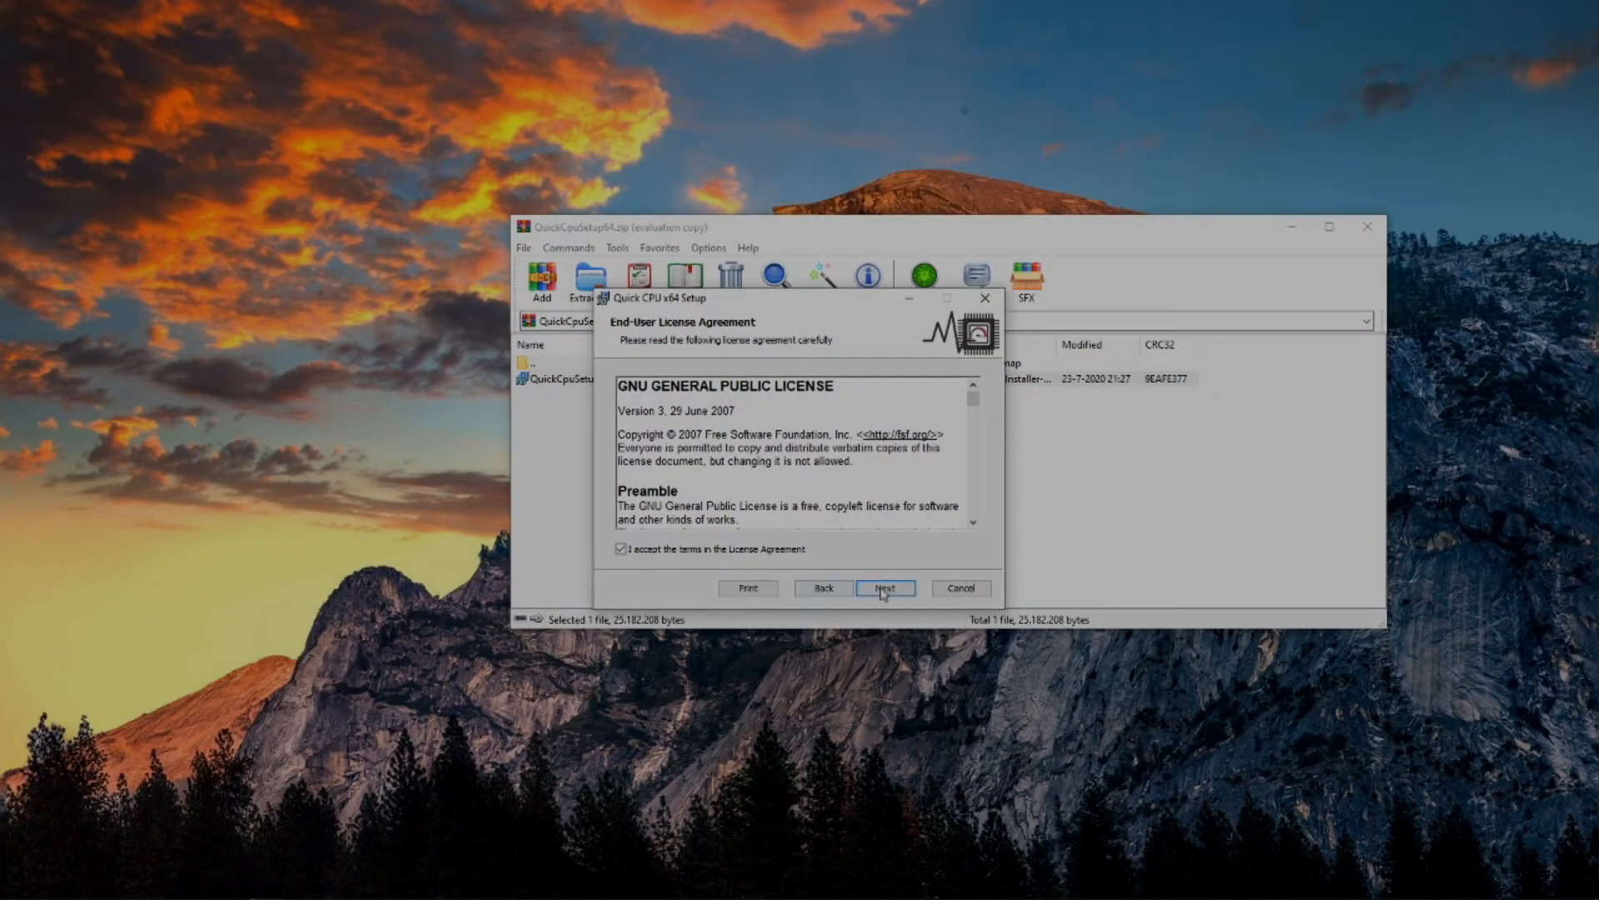
click(885, 589)
Change the destination to D schijf (D:) and install Quick CPU x64.
click(643, 454)
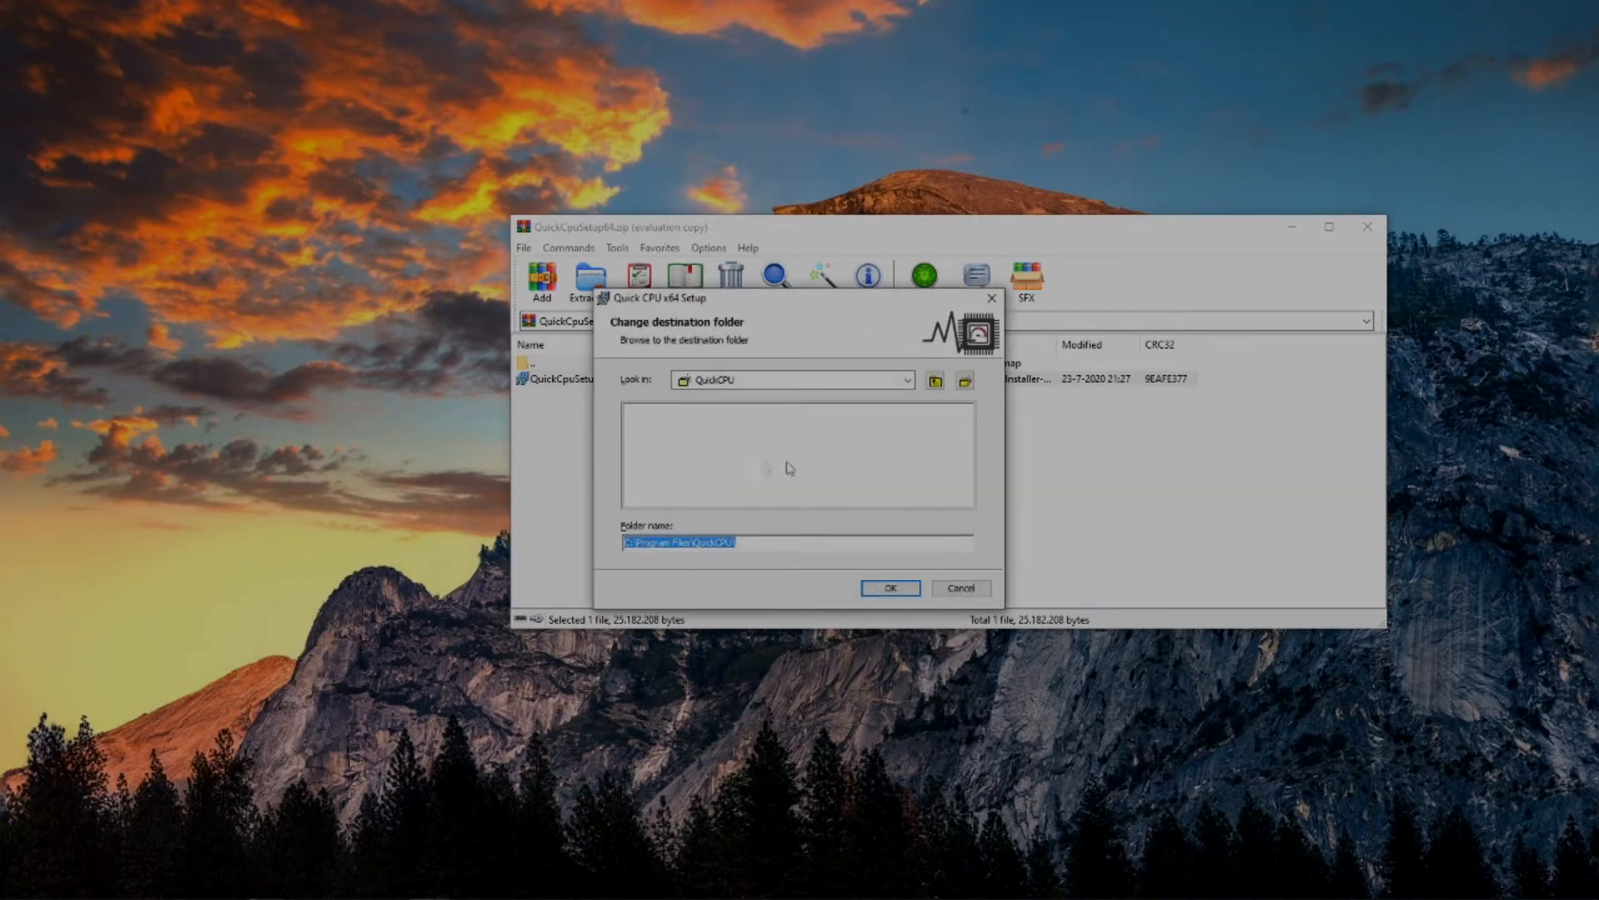
click(906, 380)
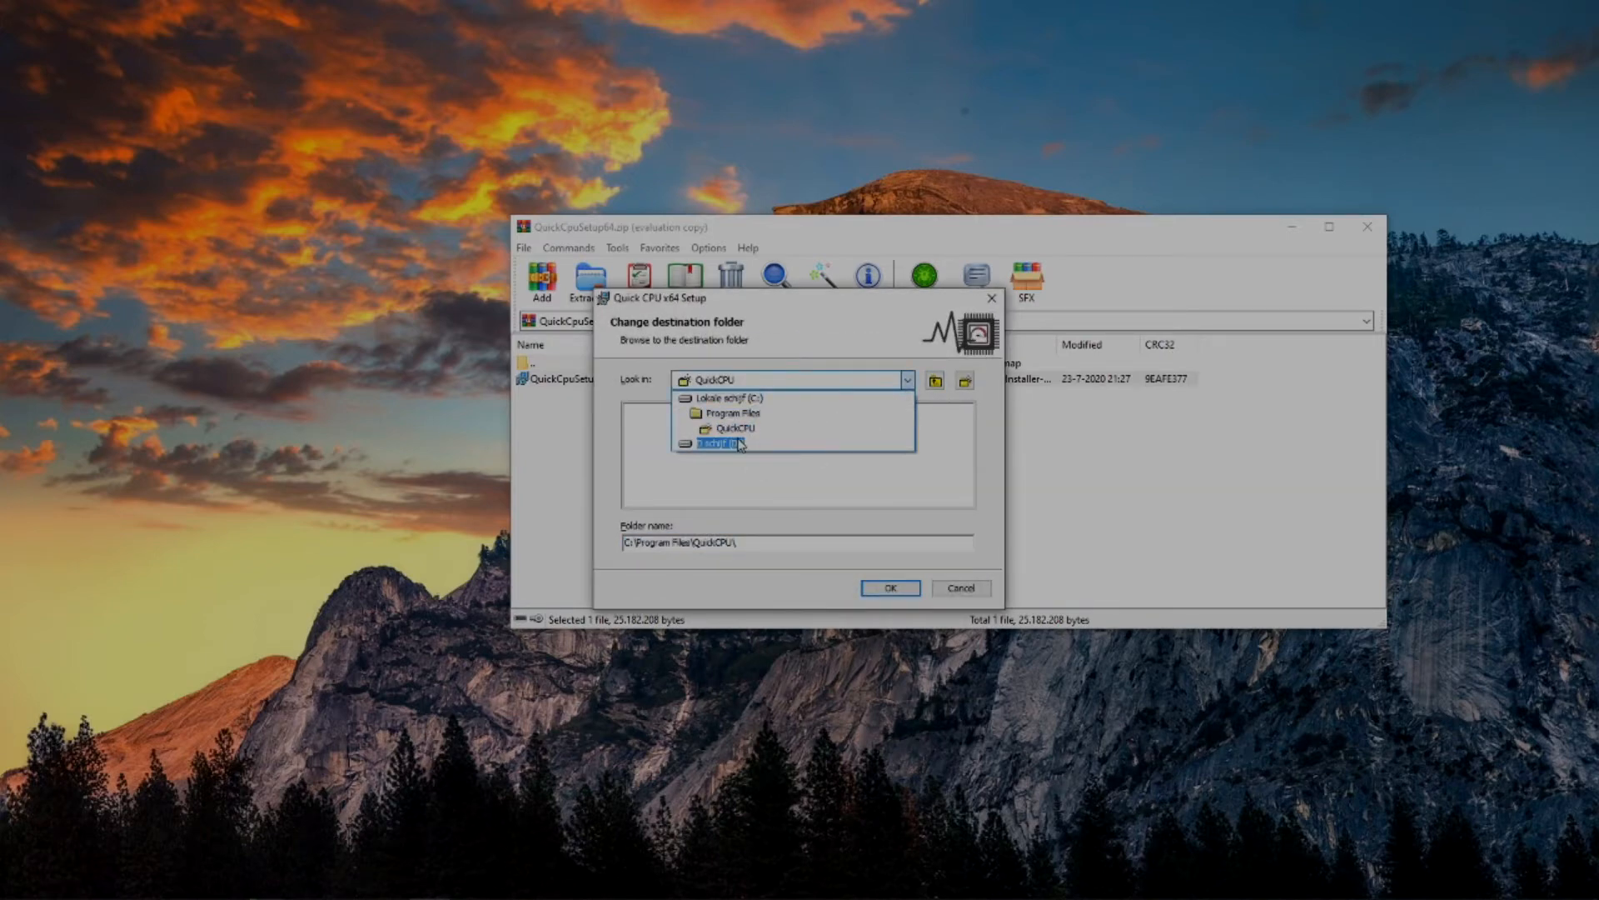
click(720, 444)
click(743, 439)
click(887, 589)
click(882, 589)
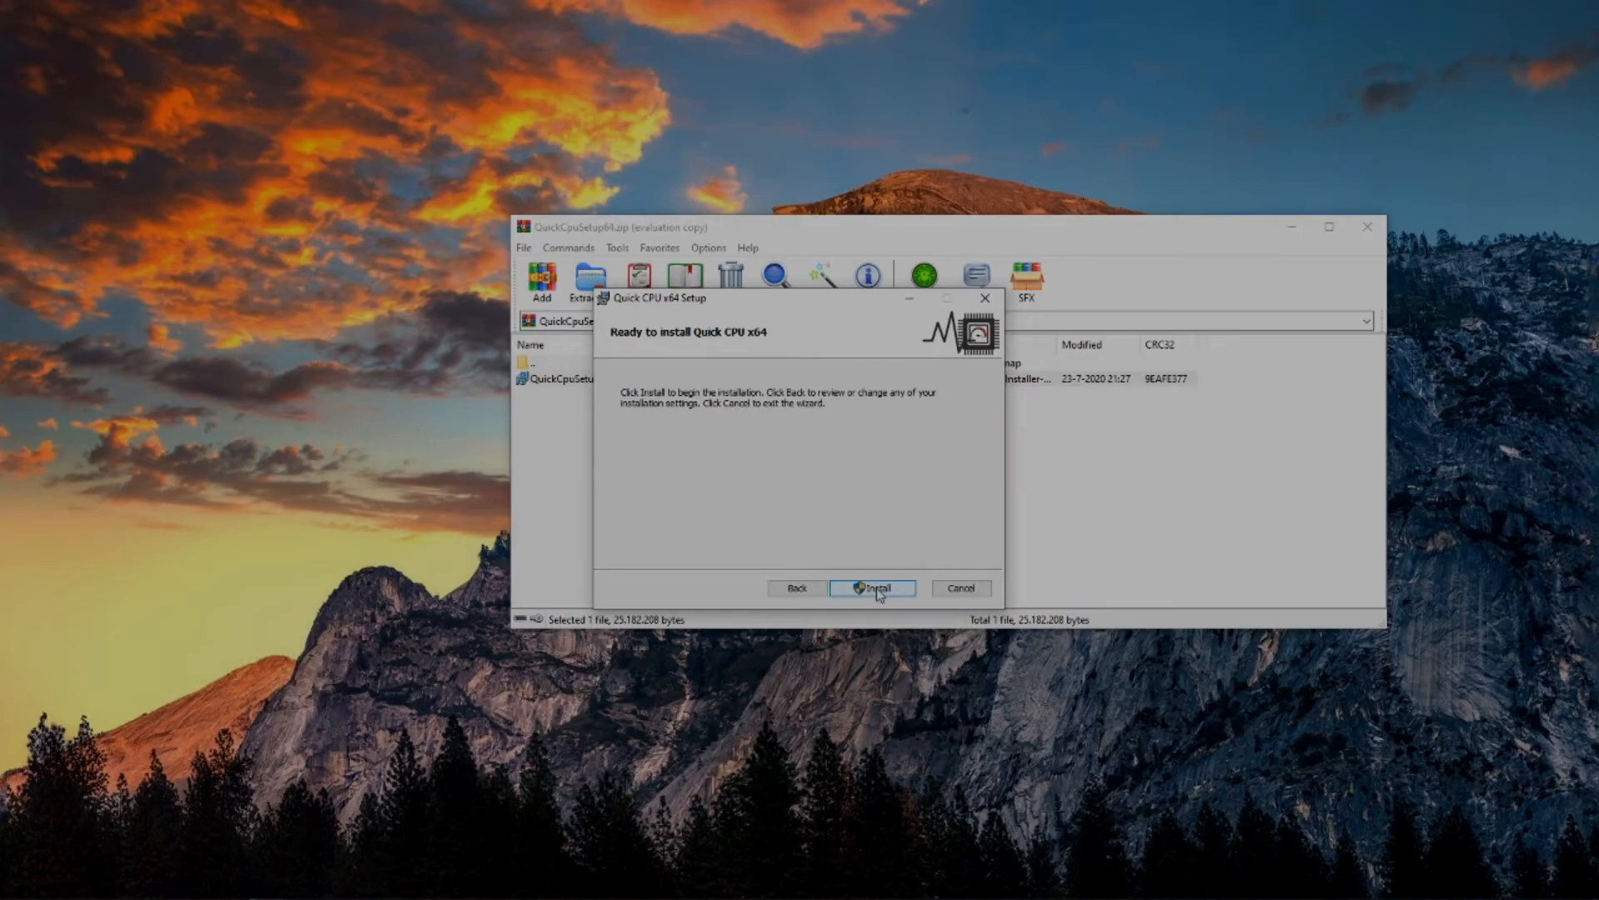
click(876, 588)
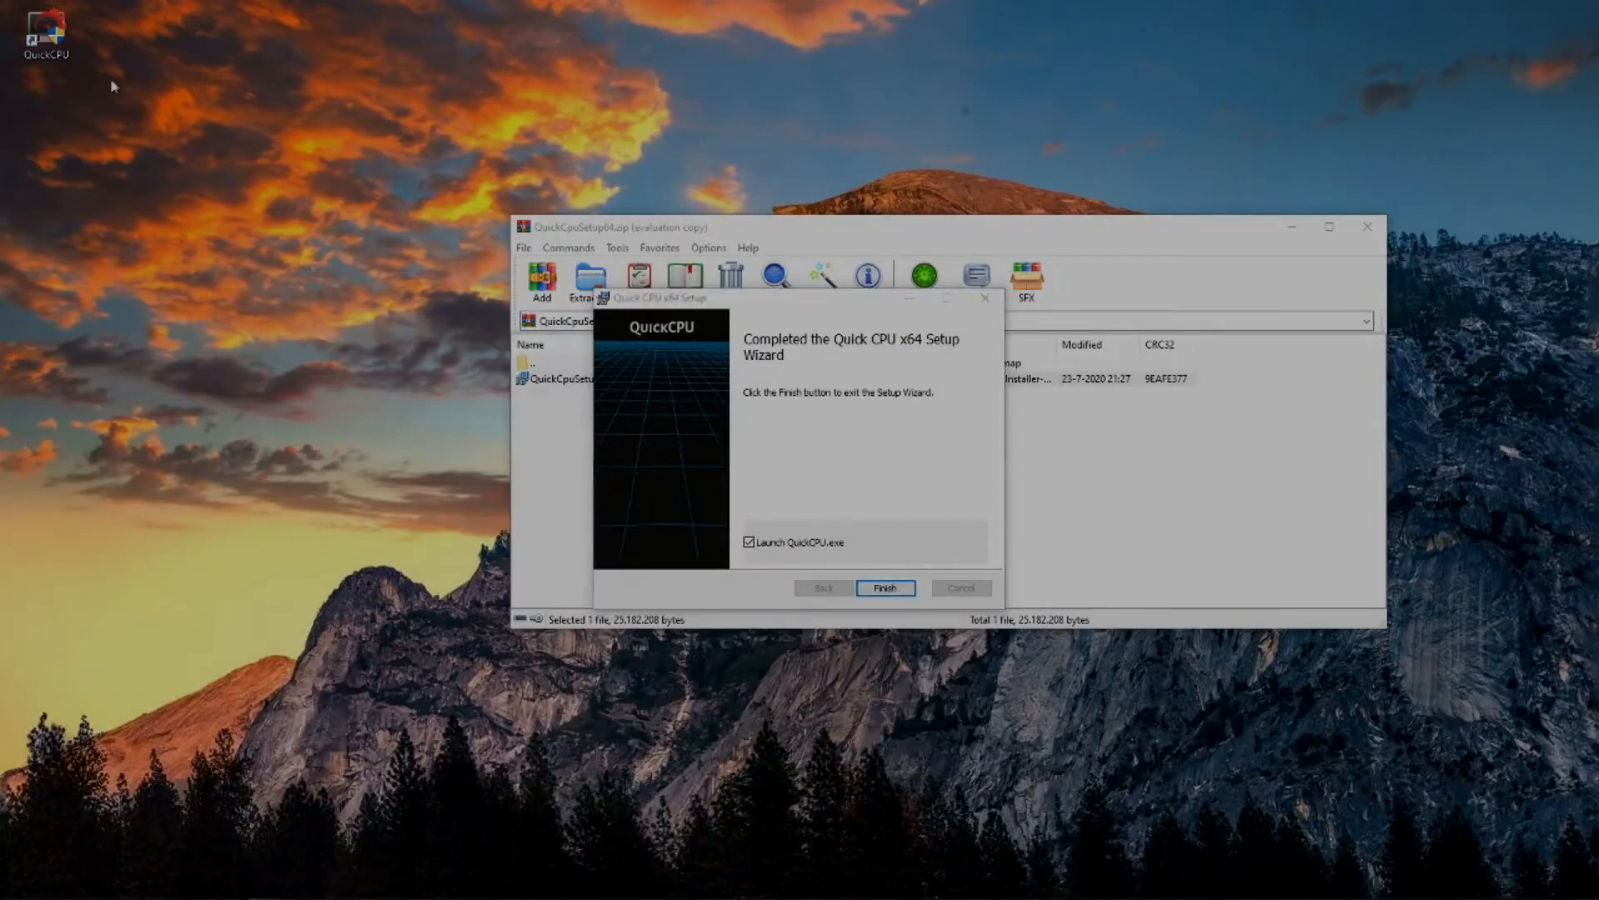
Finish the setup wizard with Launch QuickCPU.exe enabled and close the QuickCpuSetup64 archive.
click(906, 593)
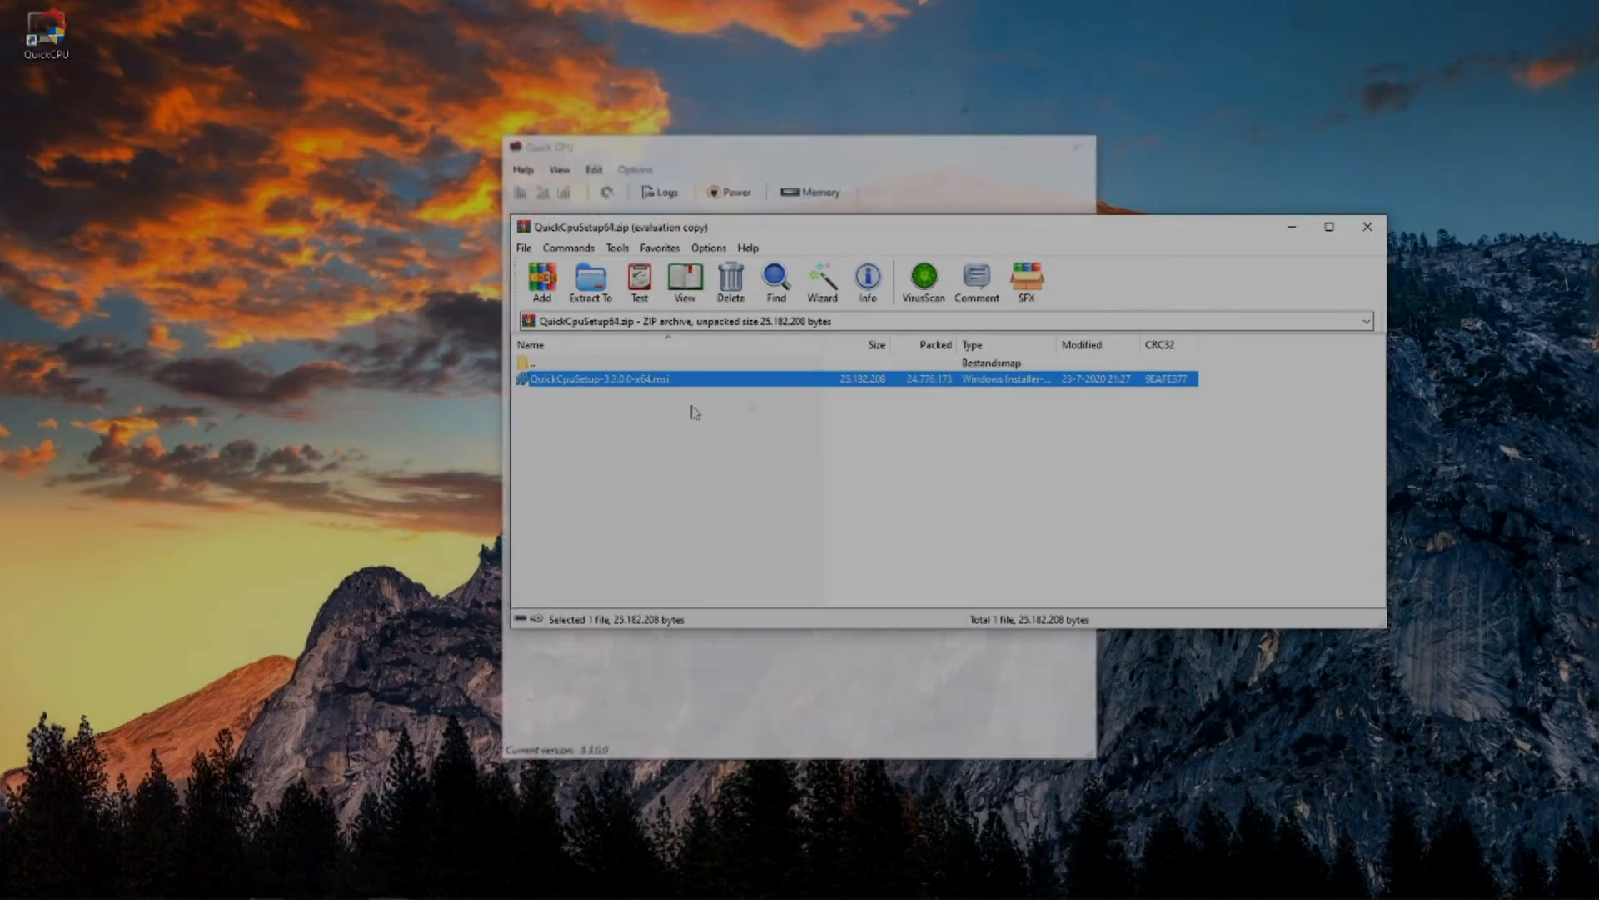
click(1370, 228)
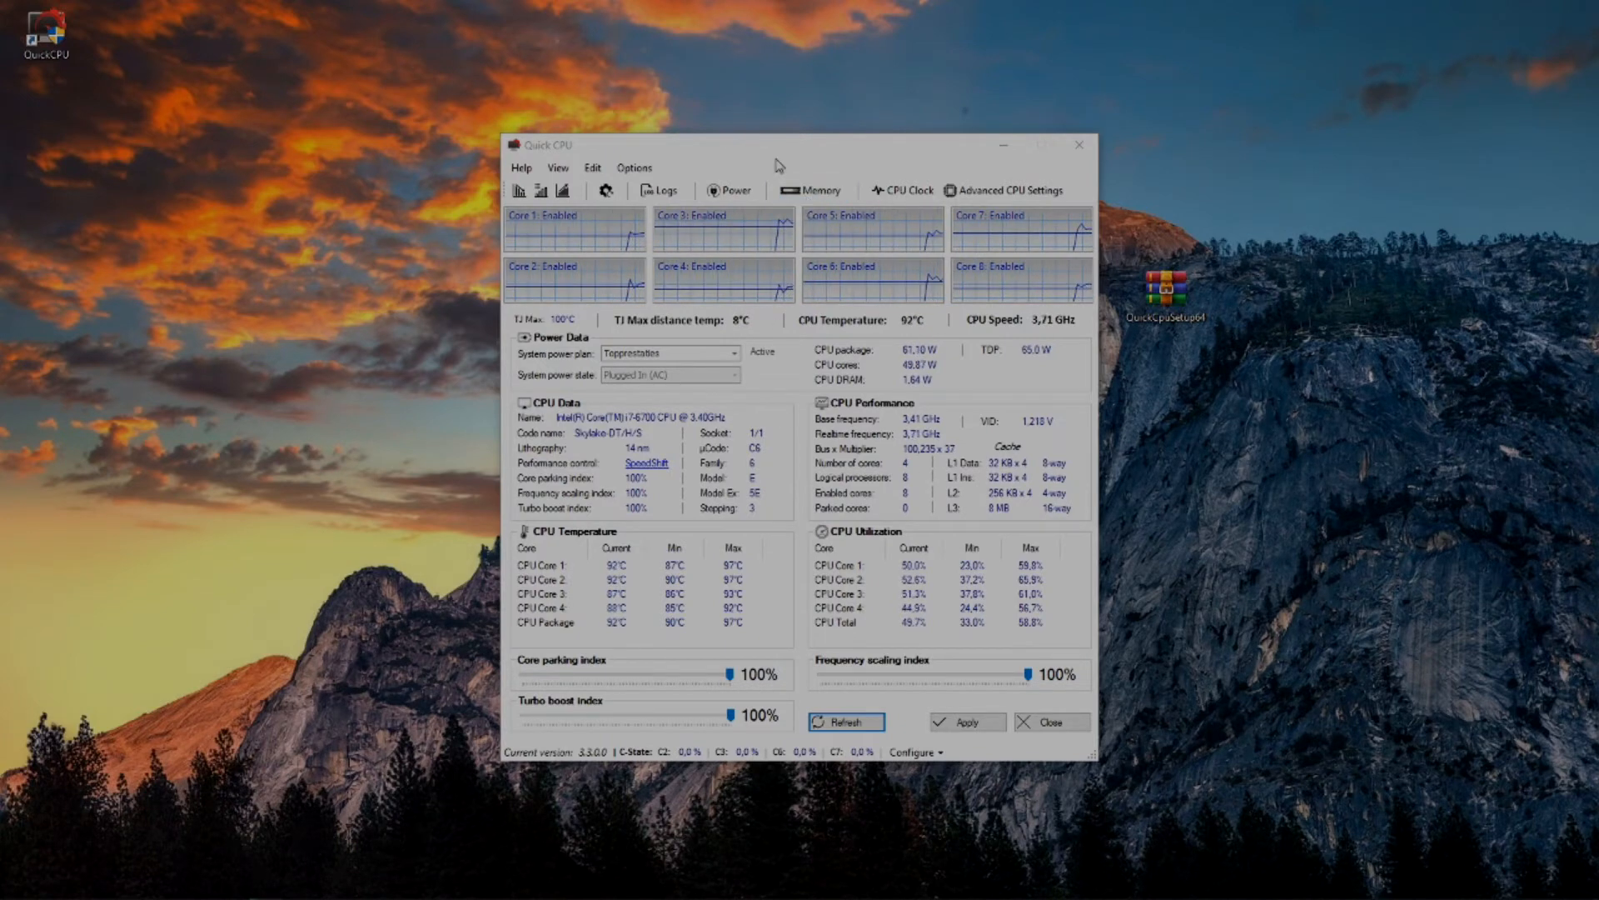
Try the Hoge prestaties system power plan with Core parking index at 100%, and reselect the first Topprestaties plan.
mouse_move(728, 674)
mouse_down()
mouse_move(720, 662)
mouse_move(727, 680)
mouse_up()
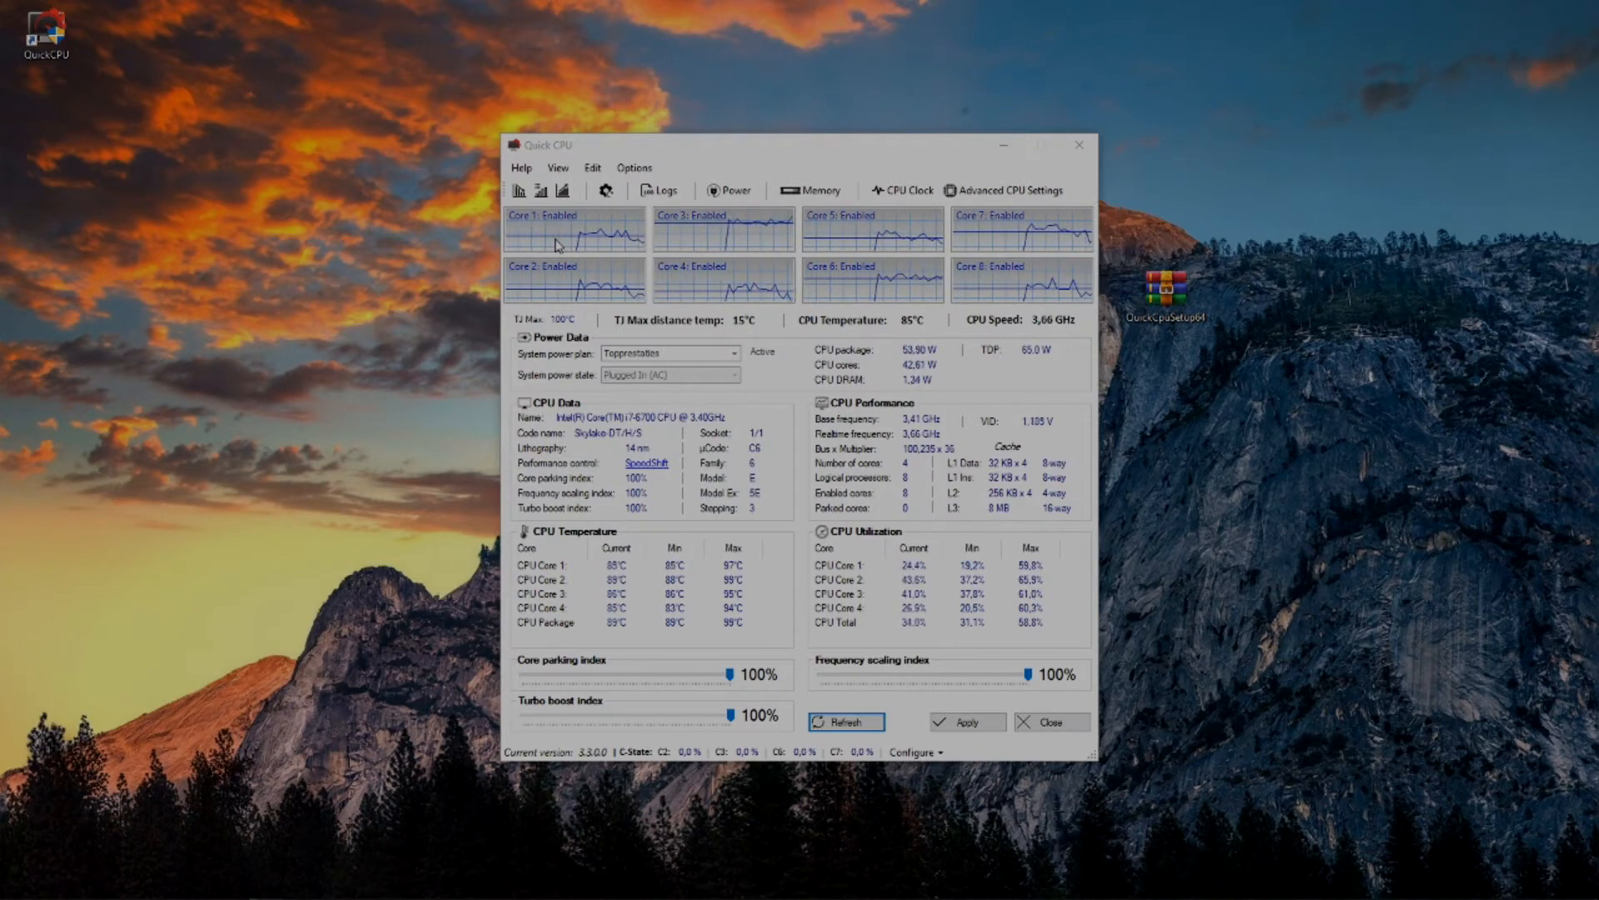
click(676, 359)
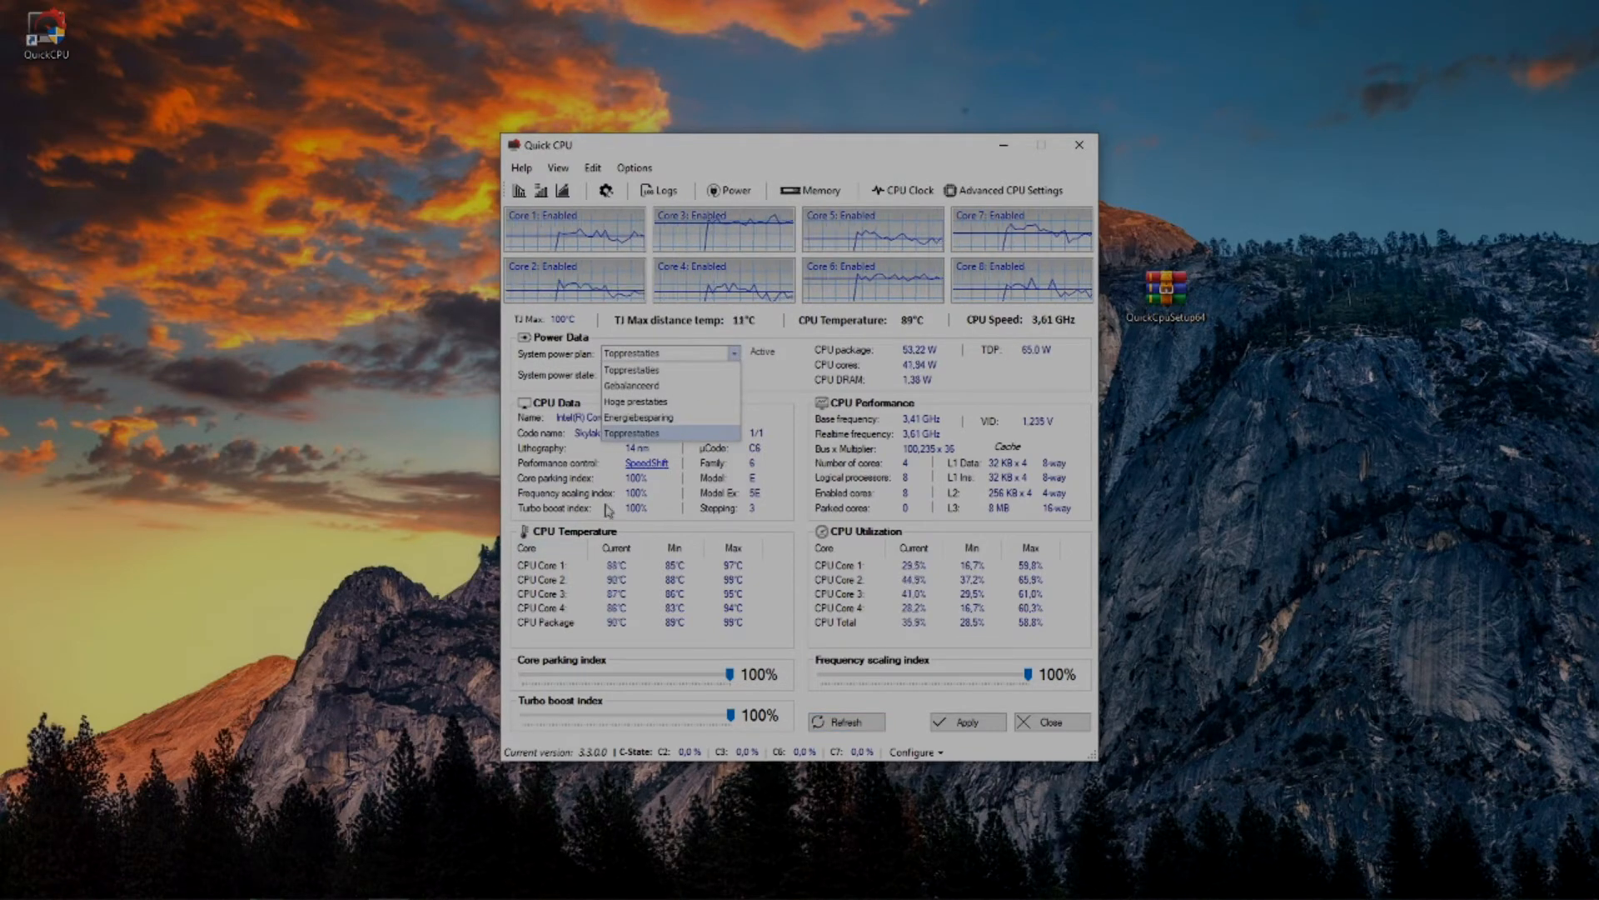
click(642, 402)
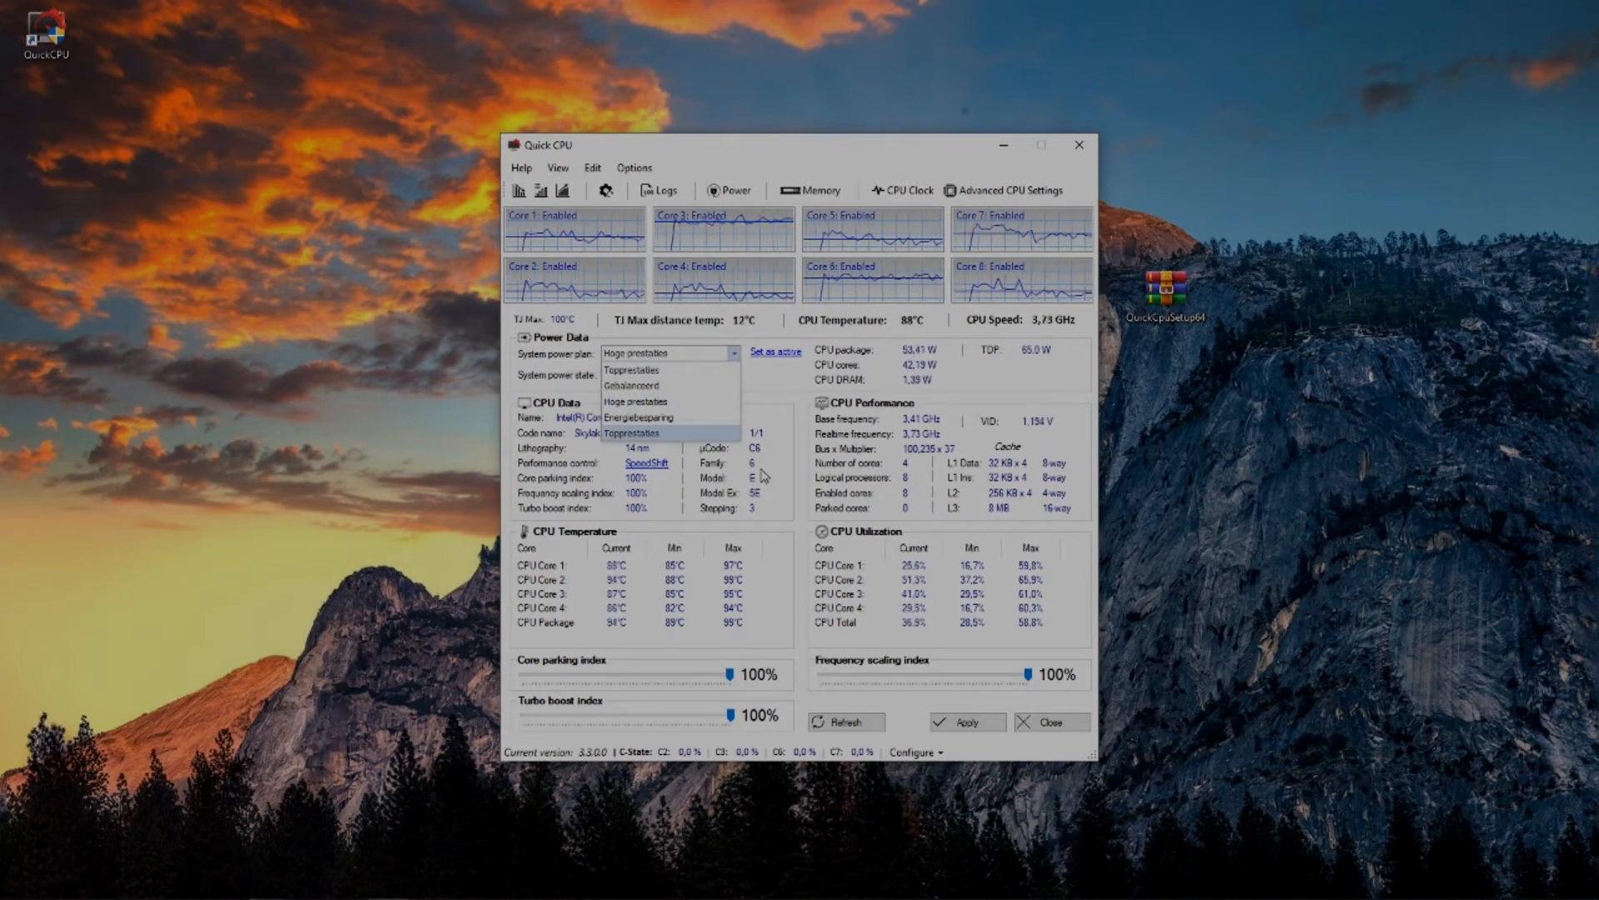
click(730, 371)
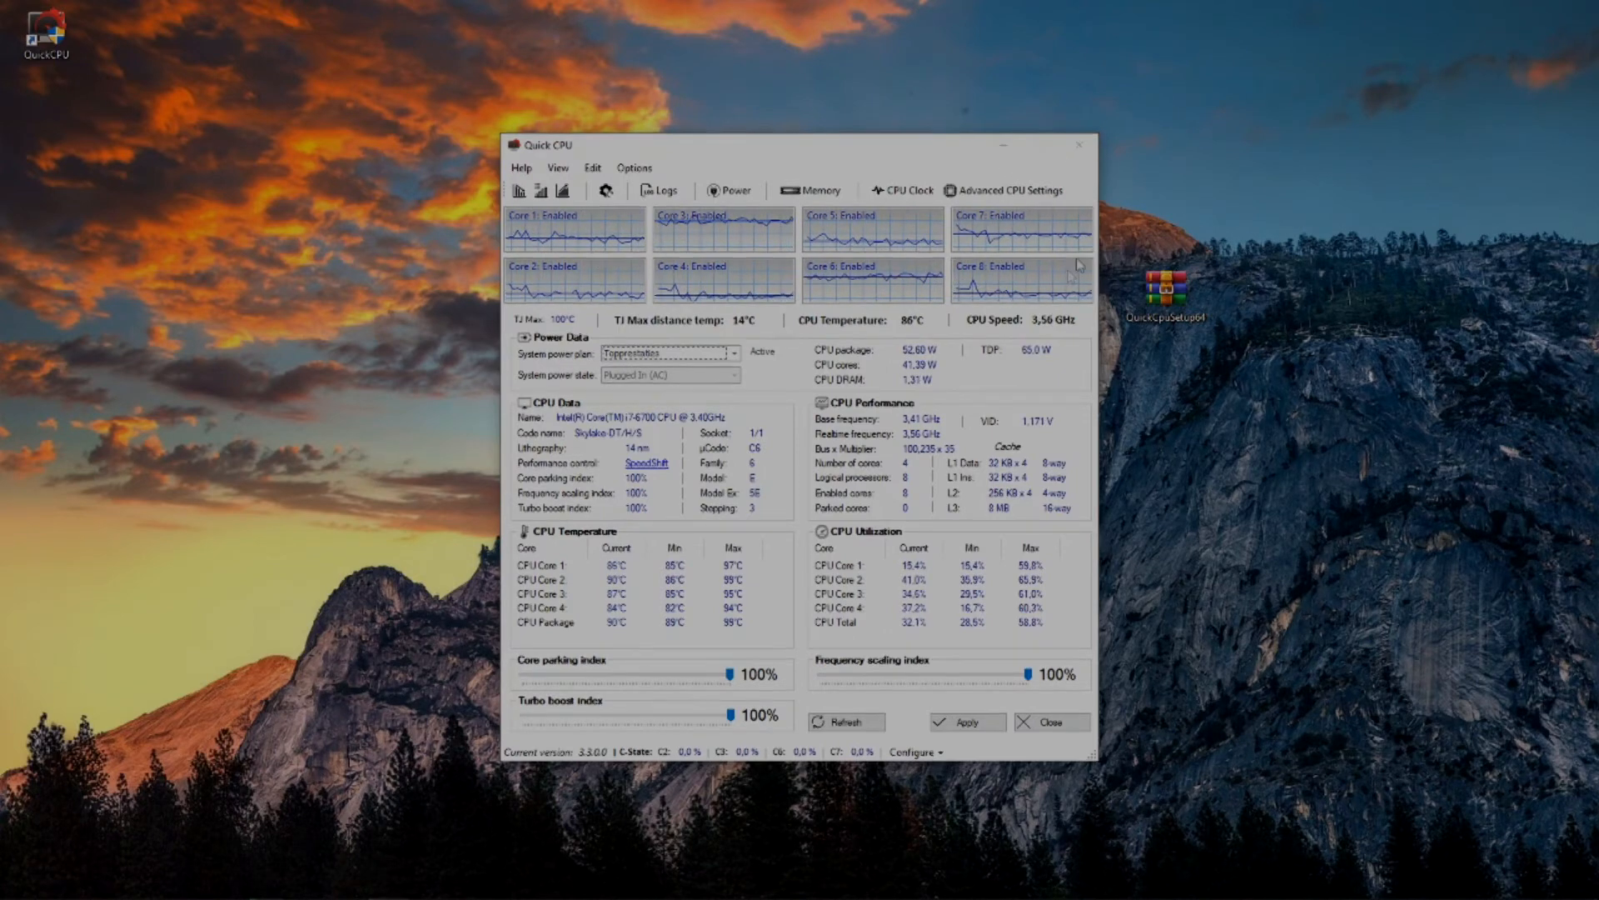
Close Quick CPU and delete its shortcut from the desktop.
click(1079, 145)
right_click(47, 33)
click(142, 401)
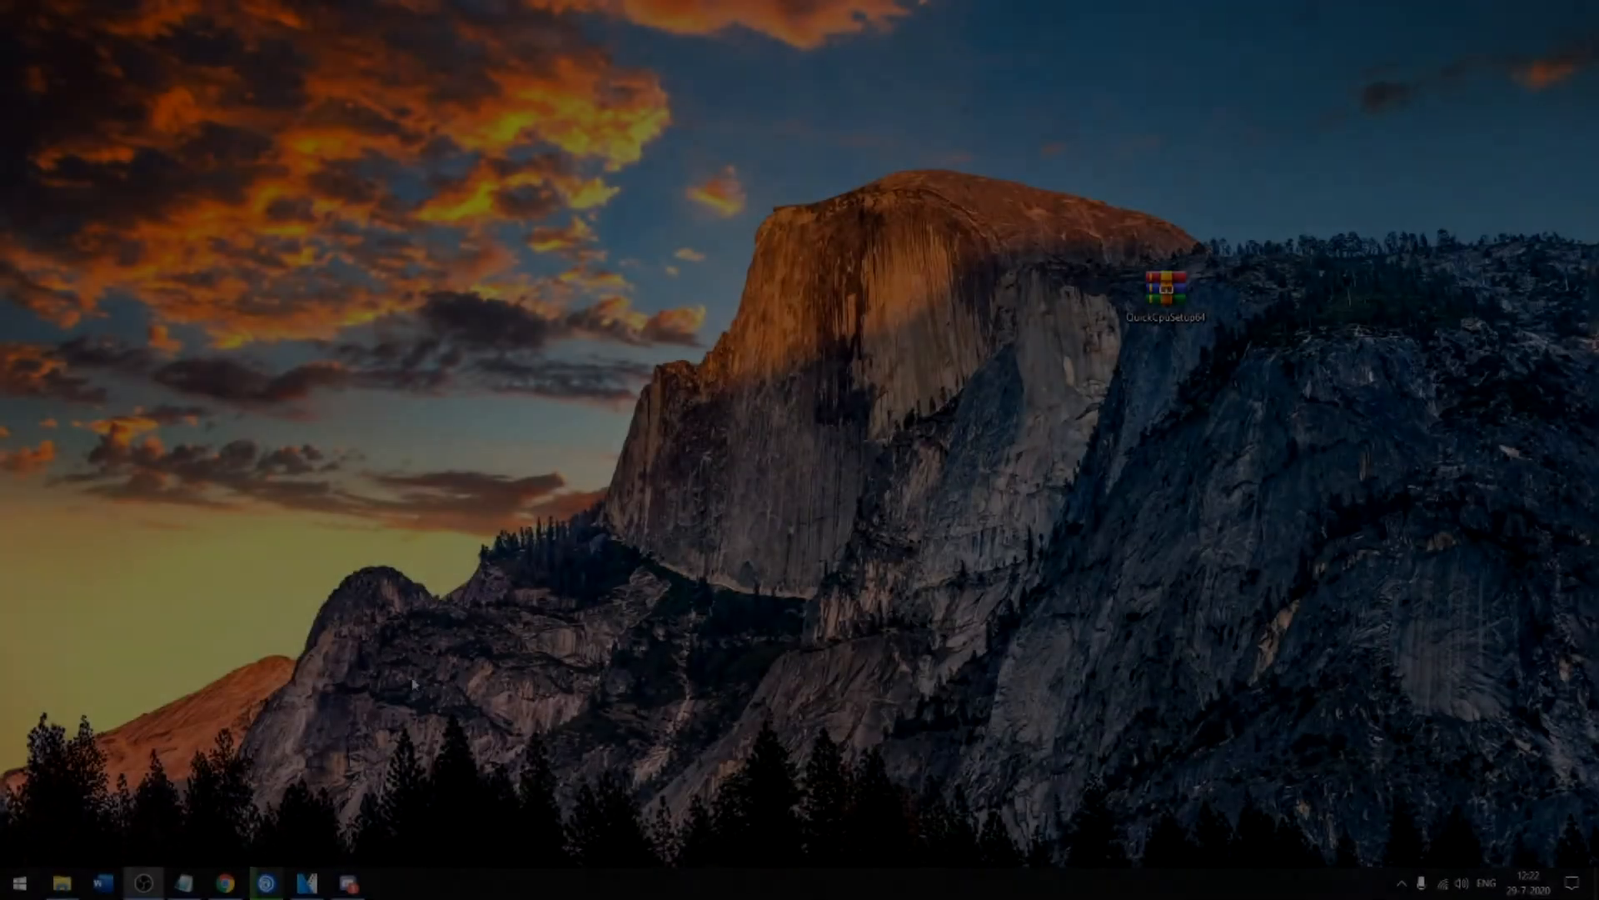
Open the %appdata% location, go up to AppData, and open its Local folder.
key(super)
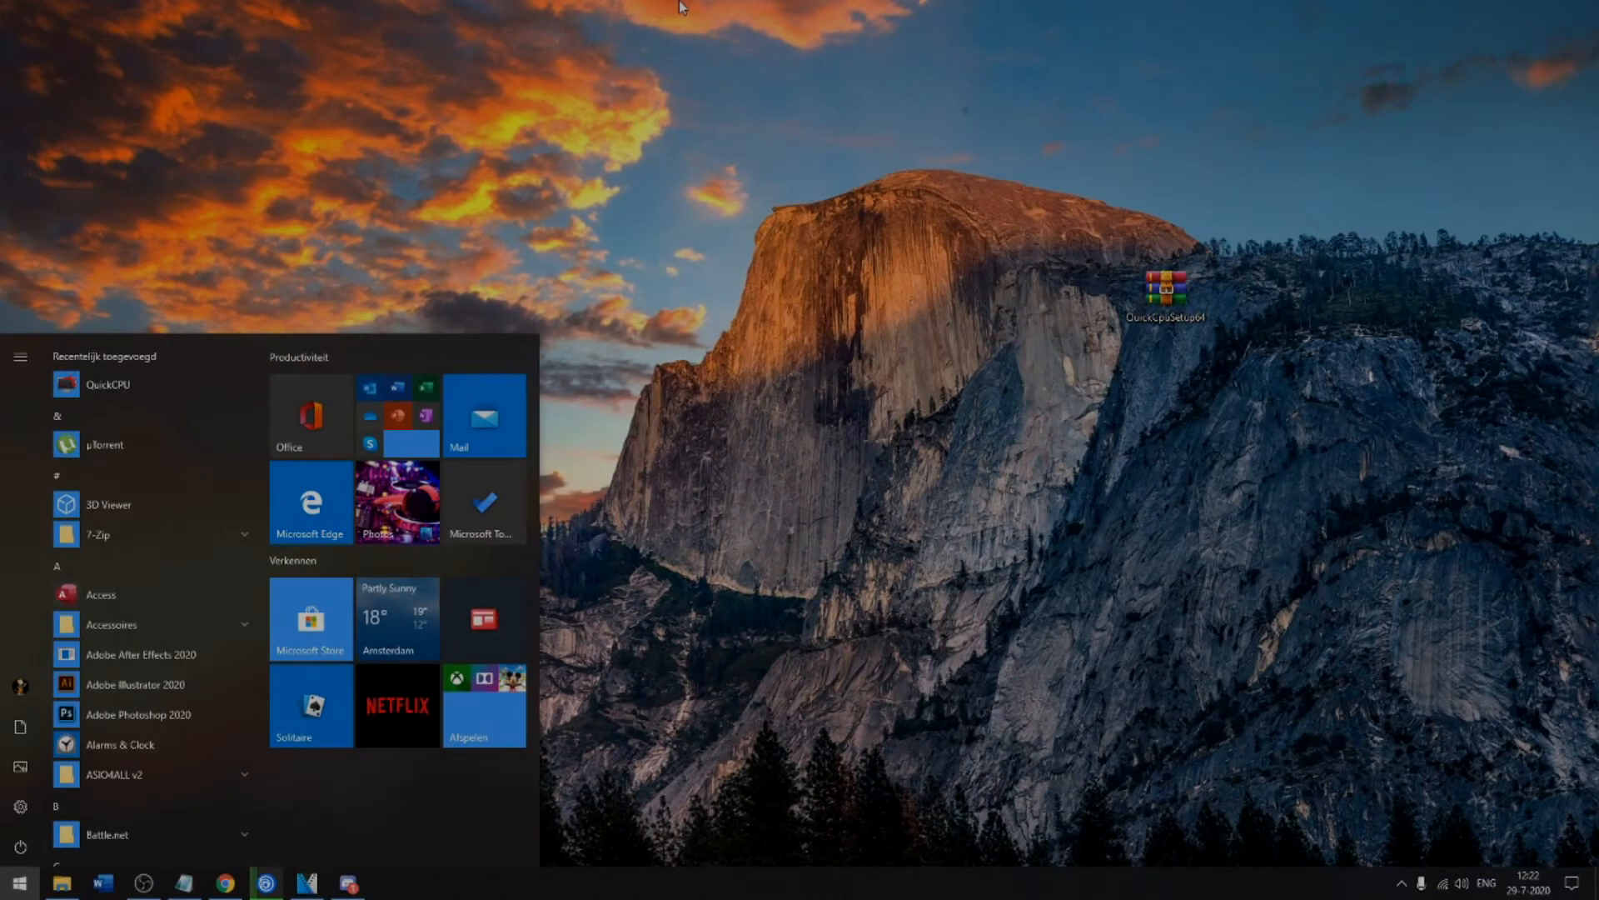
text(%appdata%)
key(Return)
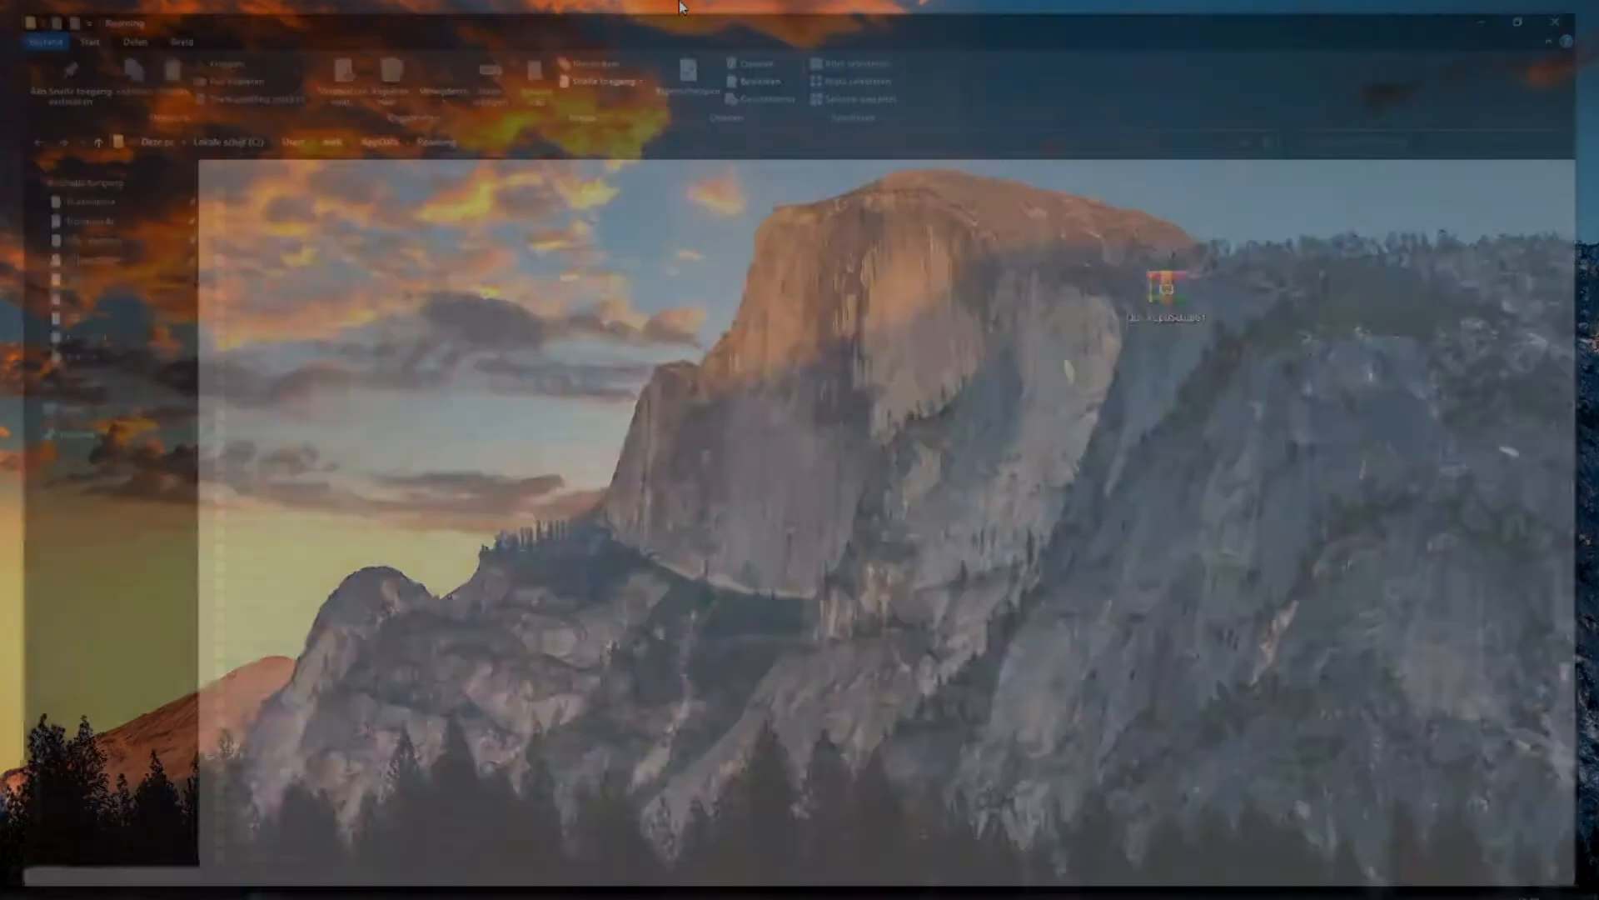
click(369, 142)
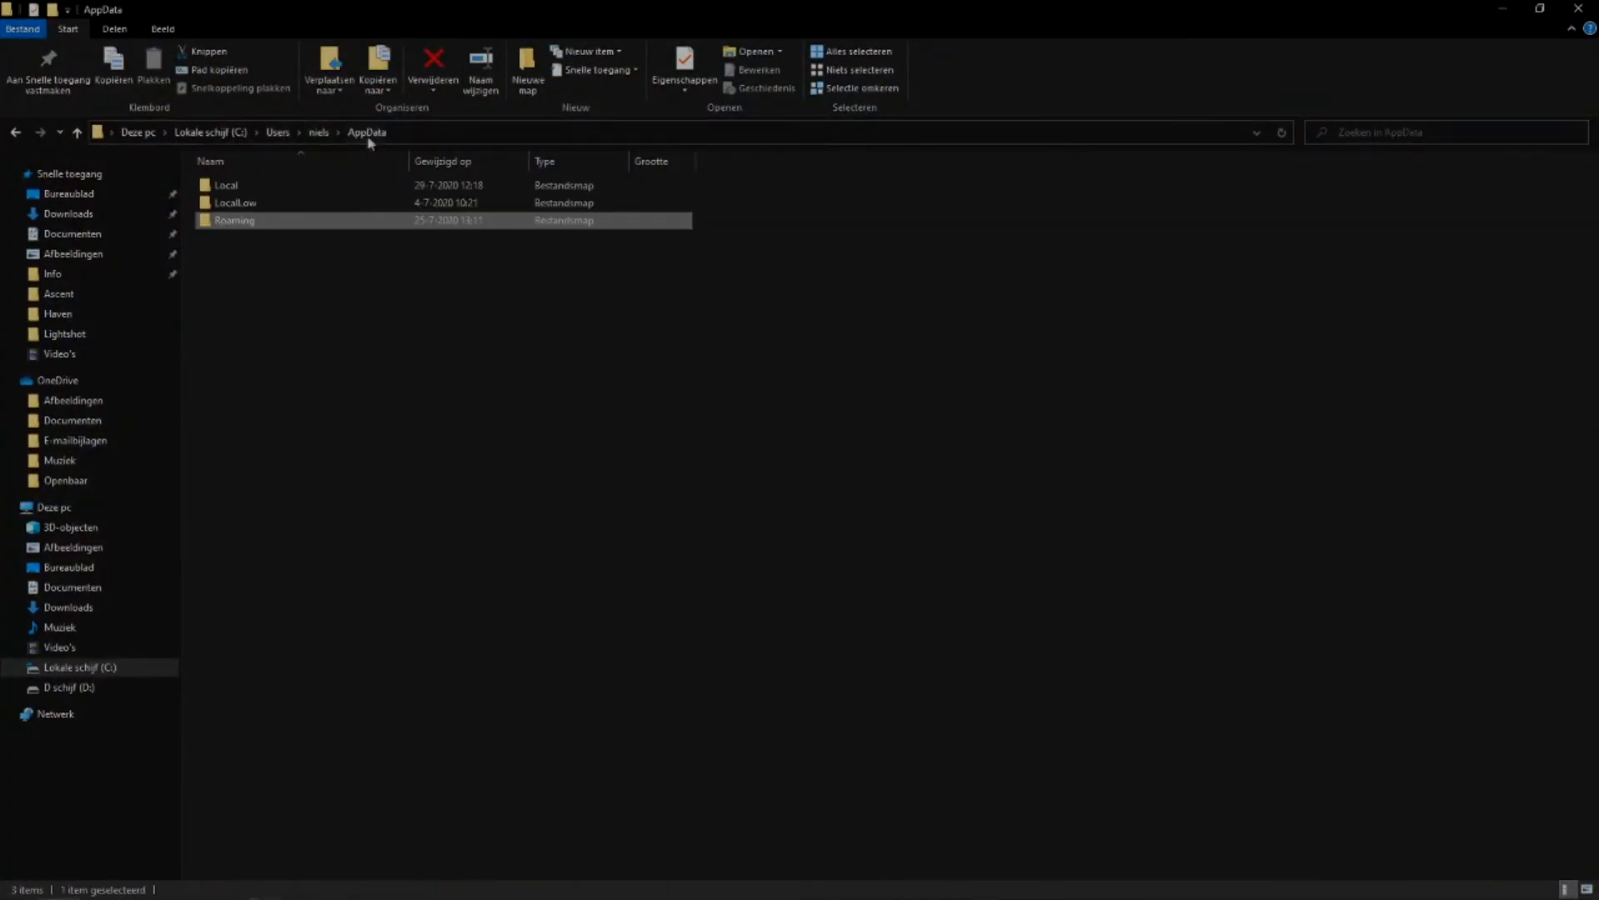
double_click(238, 184)
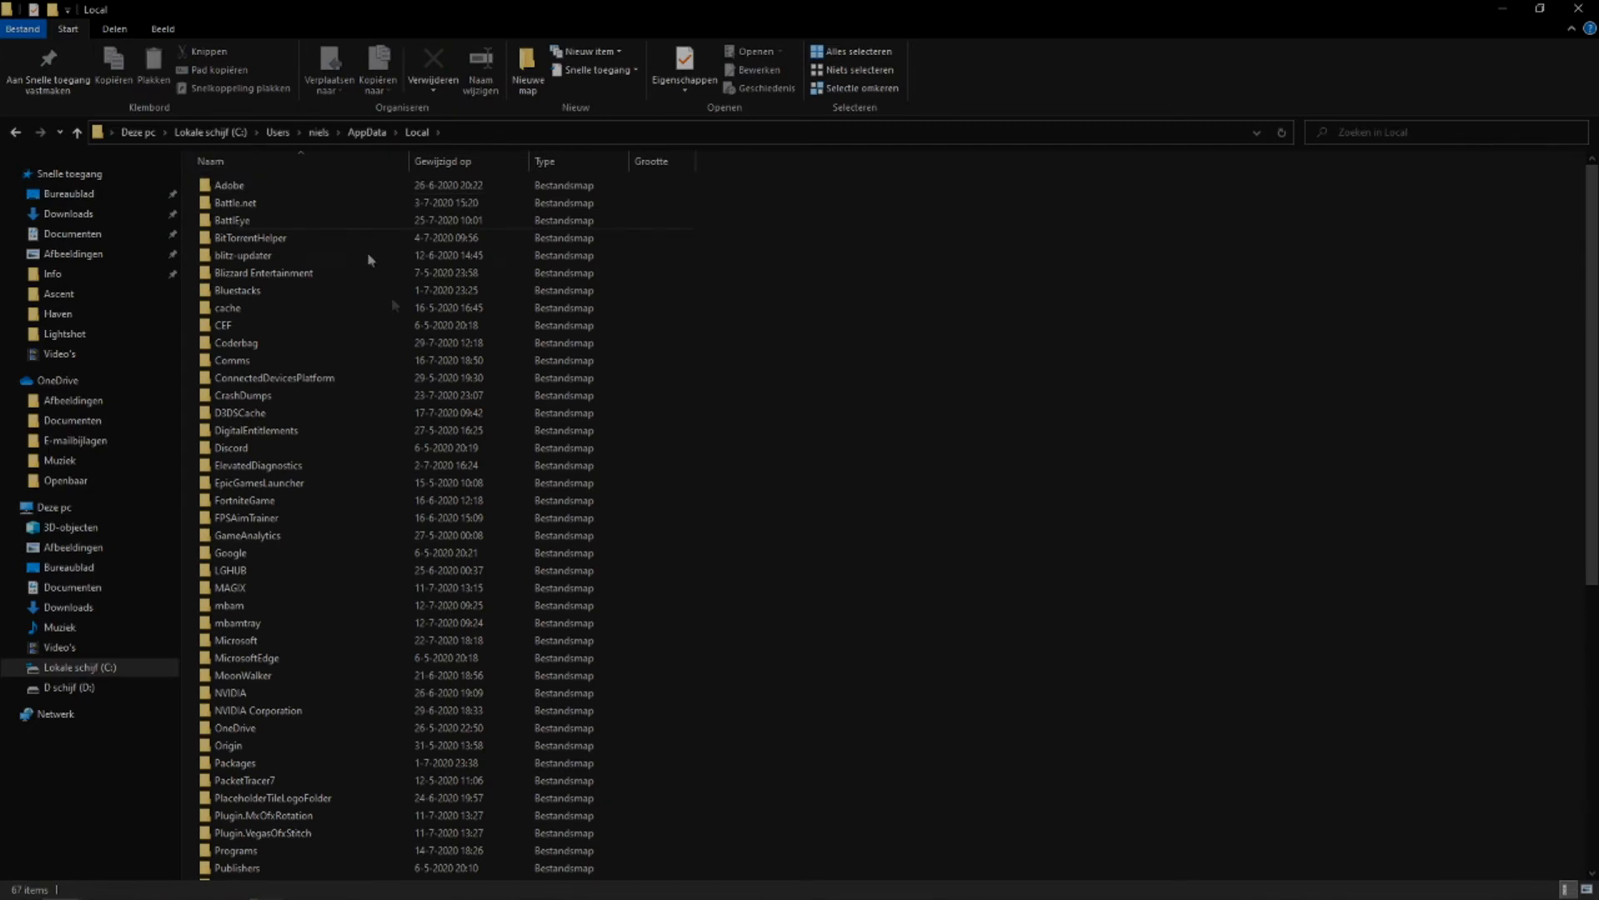
Open the VALORANT folder in Local and go into Saved and its Config folder.
scroll(500, 381, down, 9)
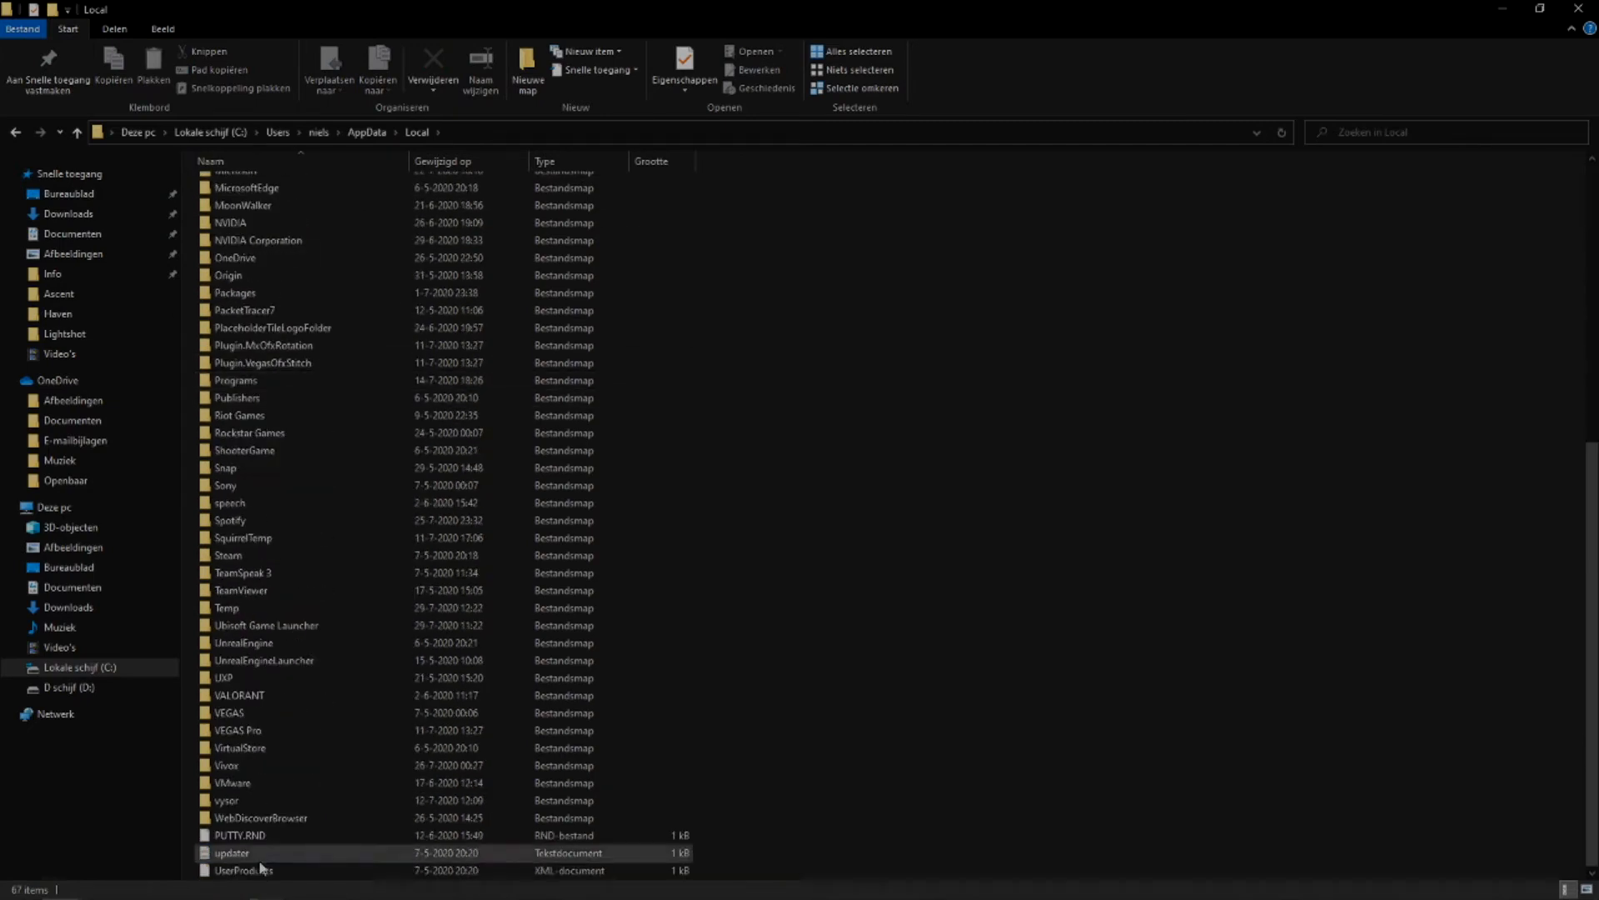
double_click(229, 697)
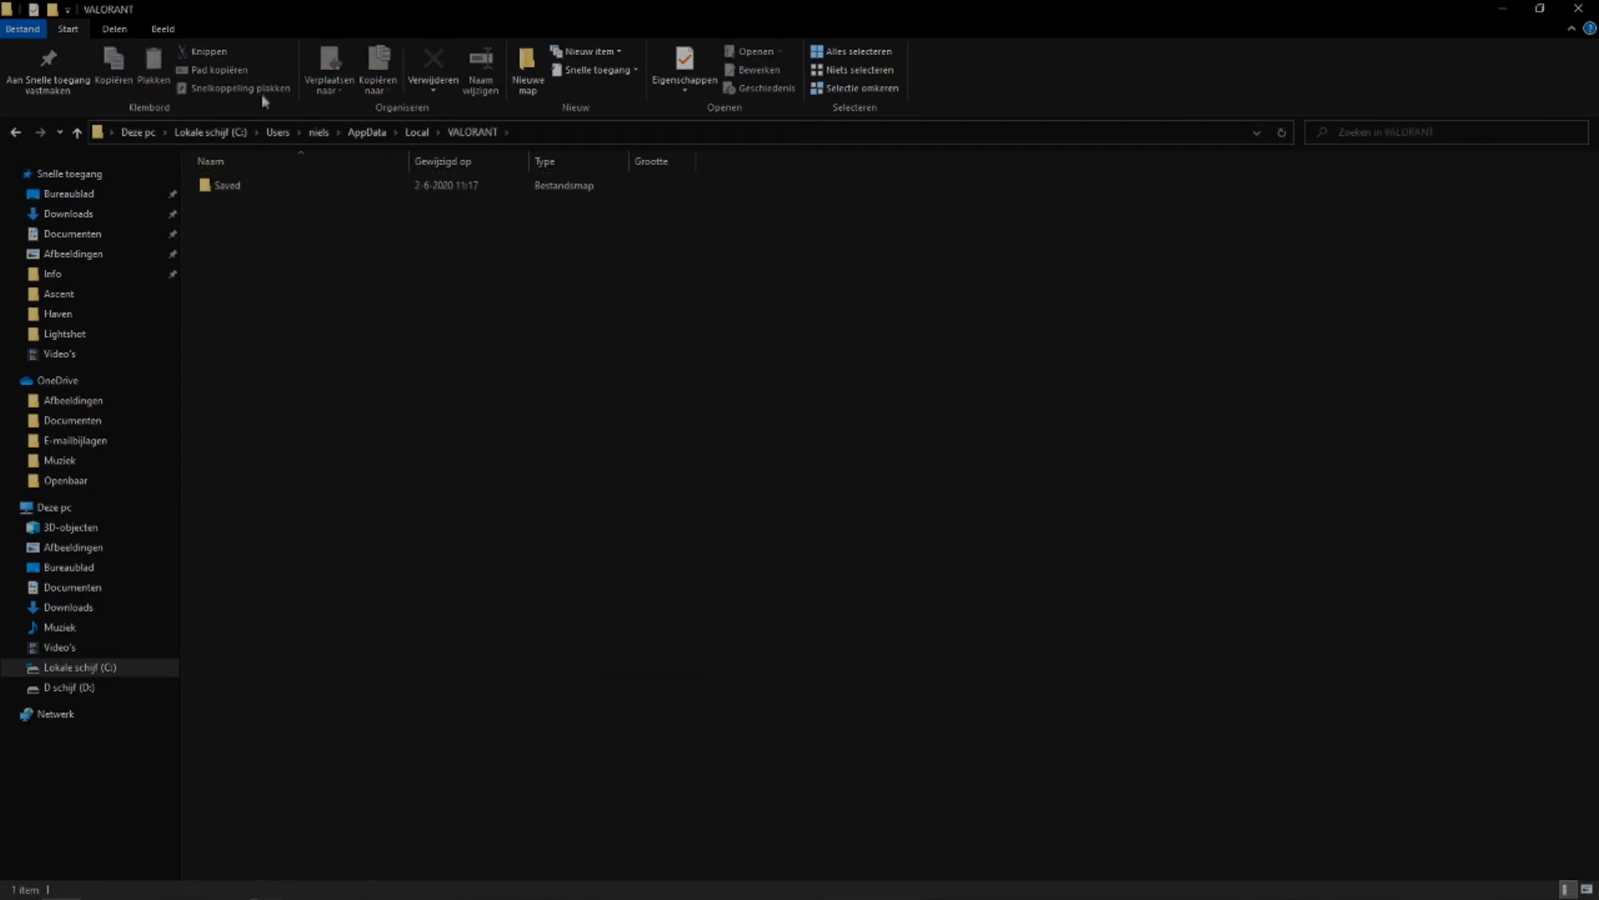
double_click(227, 185)
click(239, 187)
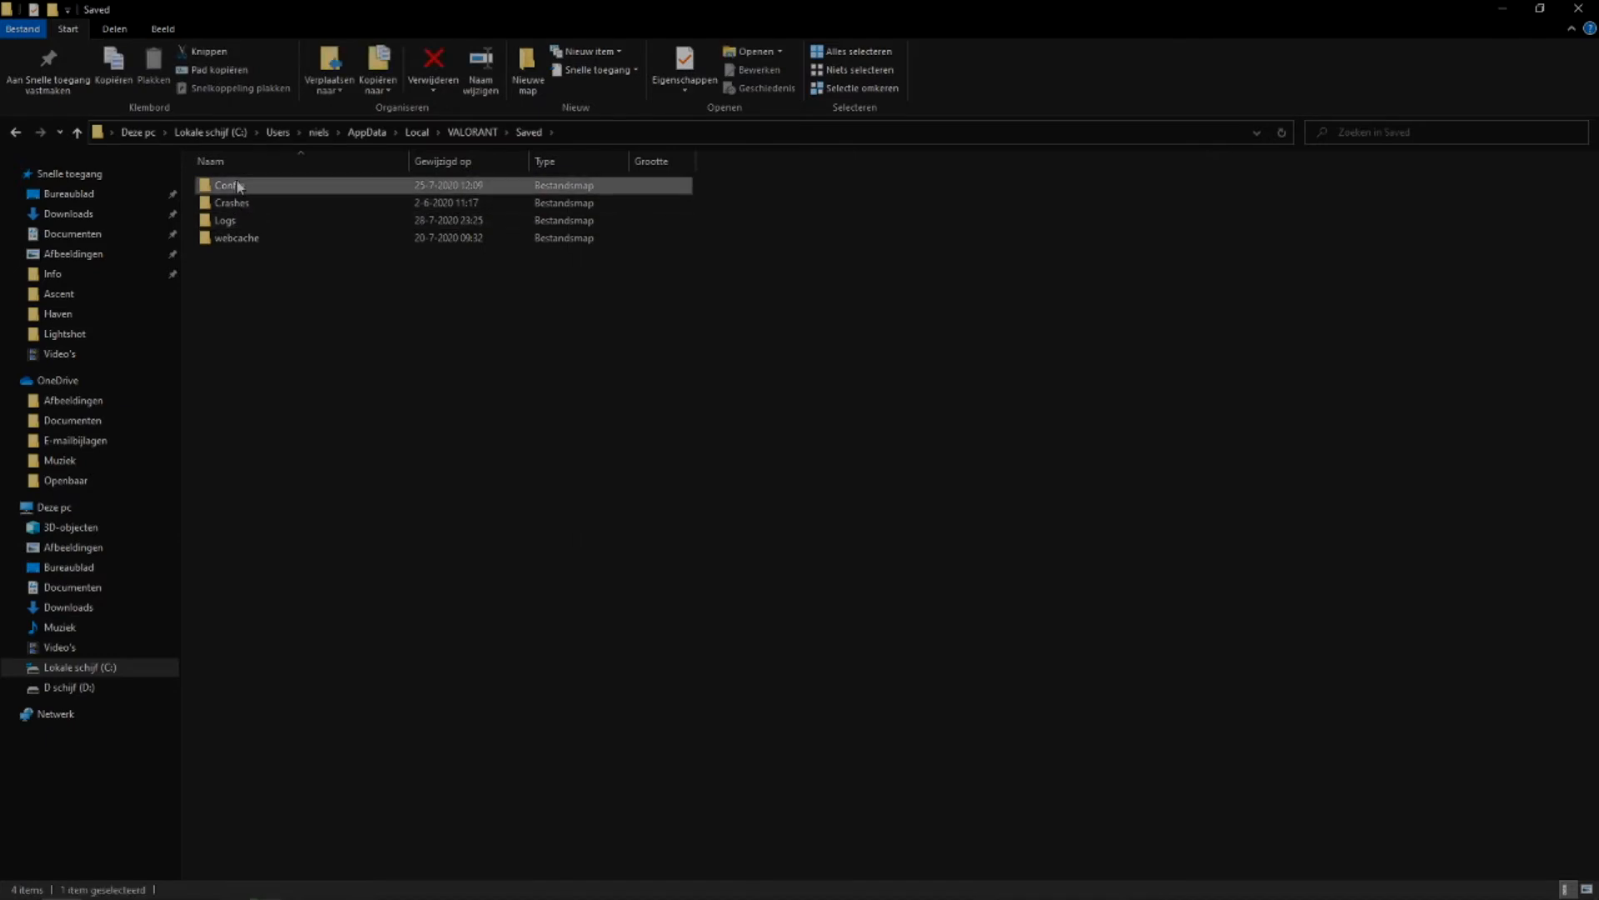
double_click(239, 187)
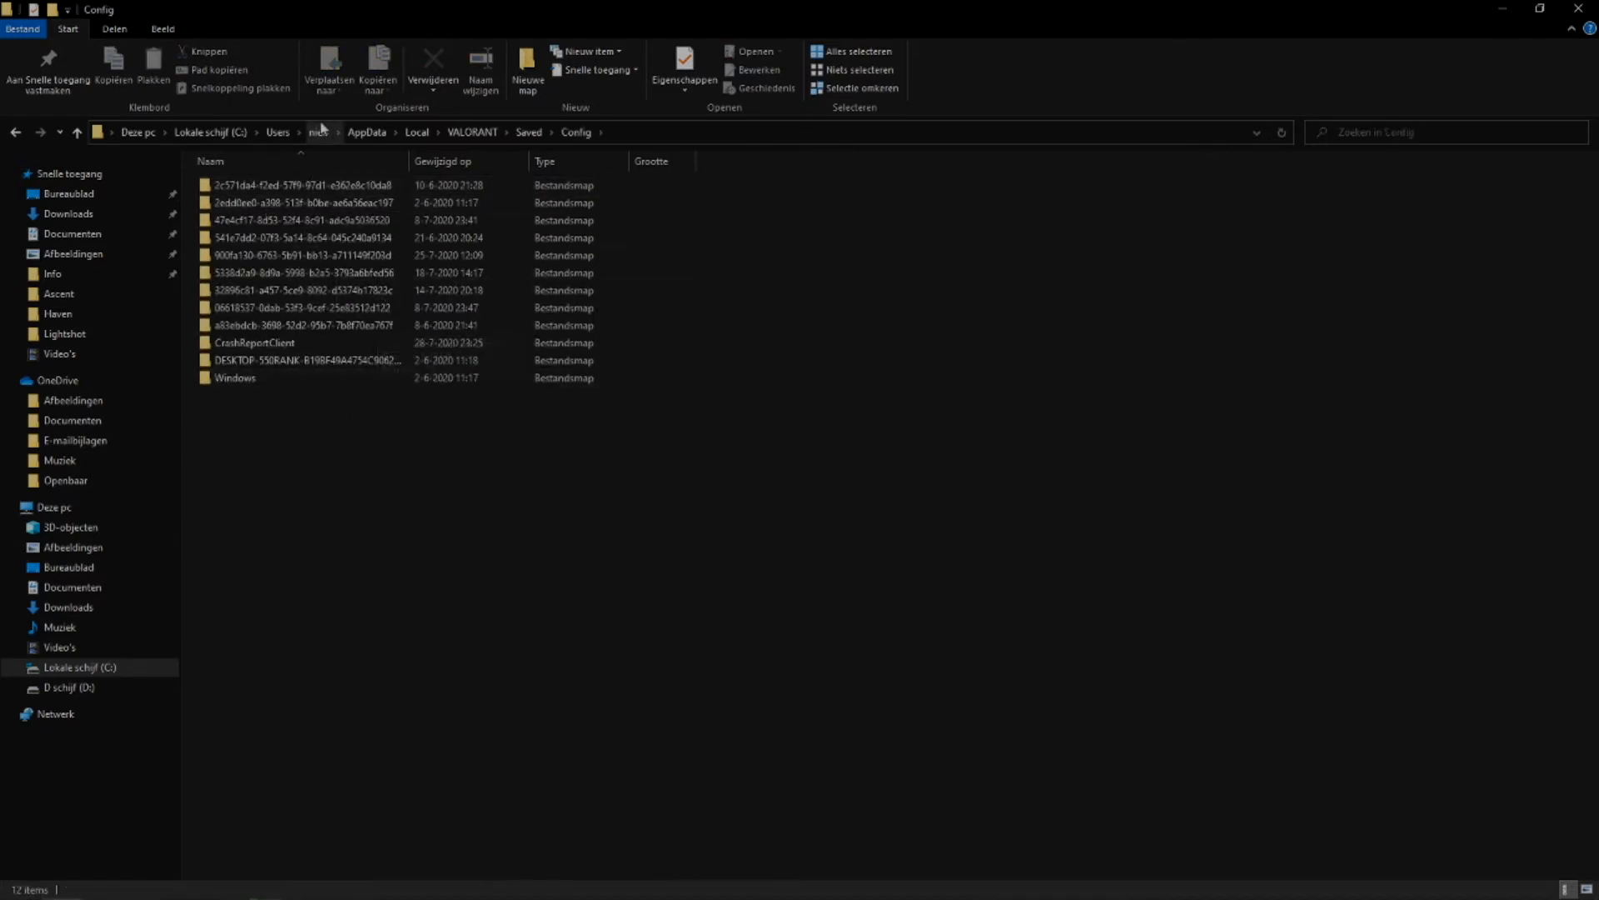
Open the GameUserSettings file from the Windows subfolder of the first ID-named Config folder and bring its window into view.
double_click(303, 184)
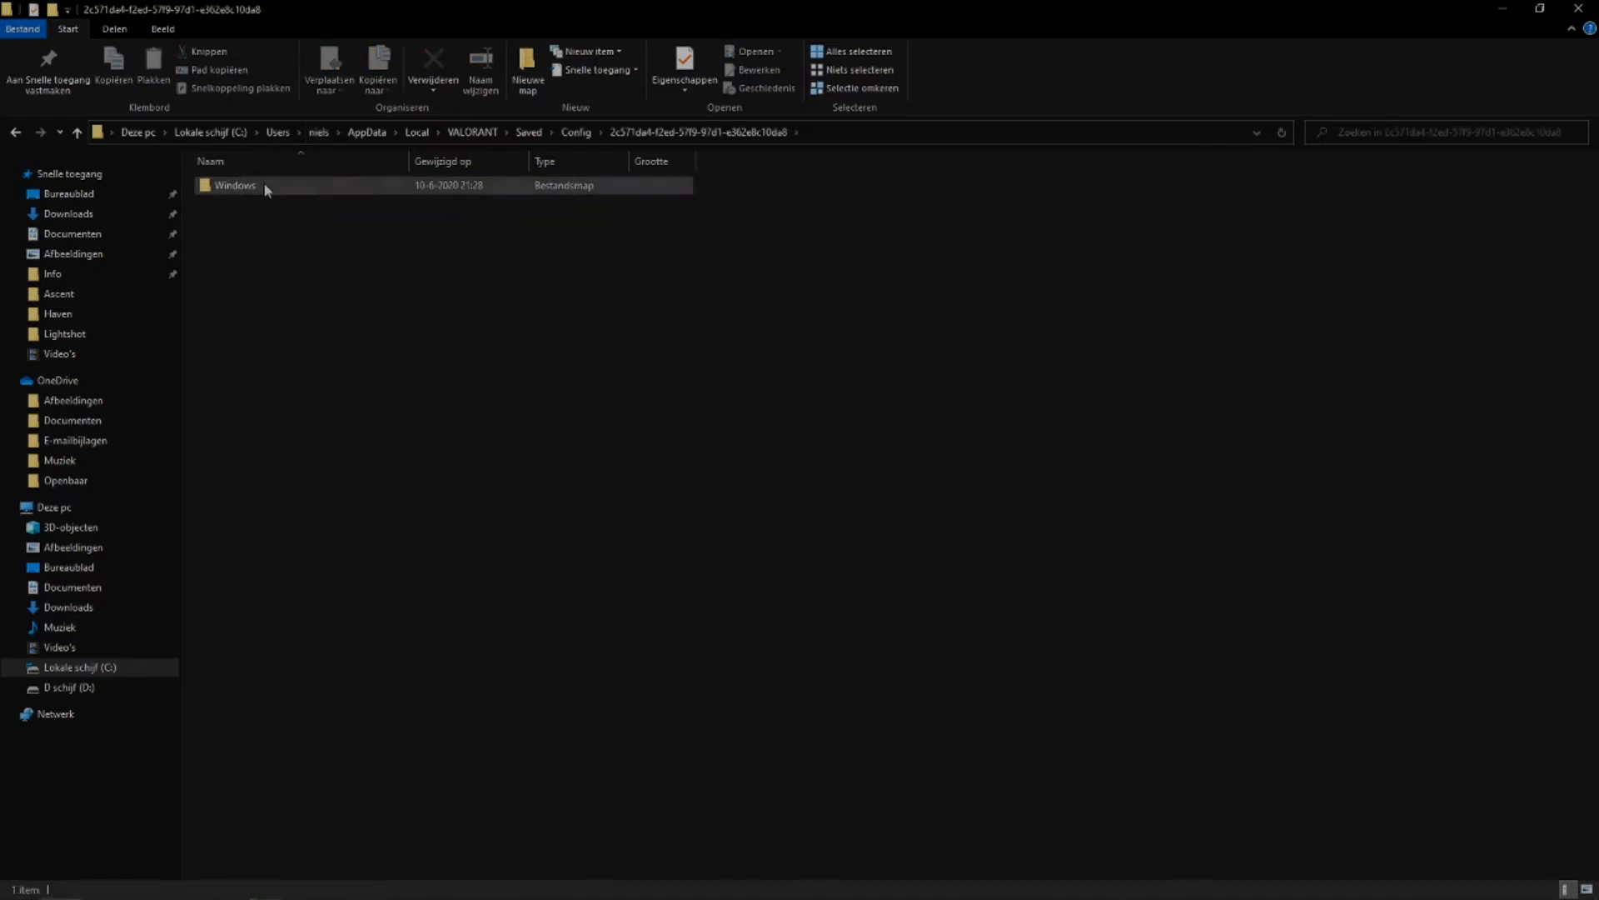
double_click(266, 188)
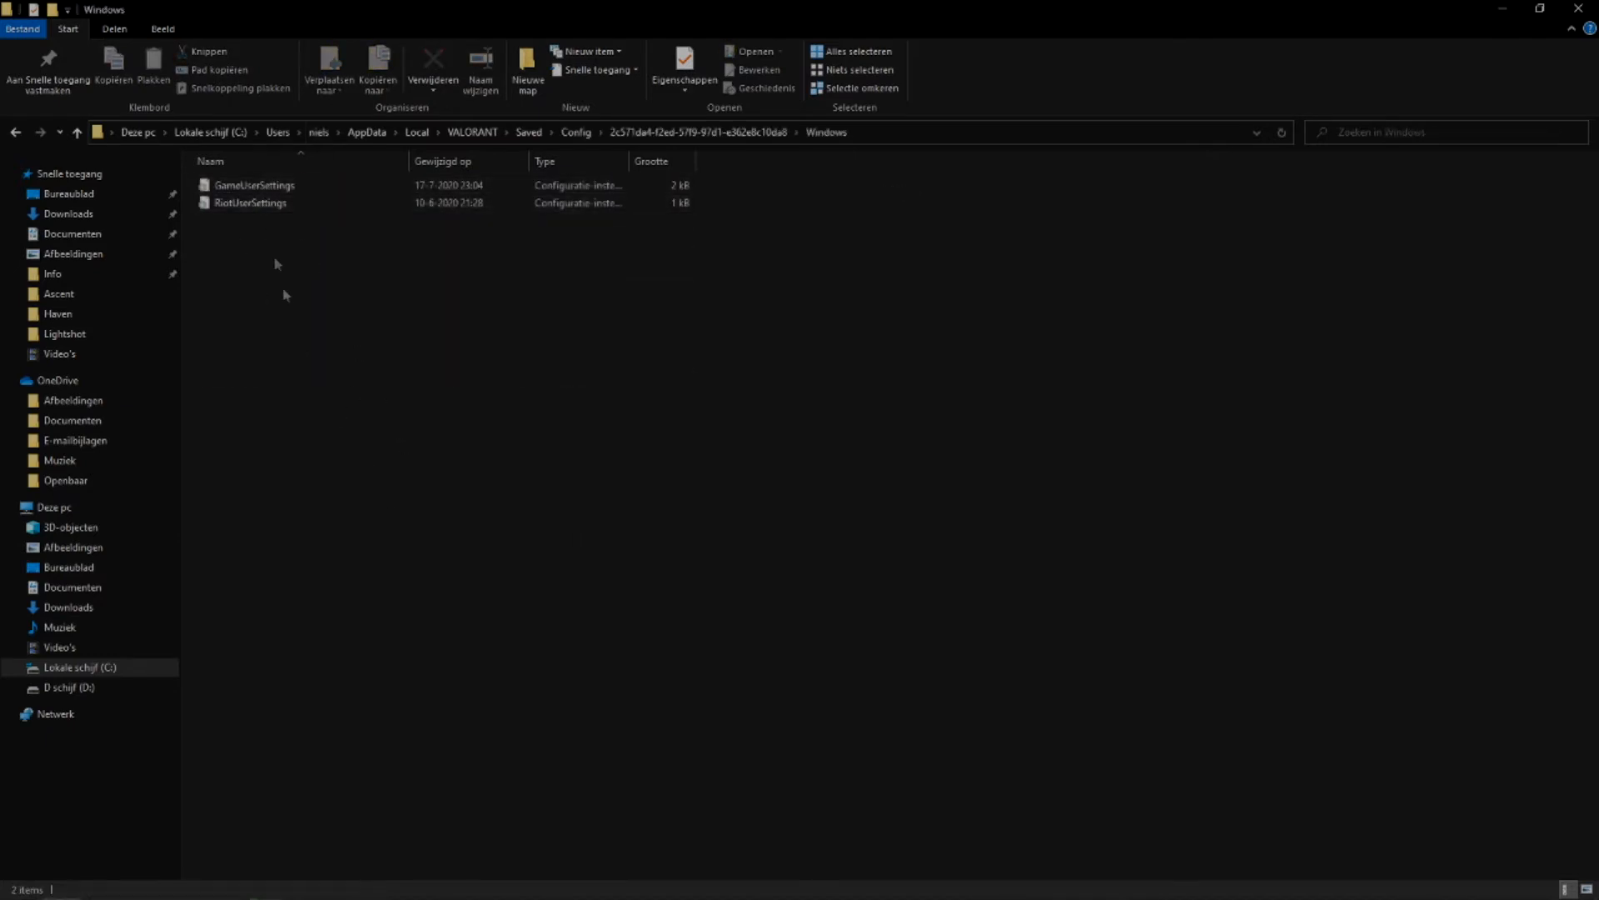
click(232, 190)
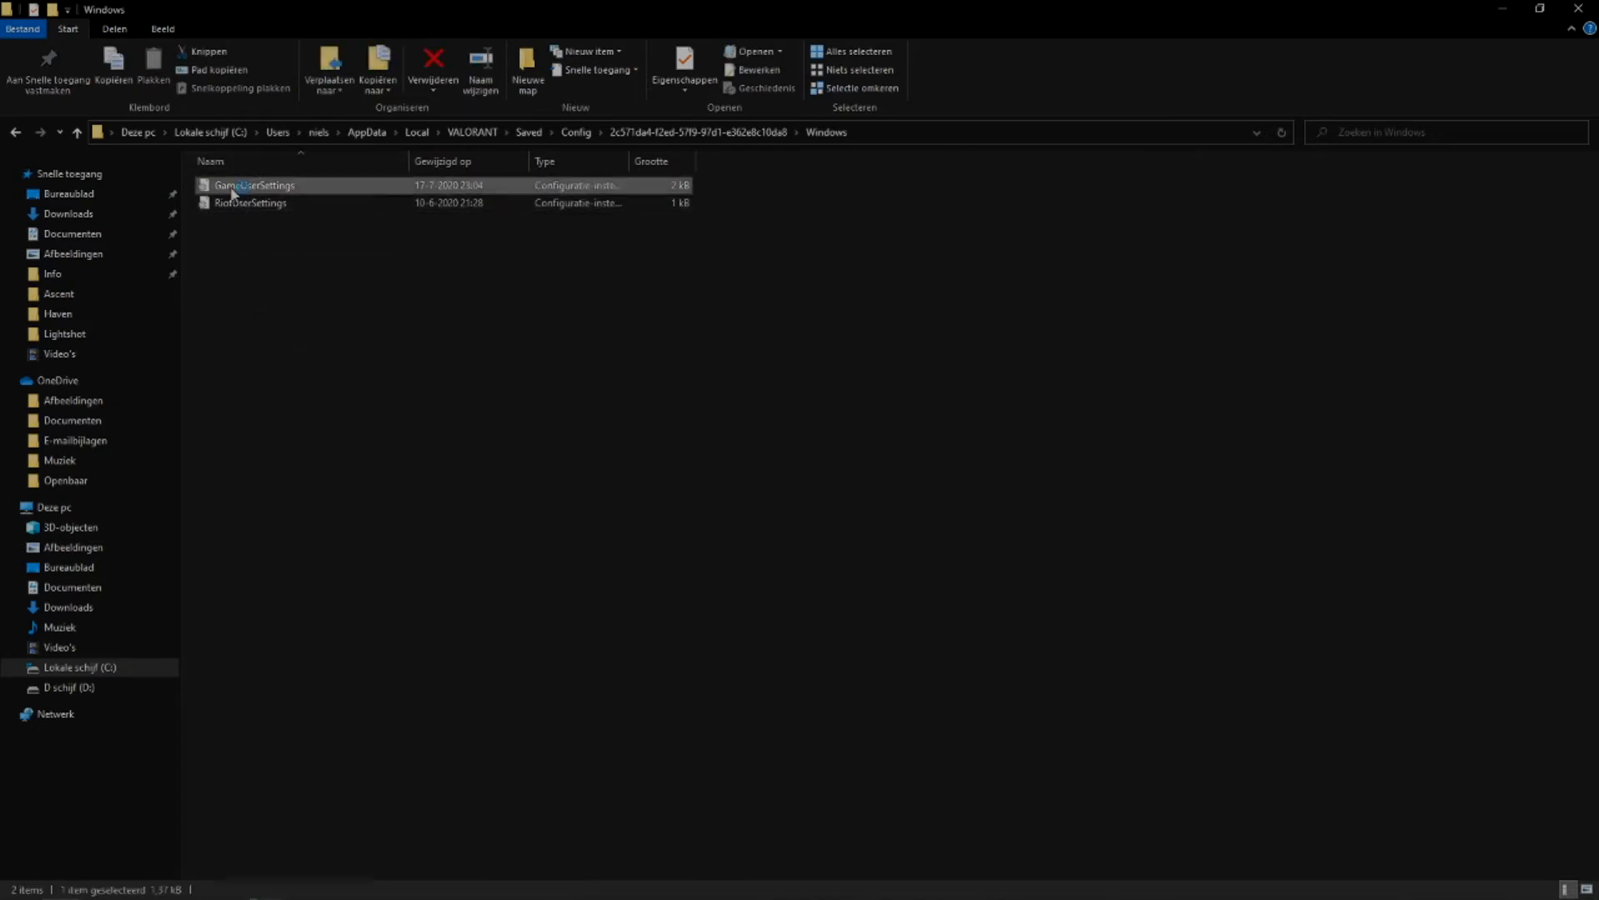
double_click(232, 189)
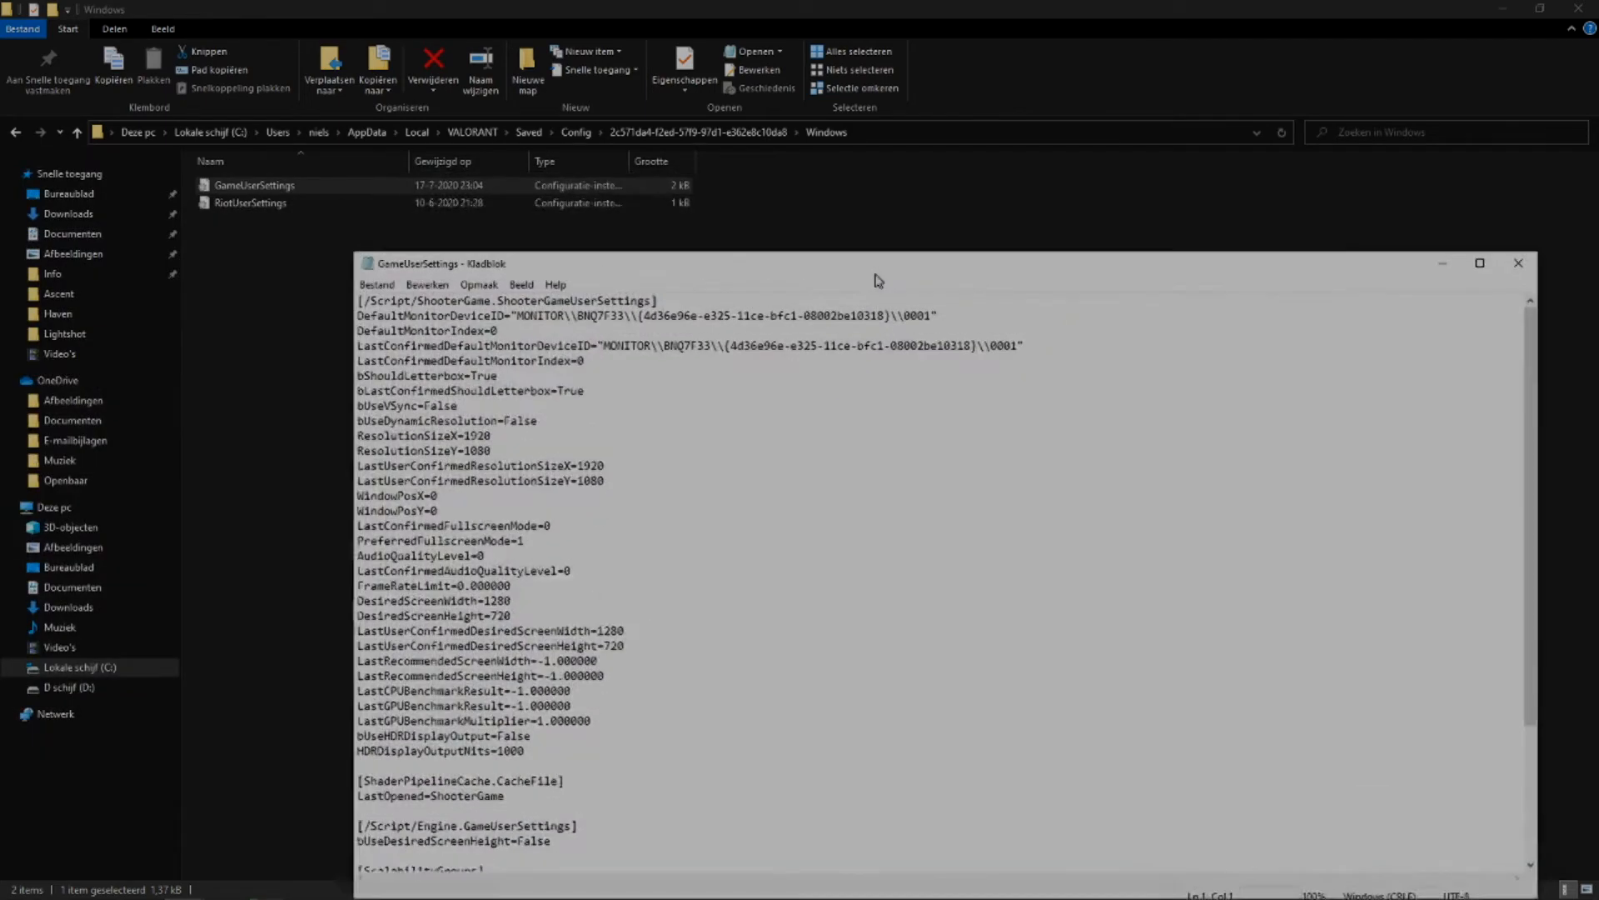
drag(878, 281, 910, 120)
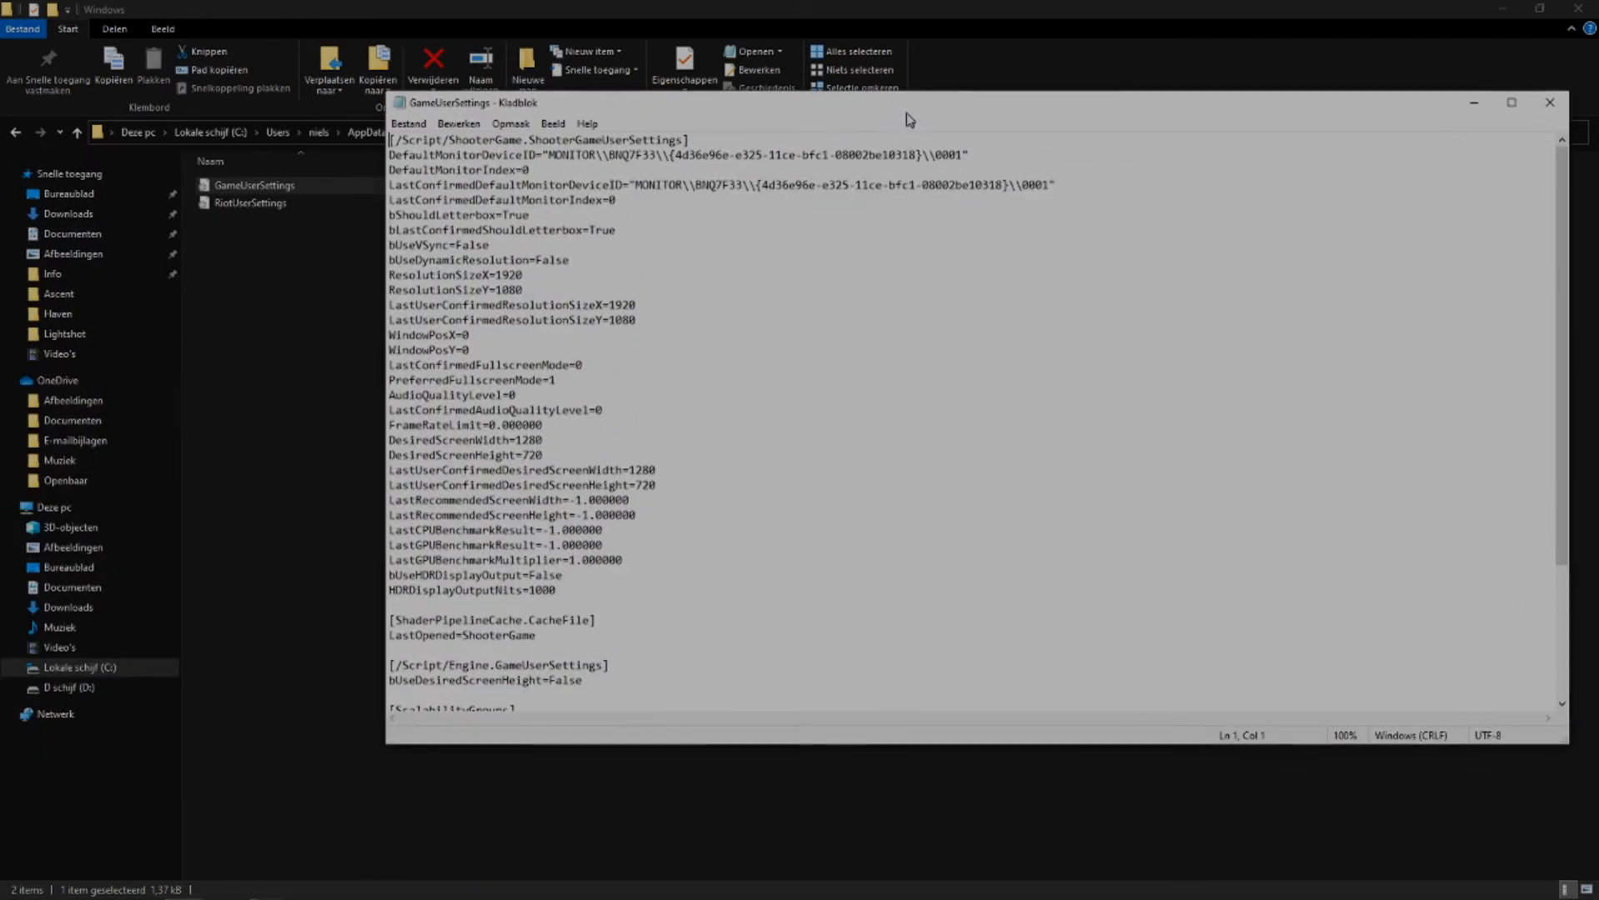
Set sg.ResolutionQuality under ScalabilityGroups to 80.000000.
scroll(545, 327, down, 4)
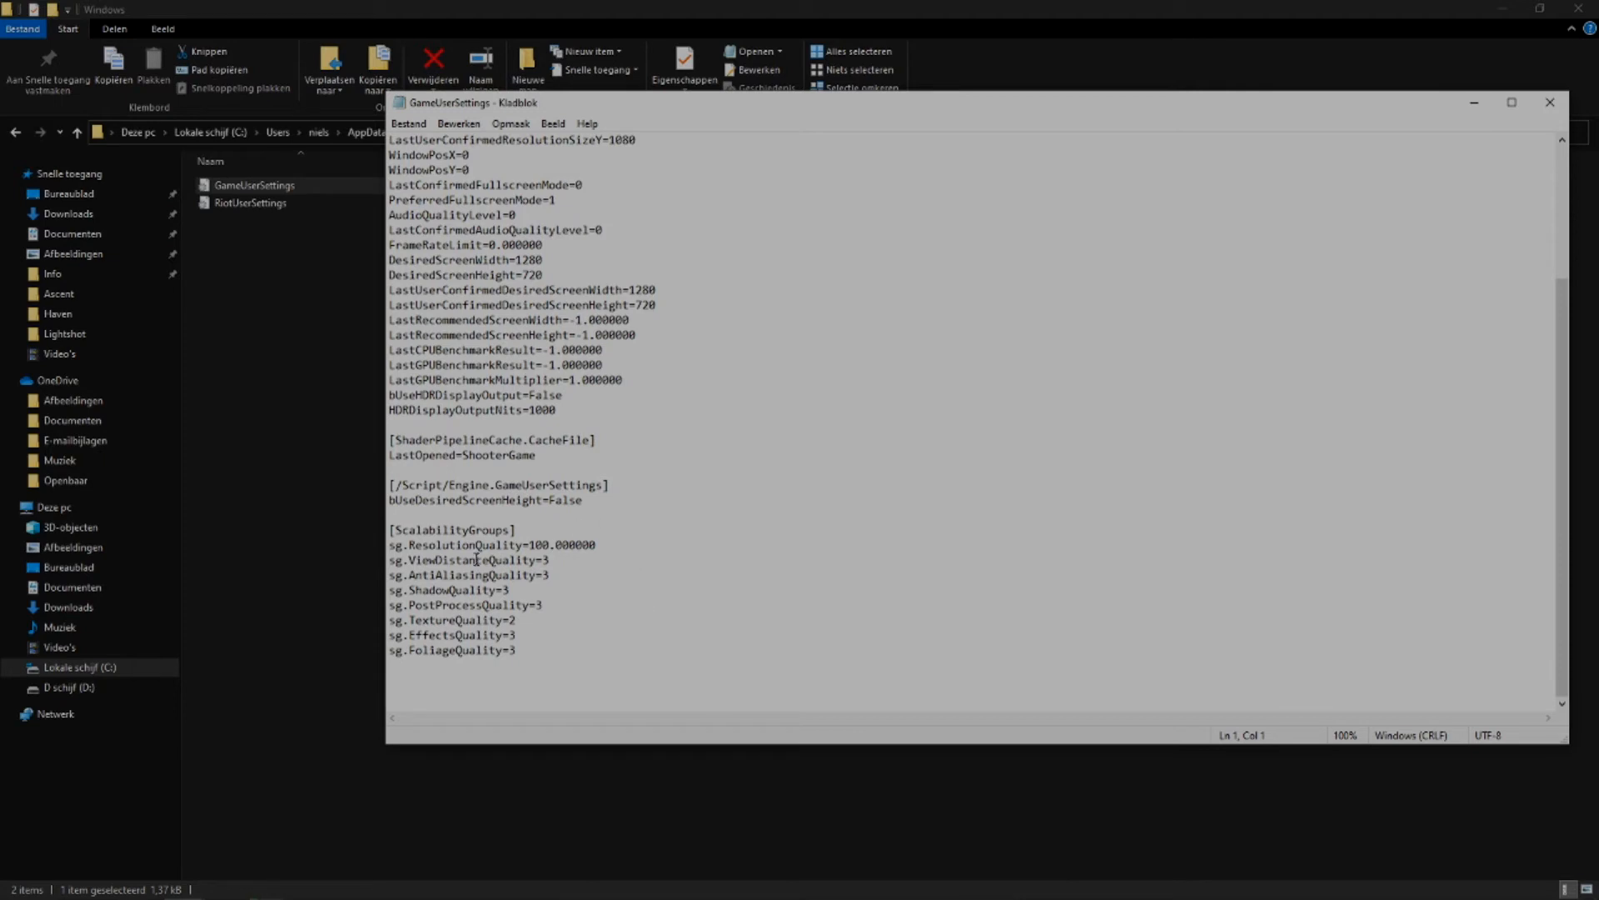
drag(537, 529, 381, 534)
click(625, 606)
drag(550, 546, 528, 546)
text(80)
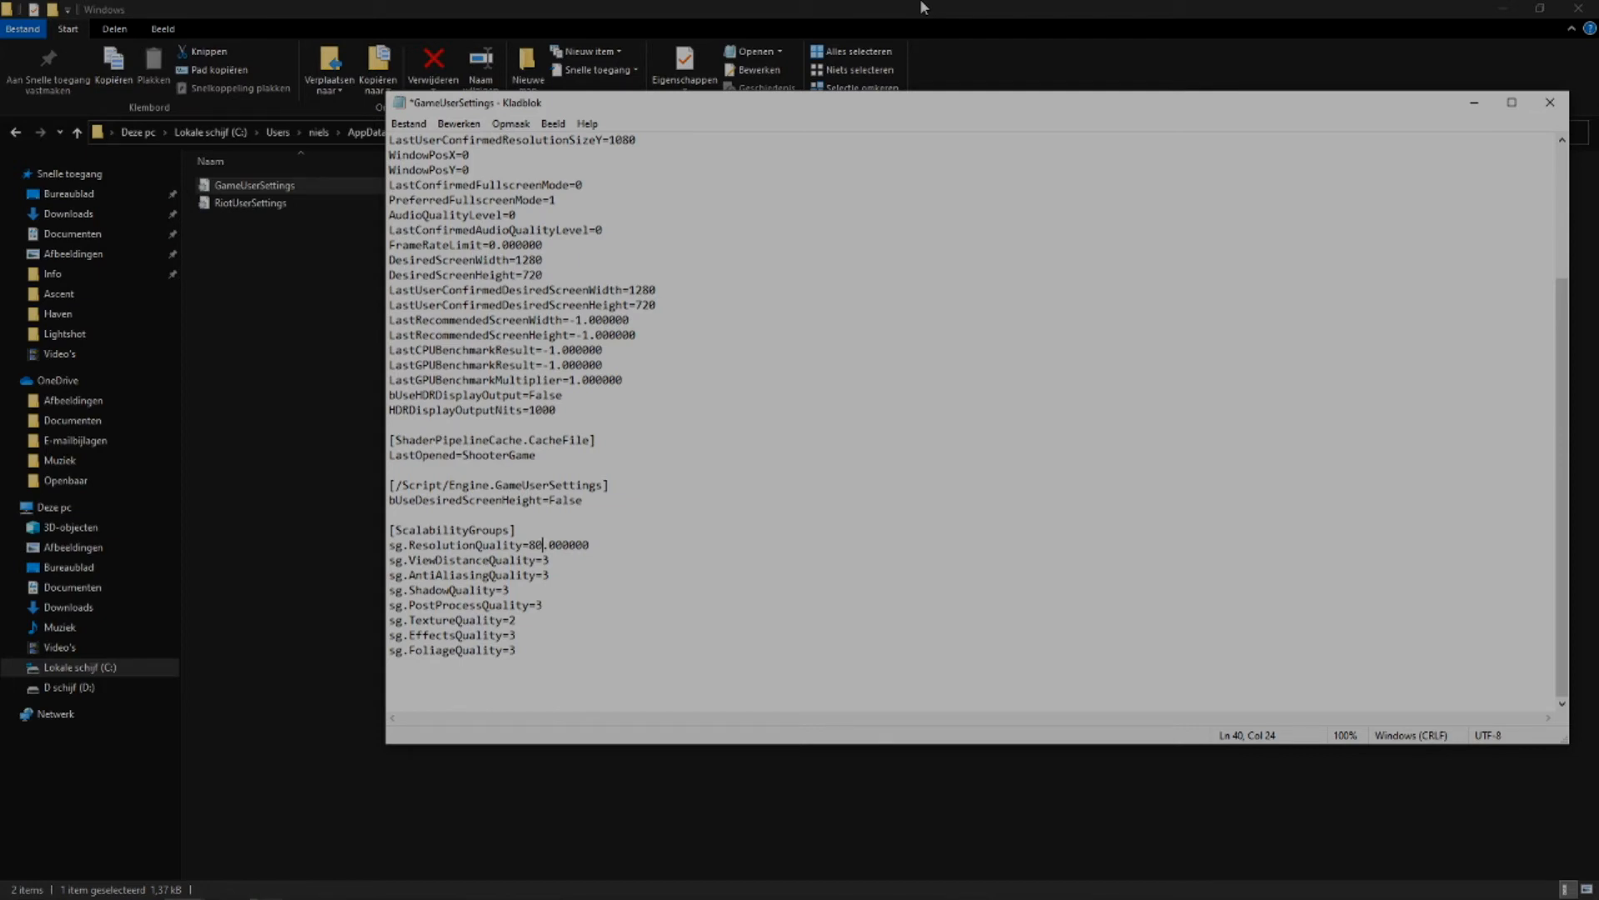
Try 100 and 60 as the sg.ResolutionQuality value, and set it back to 100.
key(BackSpace)
key(BackSpace)
text(100)
key(BackSpace)
key(BackSpace)
key(BackSpace)
text(60)
key(BackSpace)
key(BackSpace)
text(100)
Close the GameUserSettings file and answer the closing dialog.
click(410, 126)
click(1558, 109)
click(1558, 110)
click(897, 469)
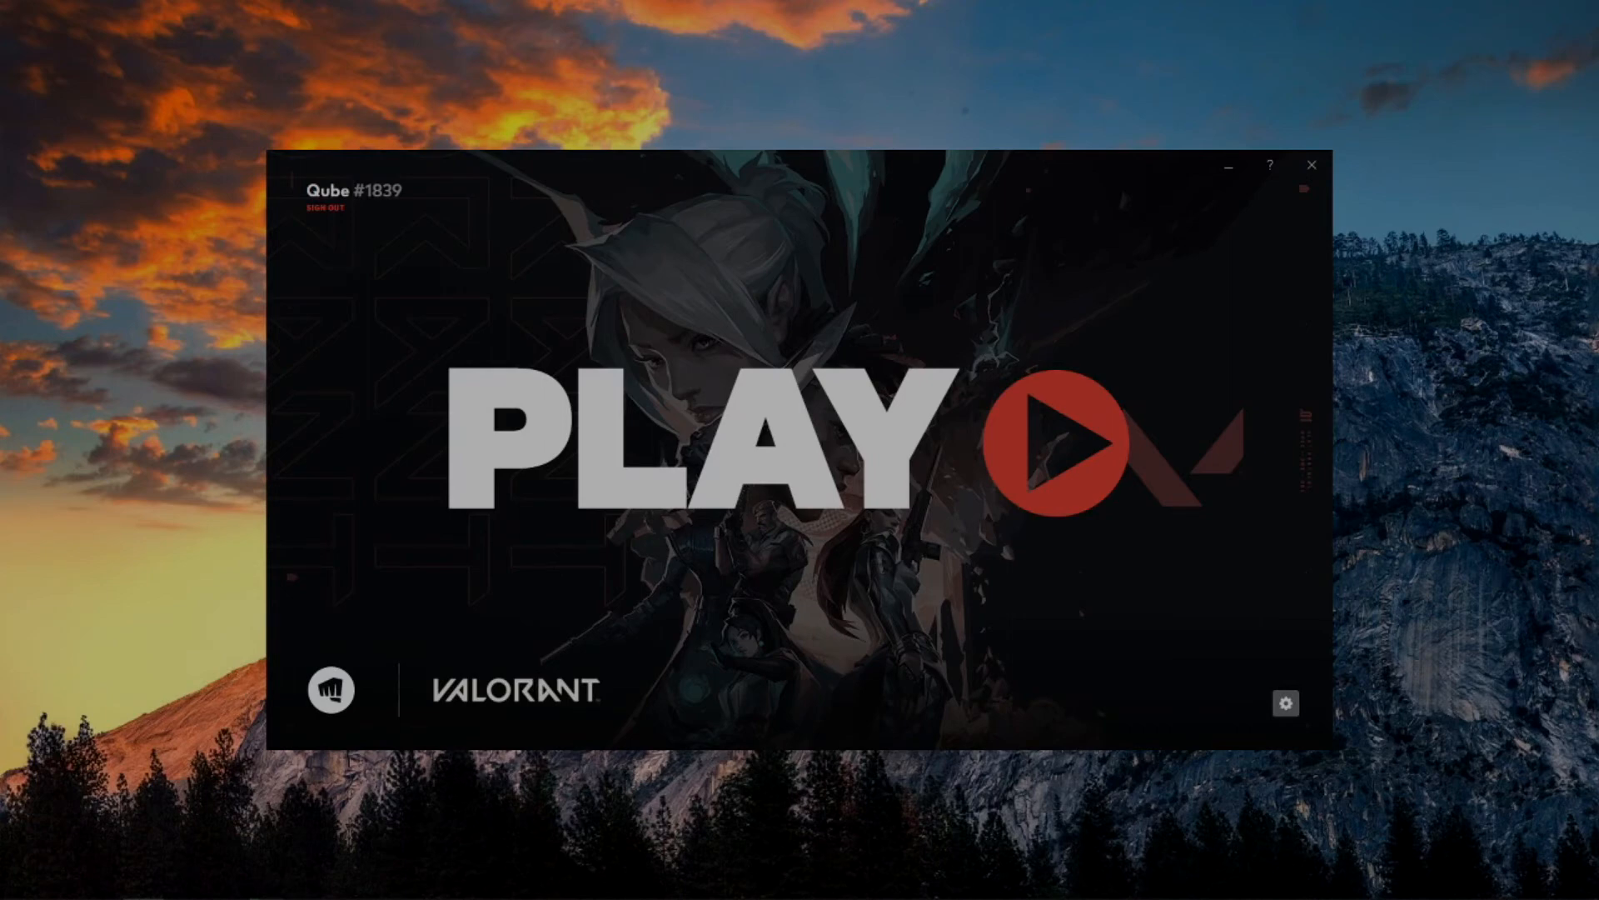
Switch to the VALORANT launcher, start the game, and open its video settings.
click(851, 441)
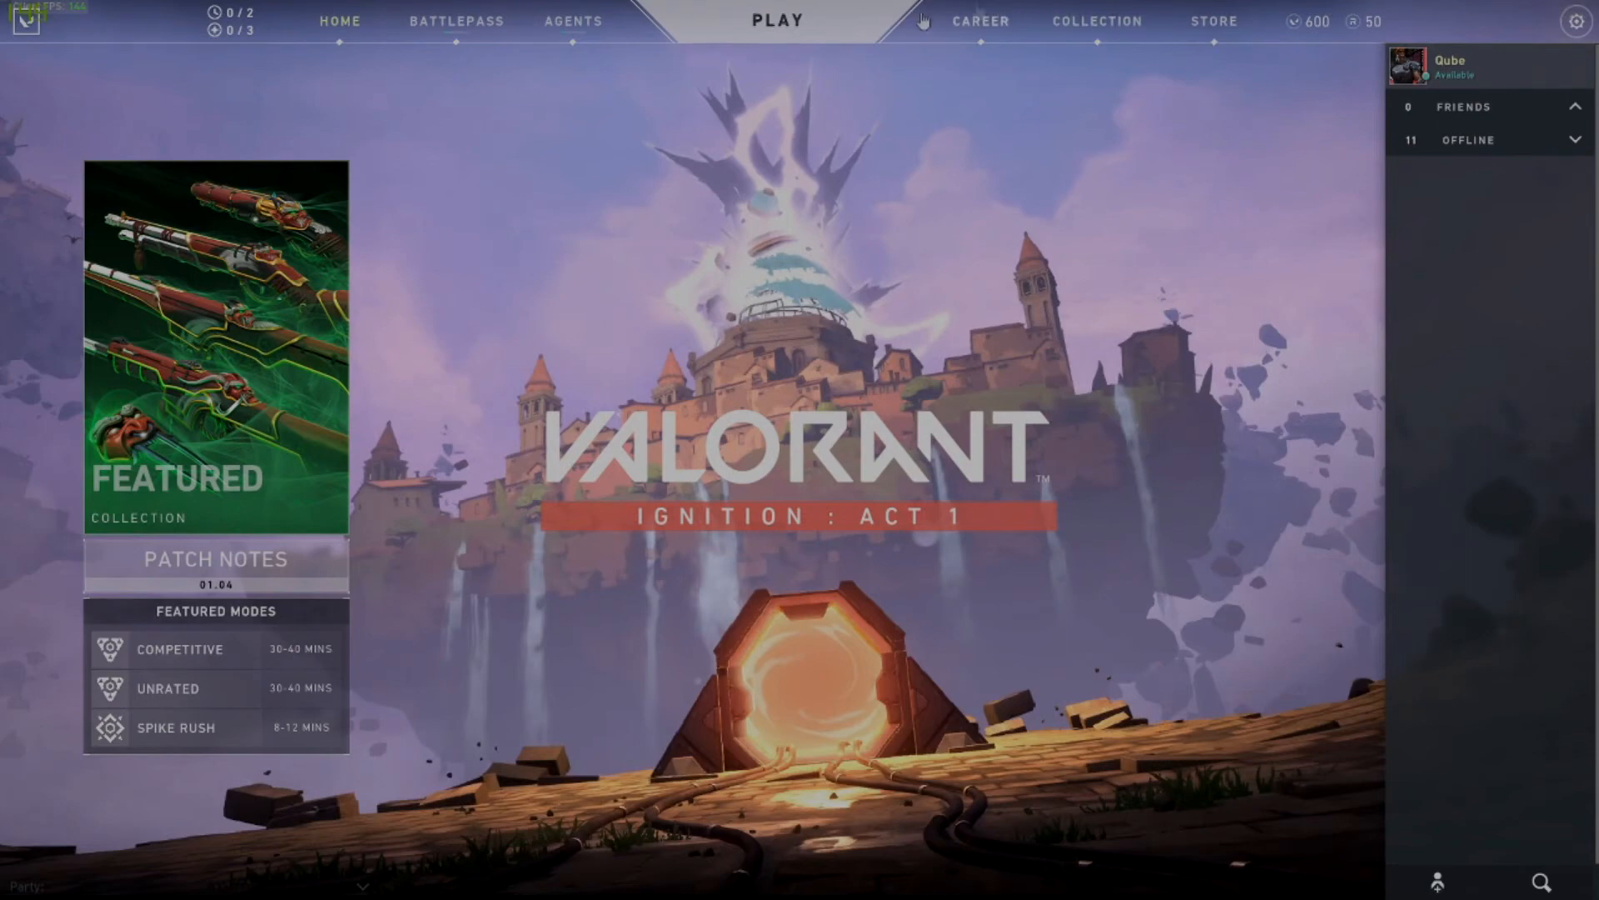
click(1580, 17)
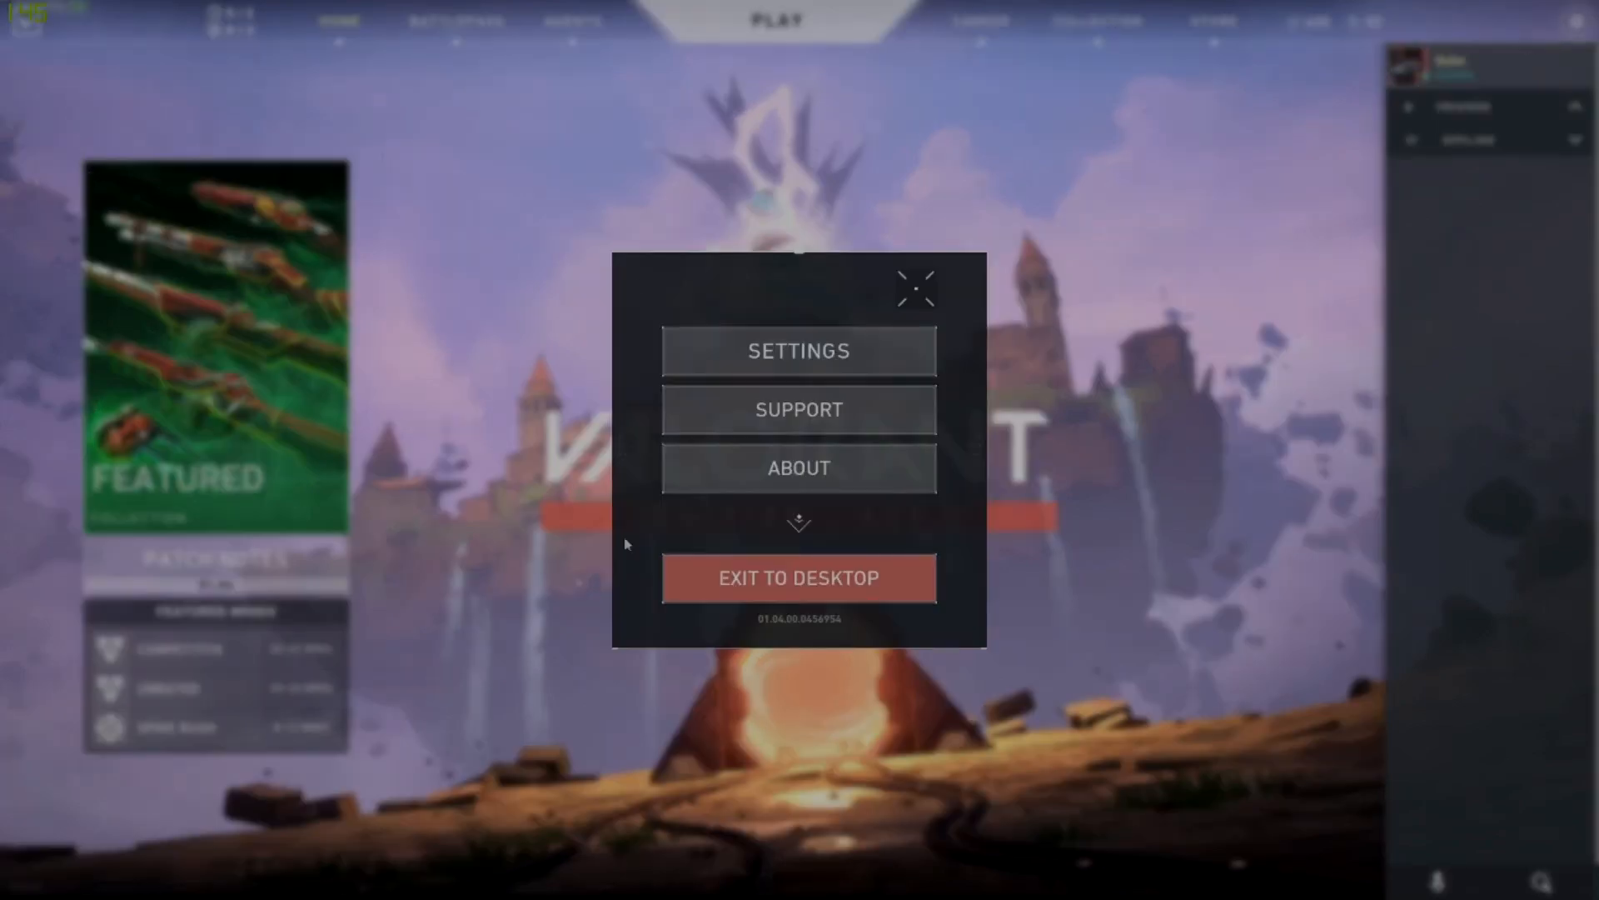
click(842, 354)
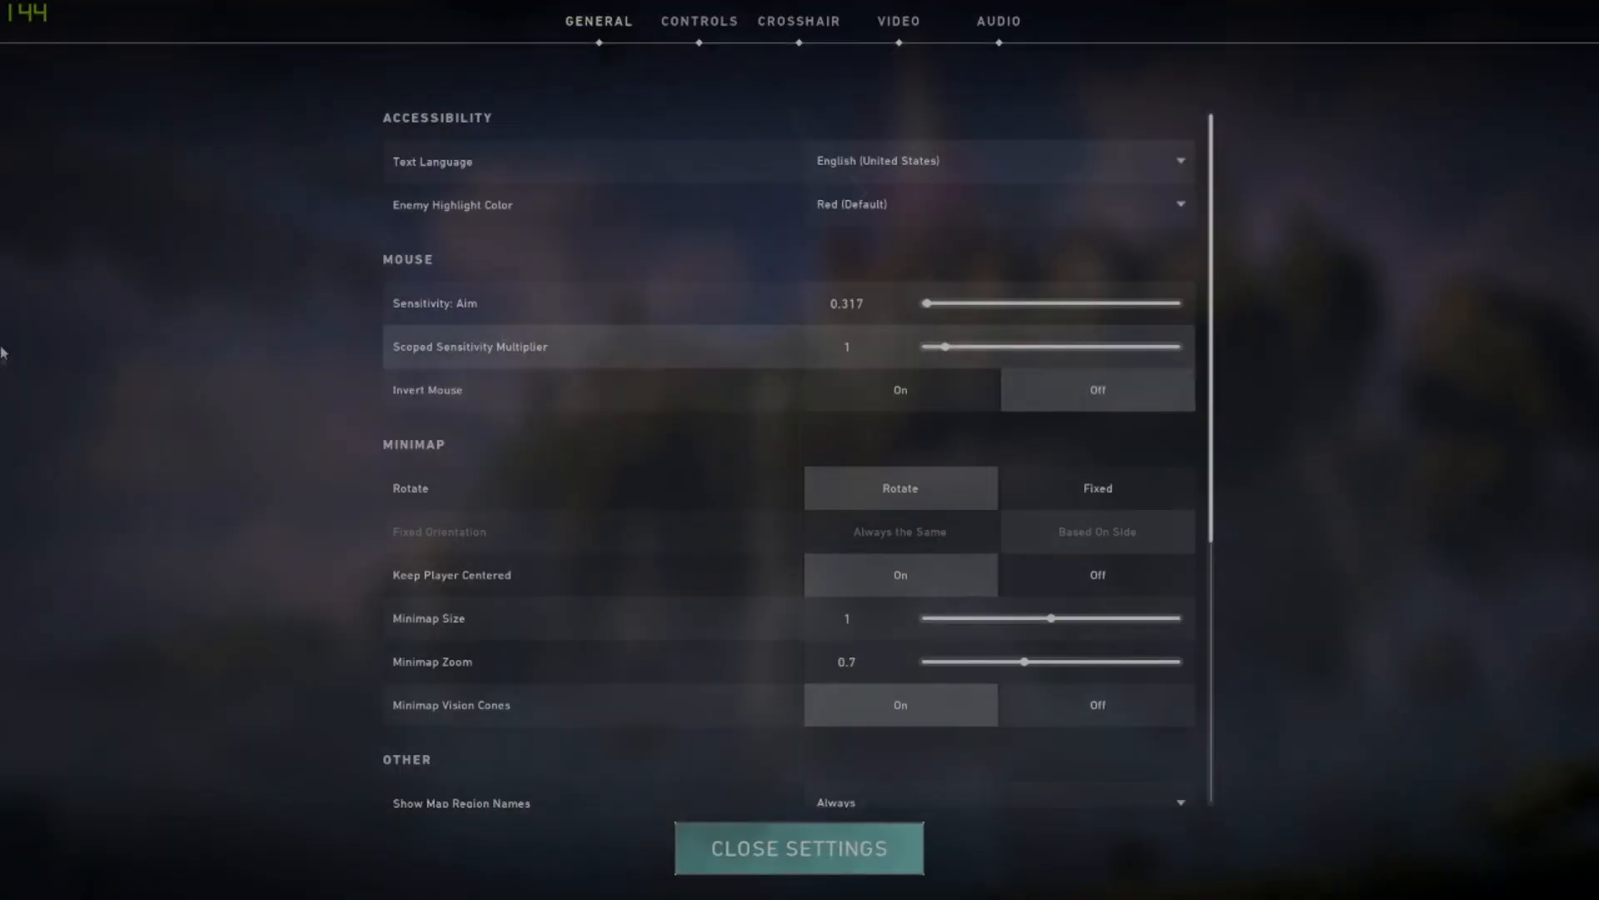
click(691, 38)
click(899, 23)
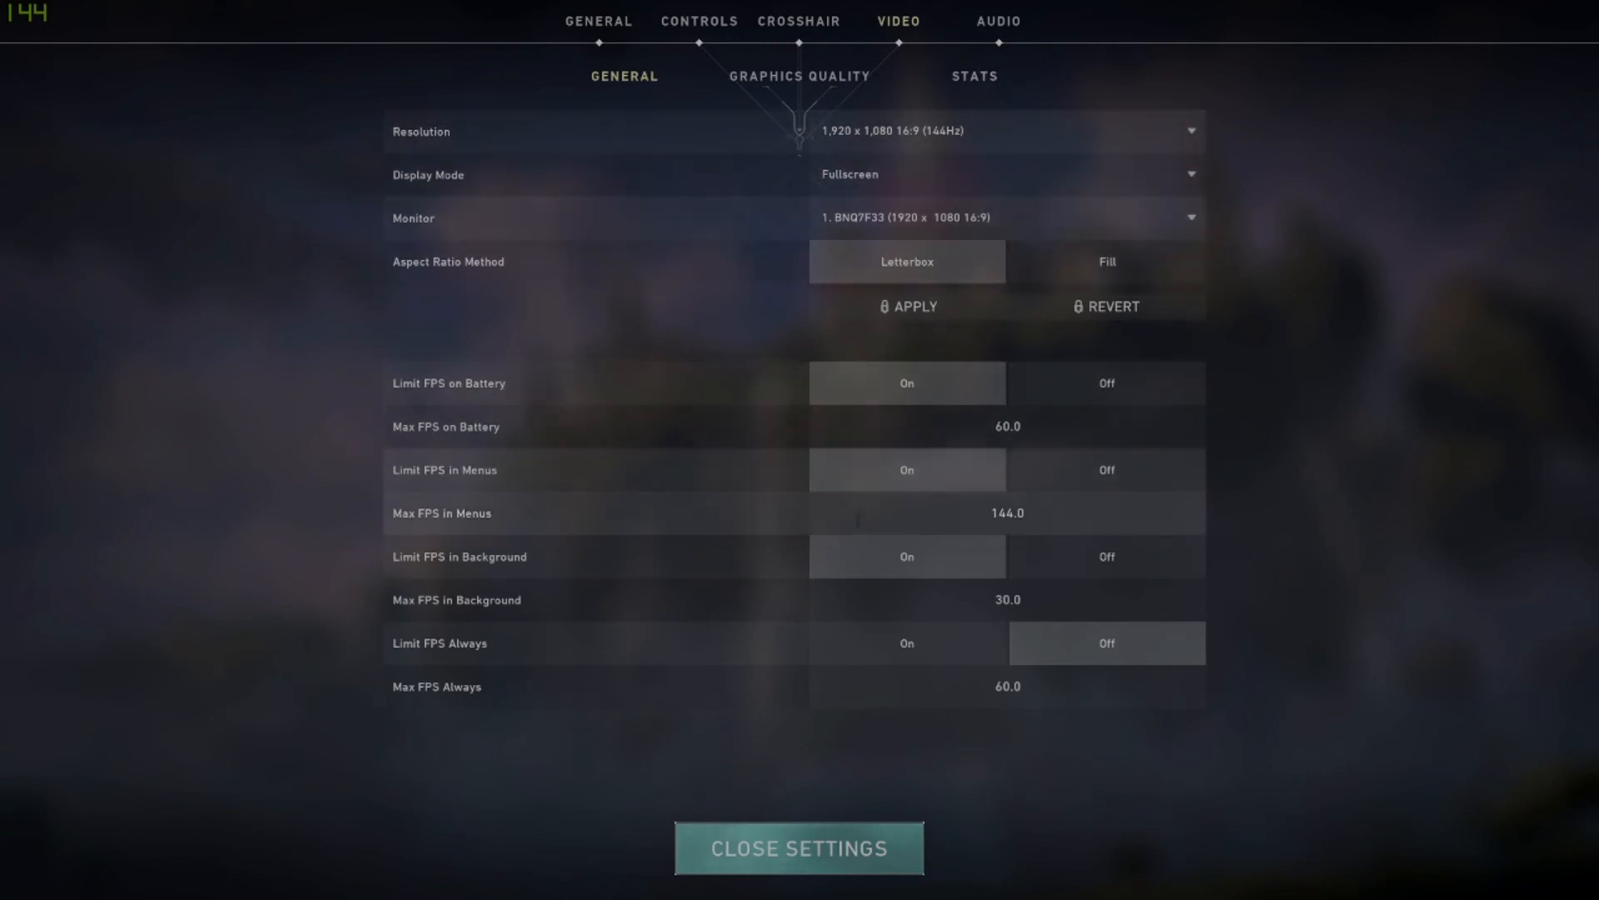
Turn off Limit FPS in Menus, Limit FPS in Background and Limit FPS on Battery, and close the settings.
click(1117, 489)
click(1110, 557)
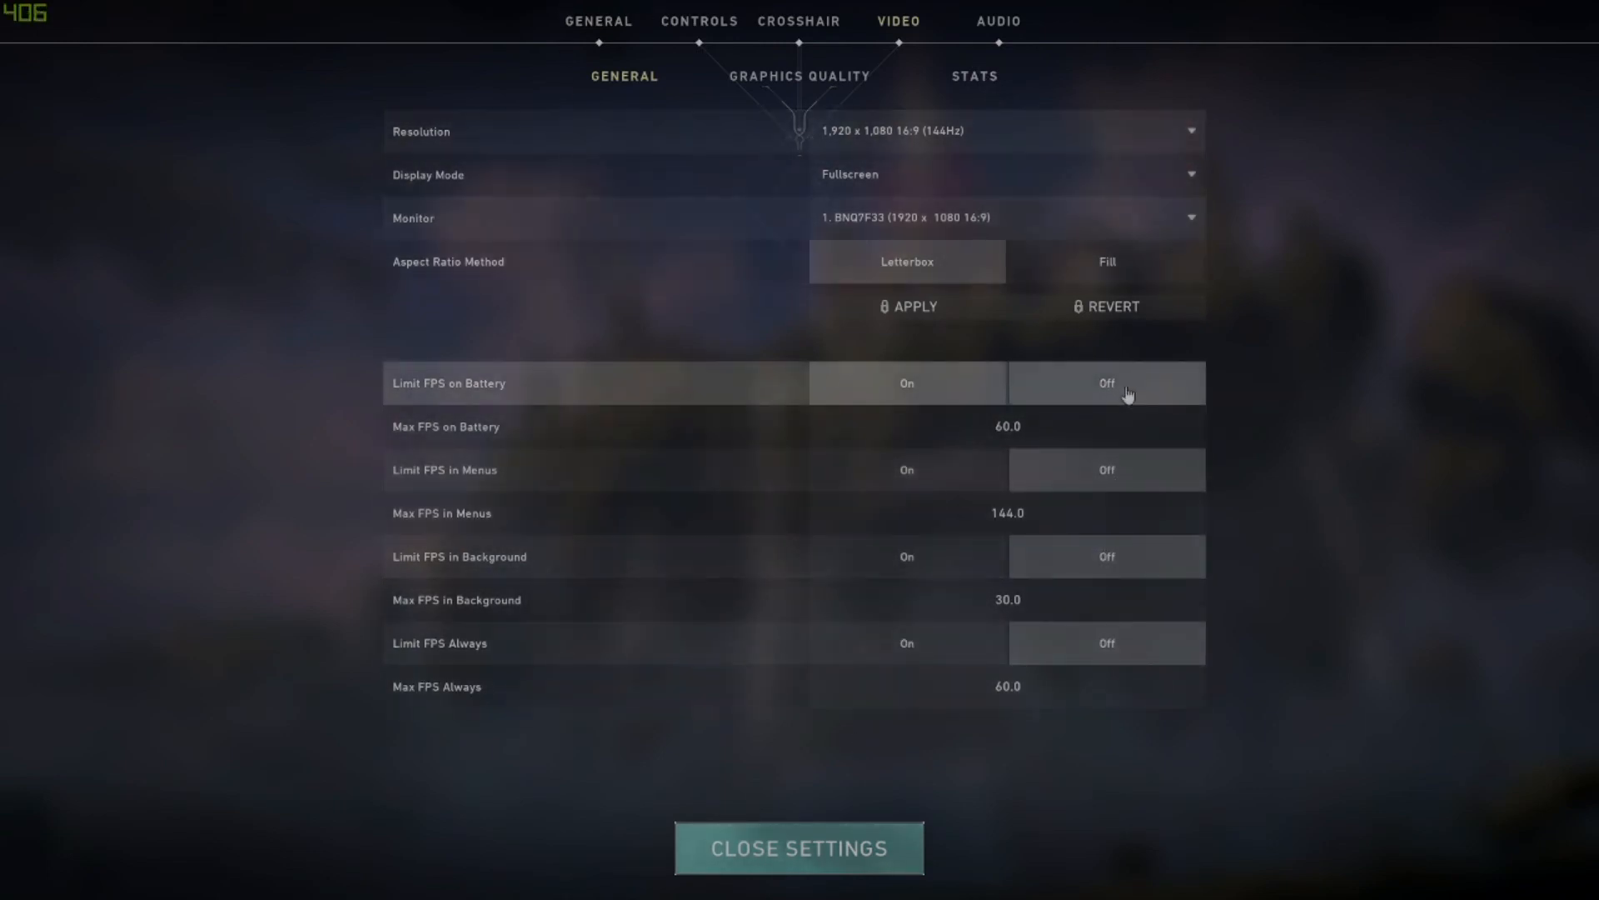
click(1124, 400)
click(879, 873)
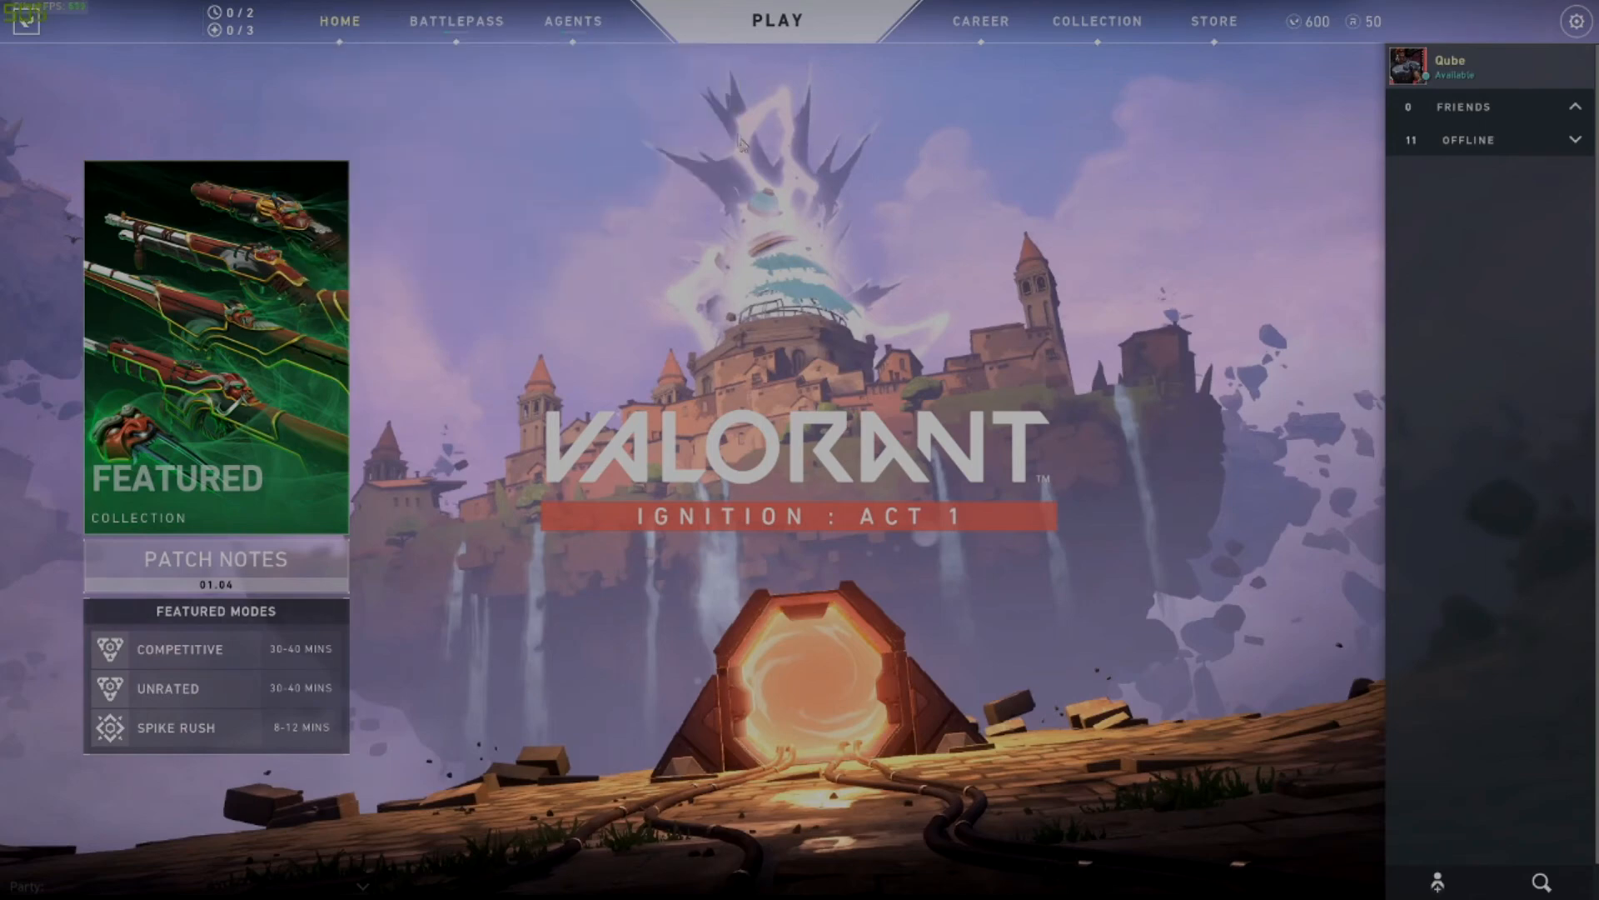
Reopen the video settings and set Anti-Aliasing to None in the graphics quality options.
click(1577, 21)
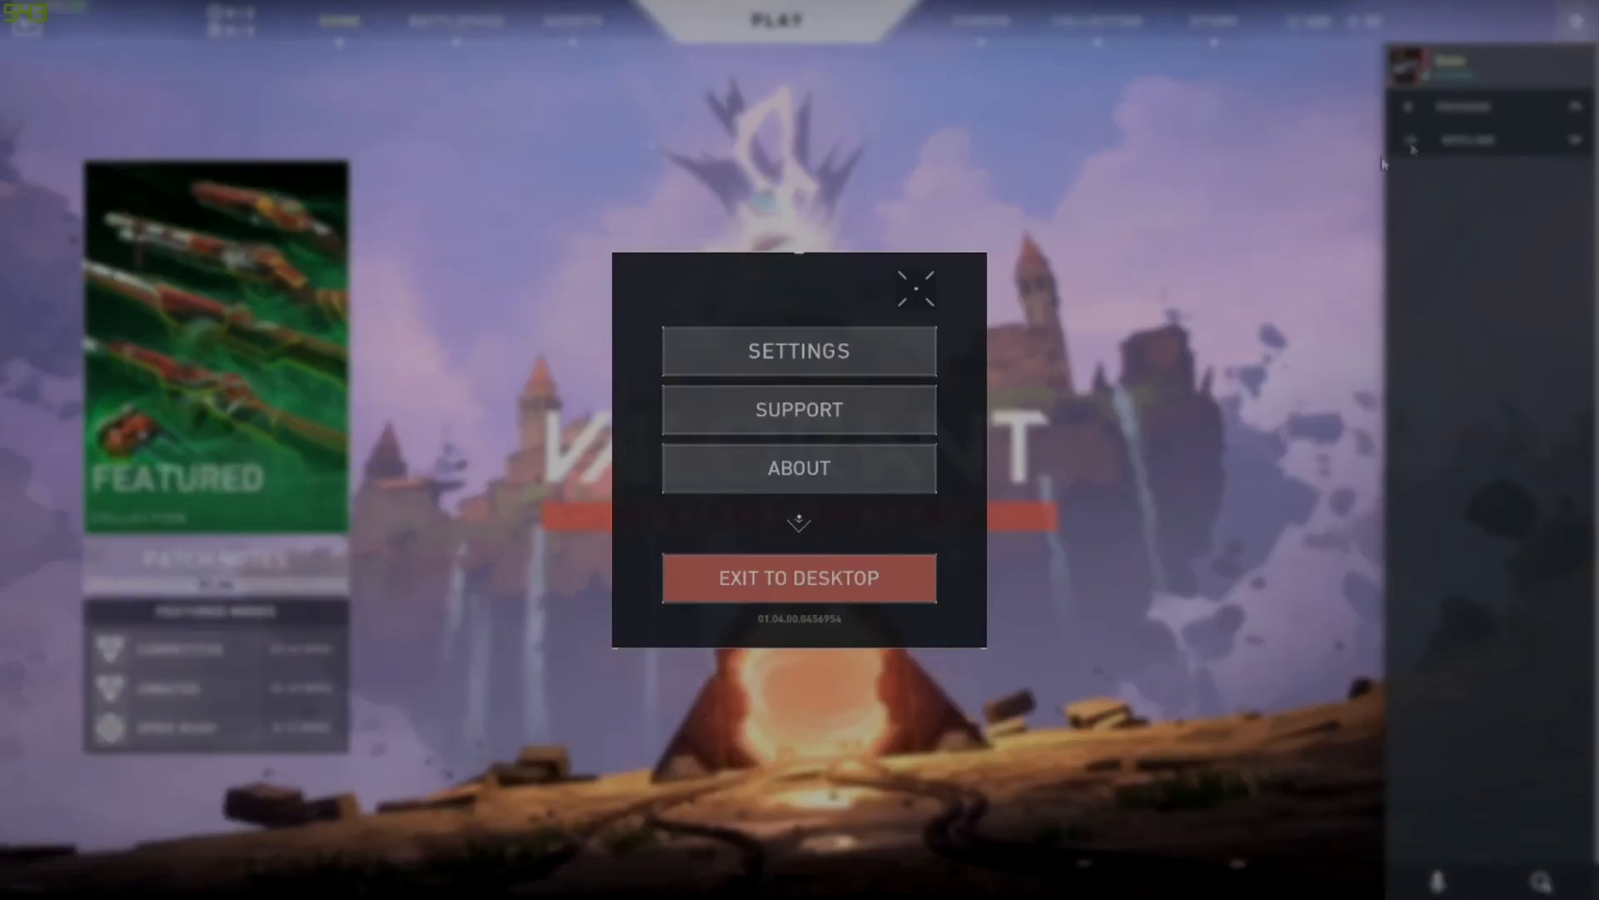
click(783, 352)
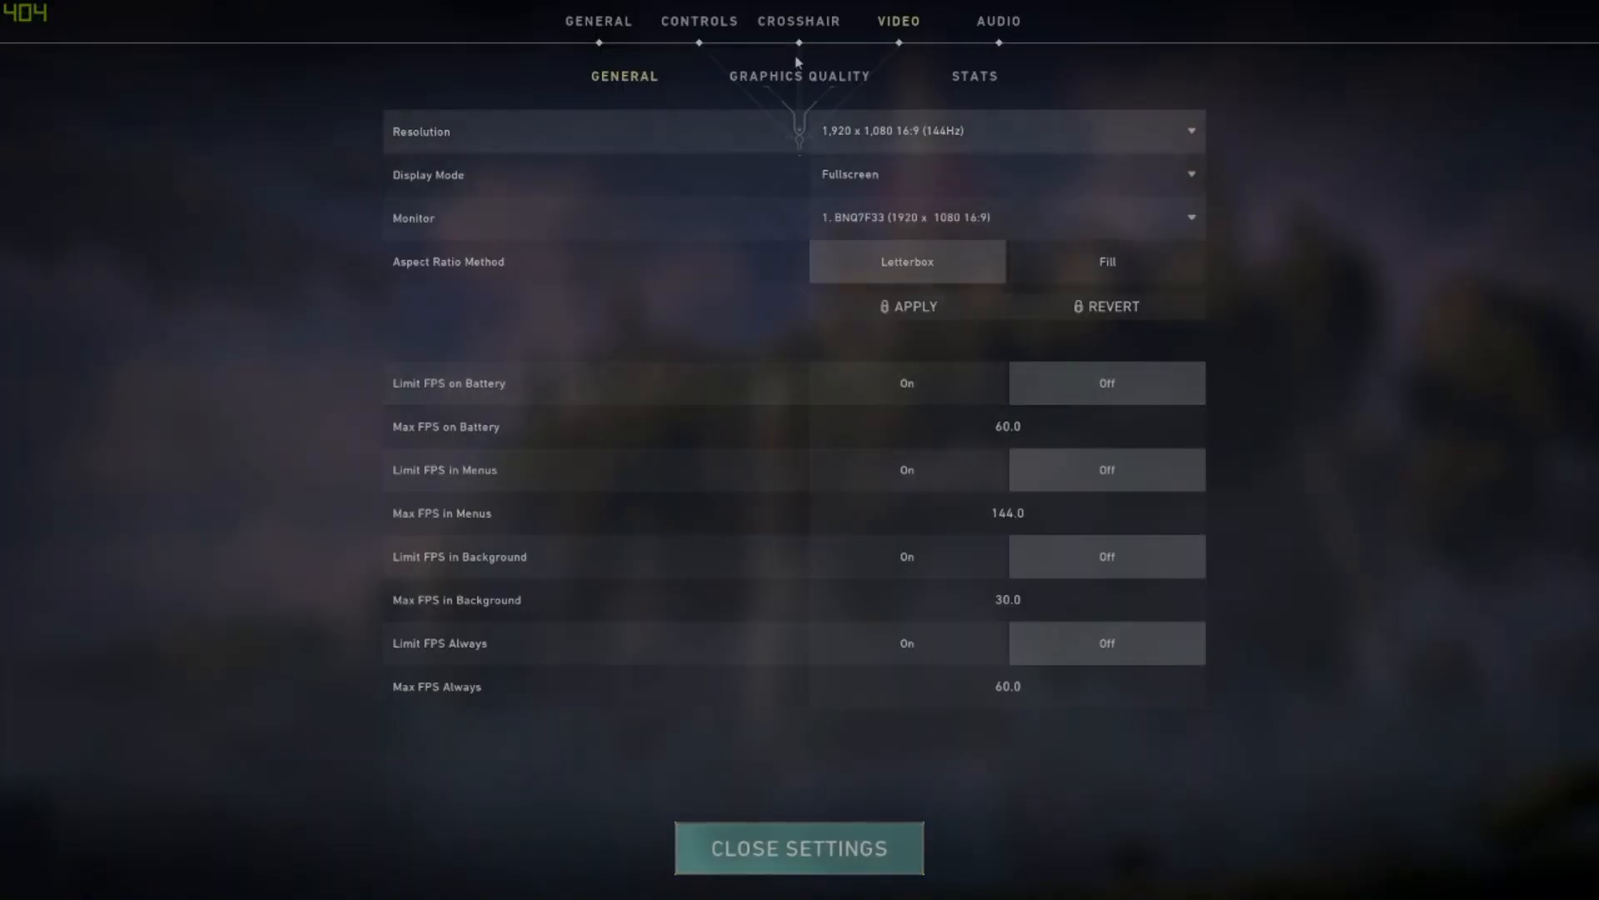
click(776, 79)
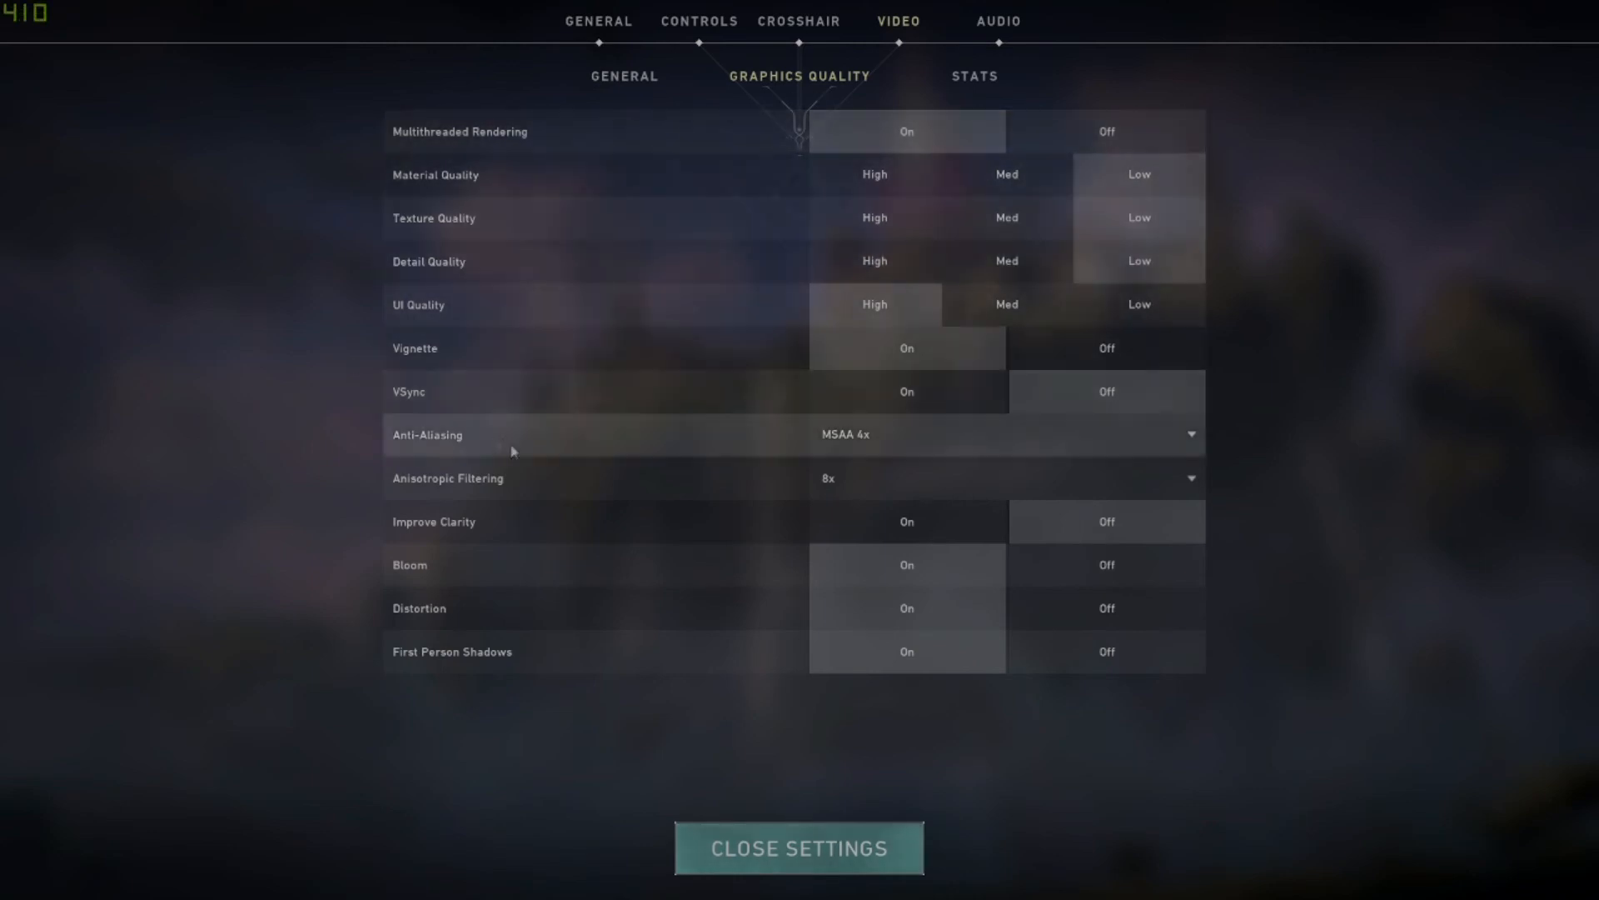
click(921, 428)
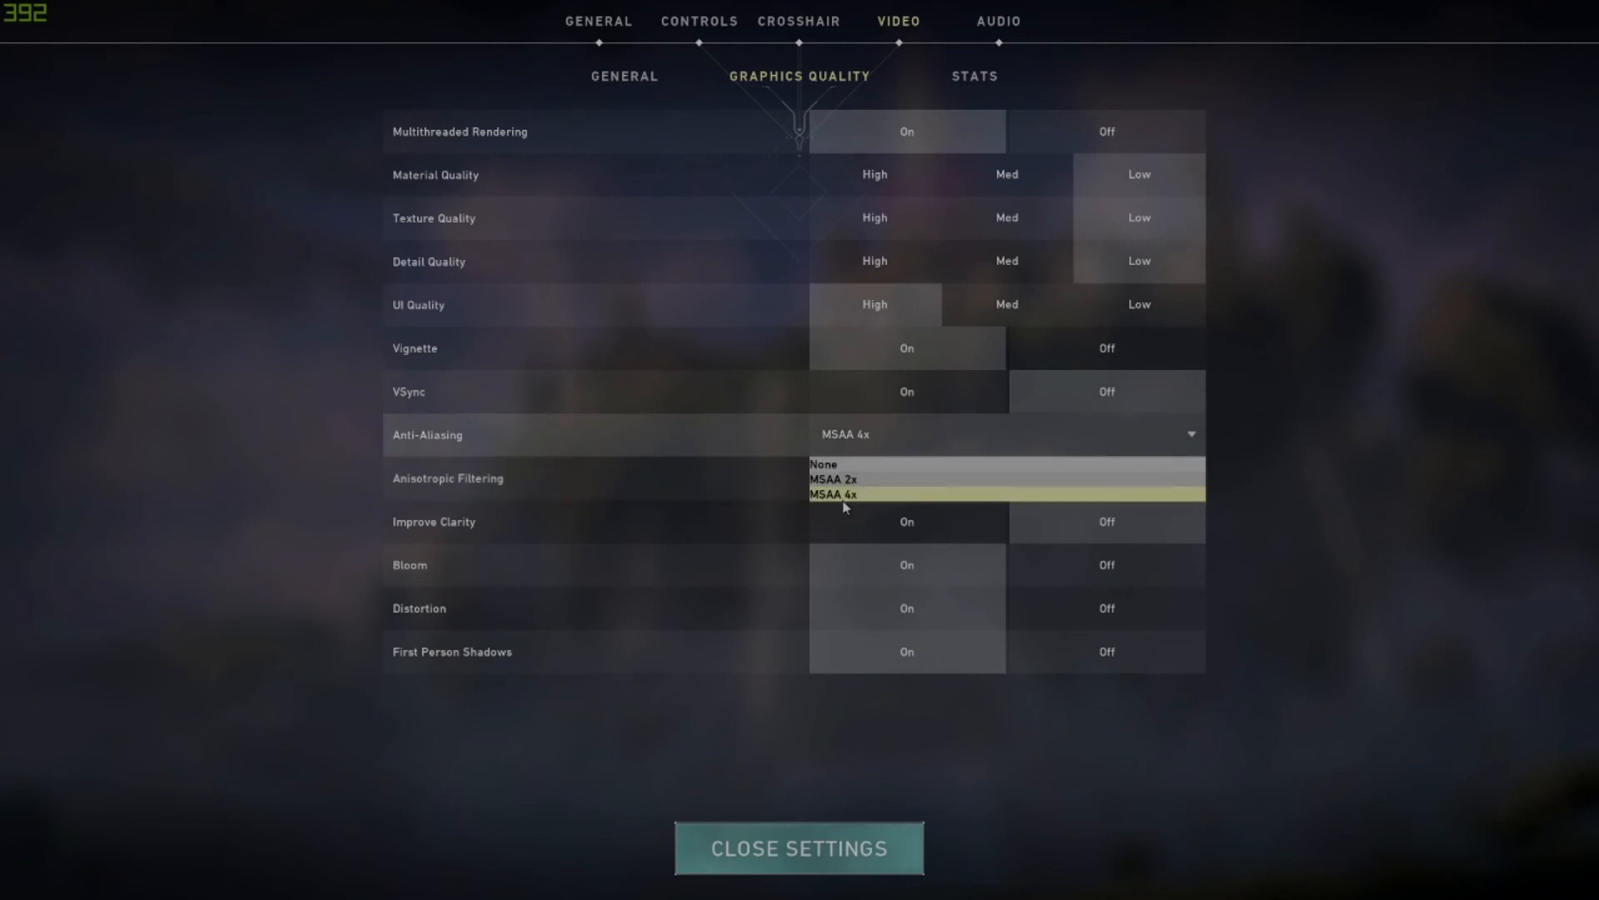
click(840, 467)
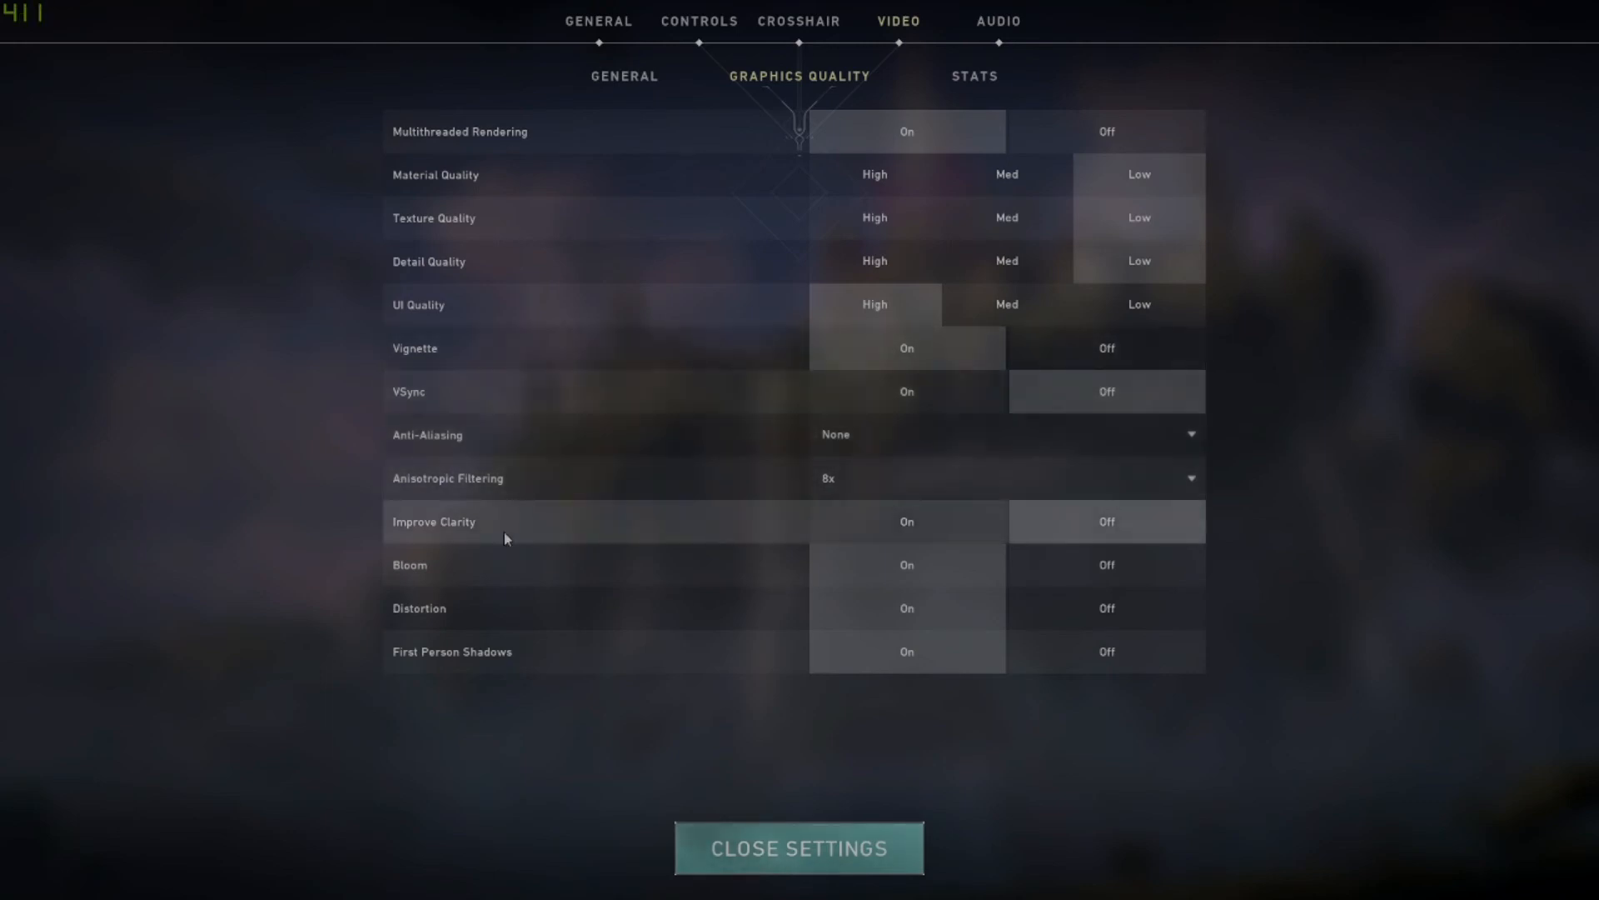
Look through the Anisotropic Filtering choices and turn Bloom off.
click(833, 482)
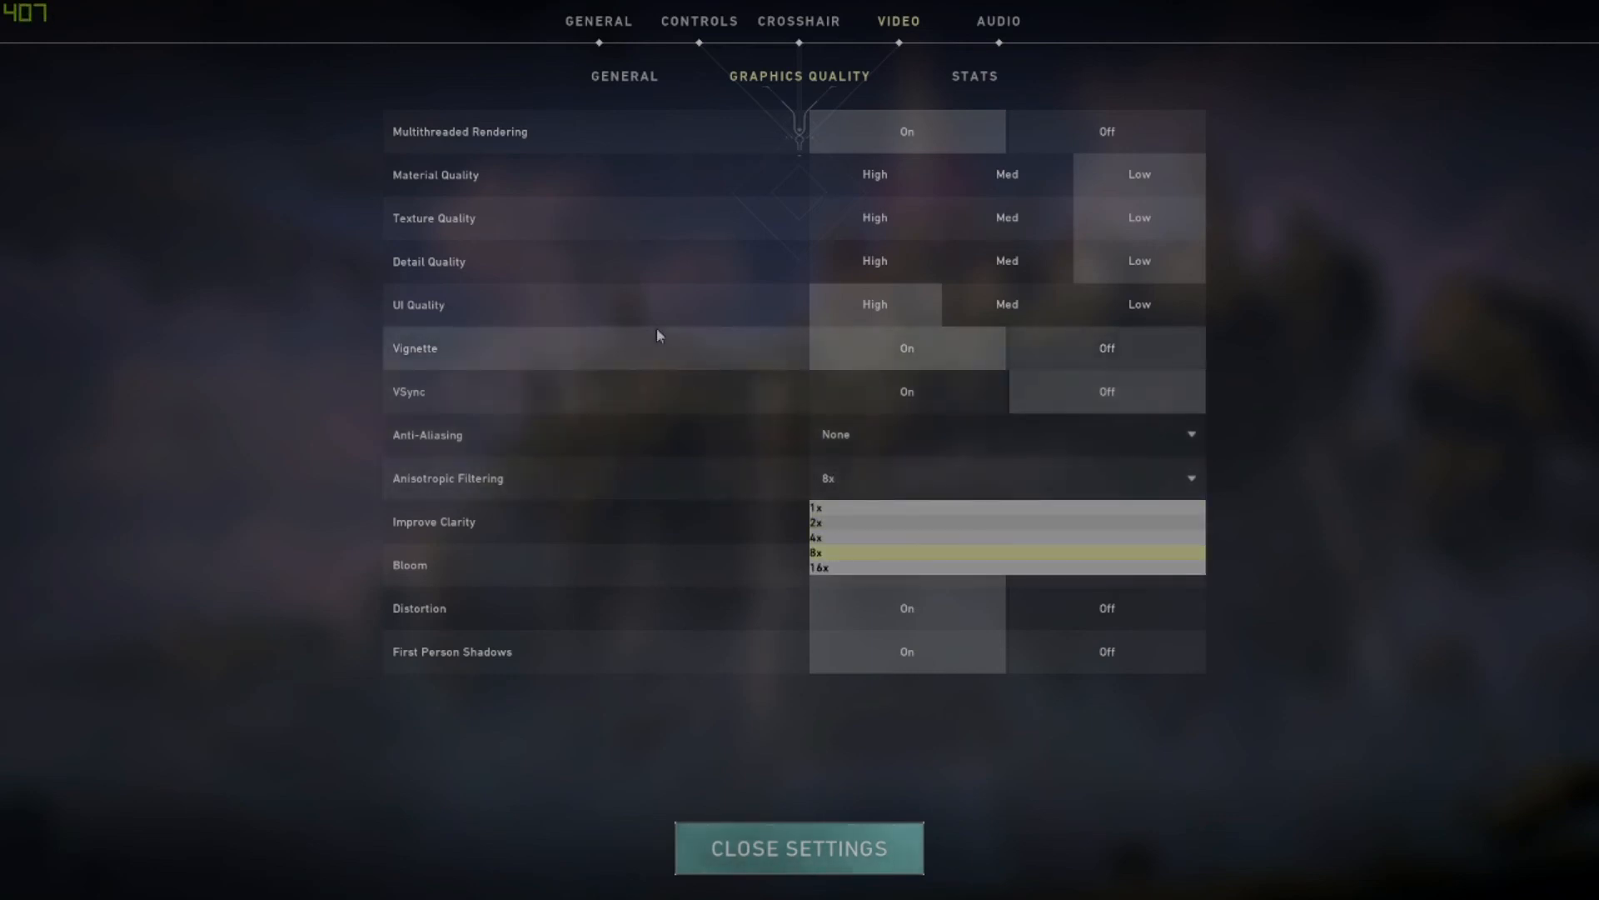
click(816, 477)
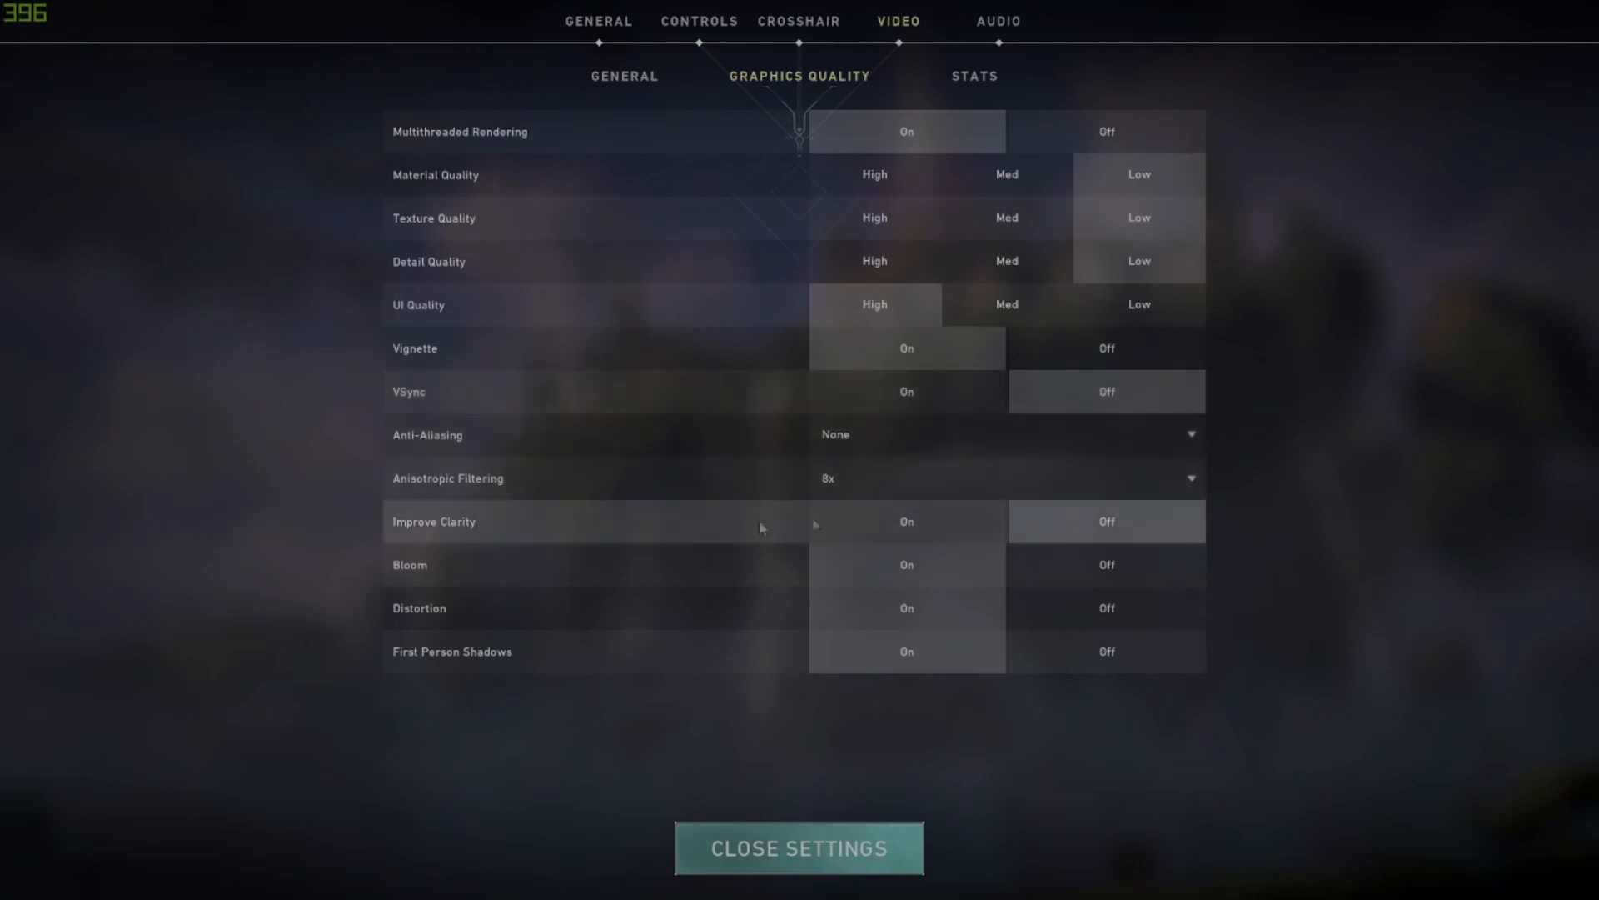
click(1060, 581)
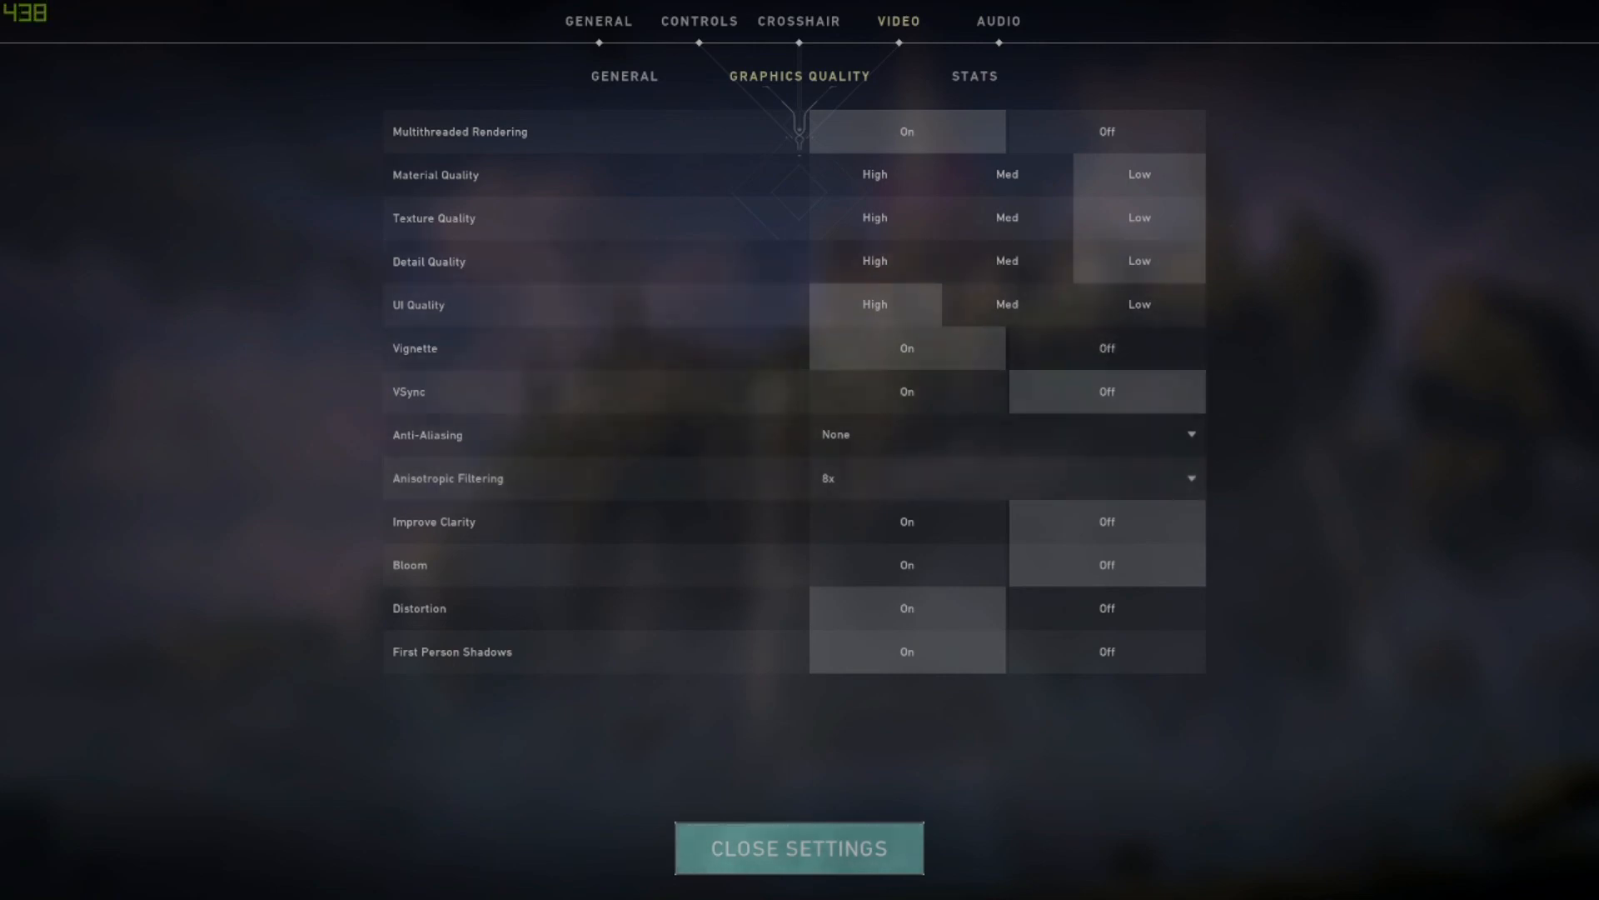
Turn Limit FPS Always on in the general video settings and set Max FPS Always to 80.
click(629, 76)
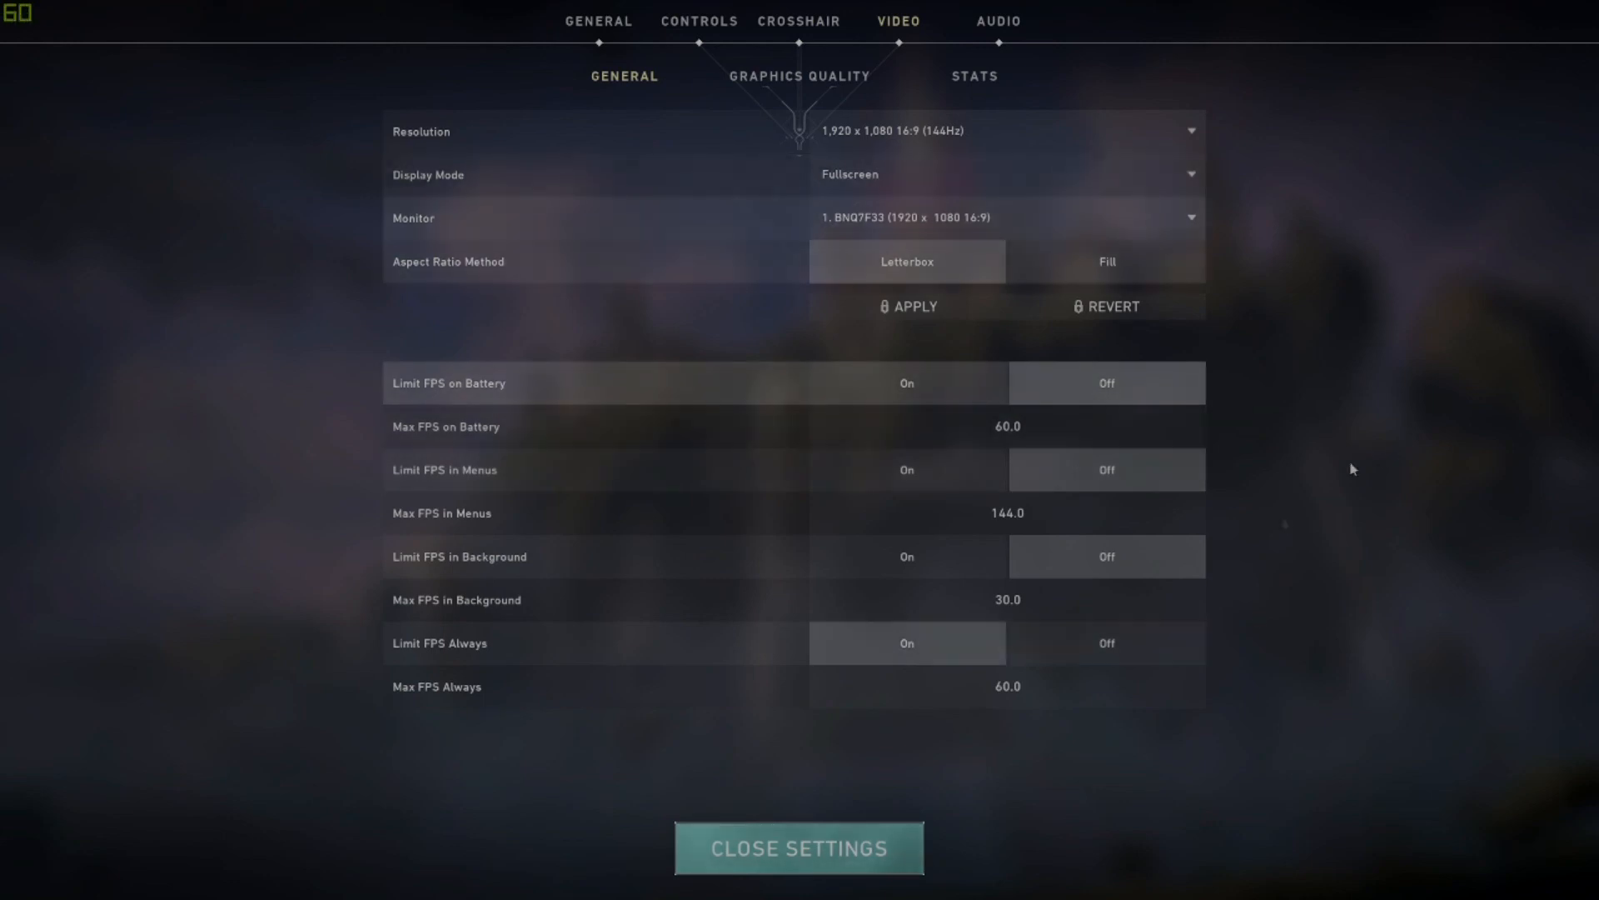
click(926, 698)
key(Delete)
key(Delete)
text(80)
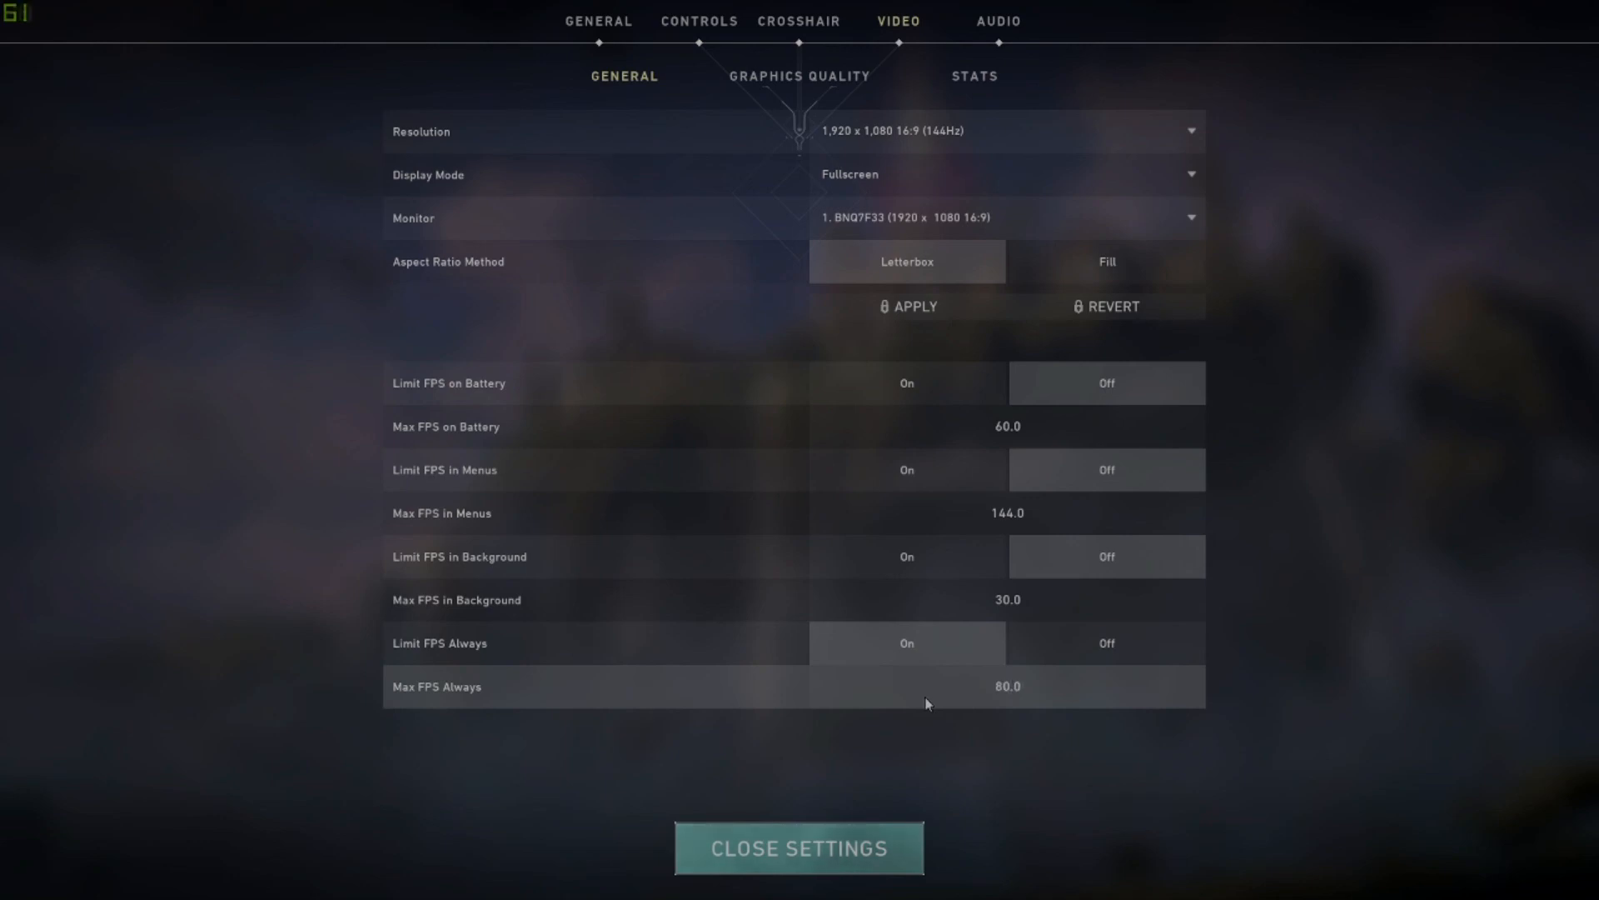